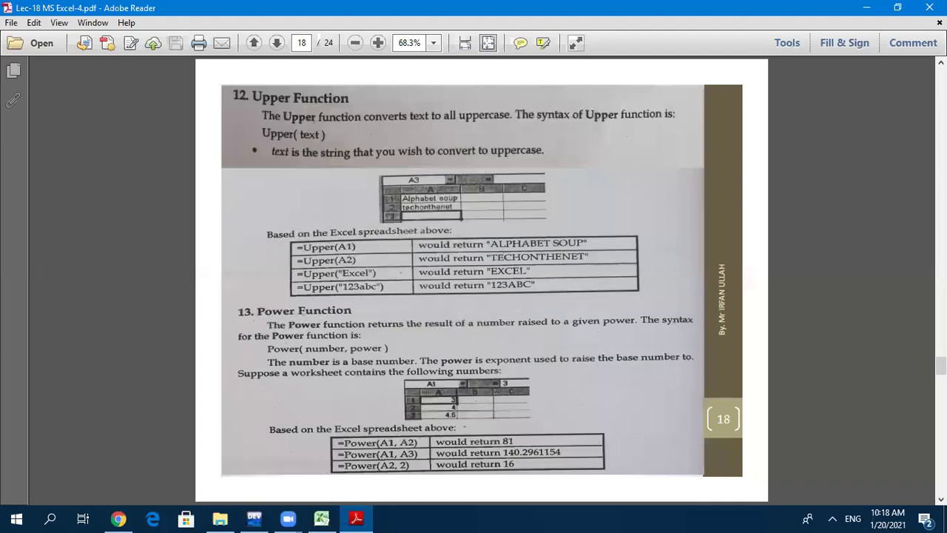
Step: Read the lecture pages on the Product and Mod functions, marking the Mod definition and the result of its first example
{"action": "scroll", "coordinate": [508, 243], "scroll_direction": "down", "scroll_amount": 2}
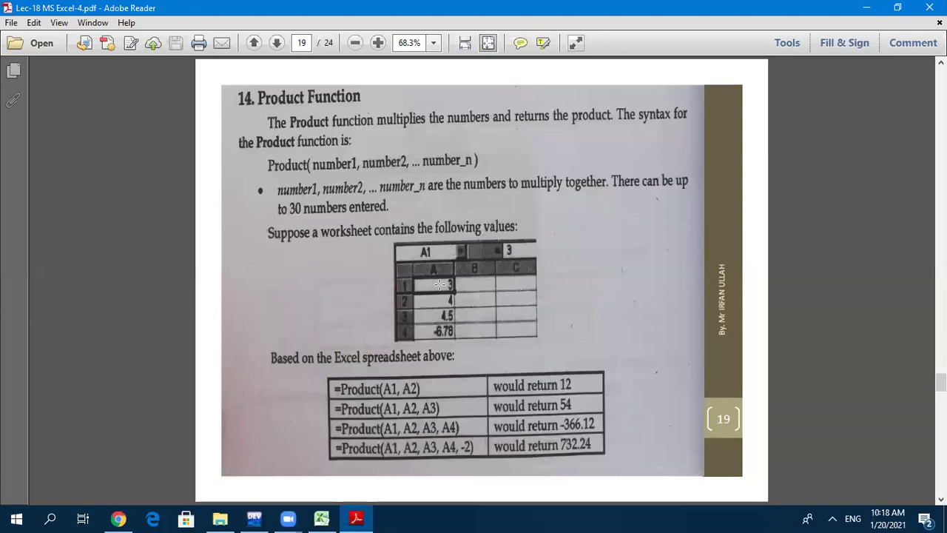
{"action": "double_click", "coordinate": [564, 382]}
{"action": "left_click", "coordinate": [400, 409]}
{"action": "key", "text": "Page_Down"}
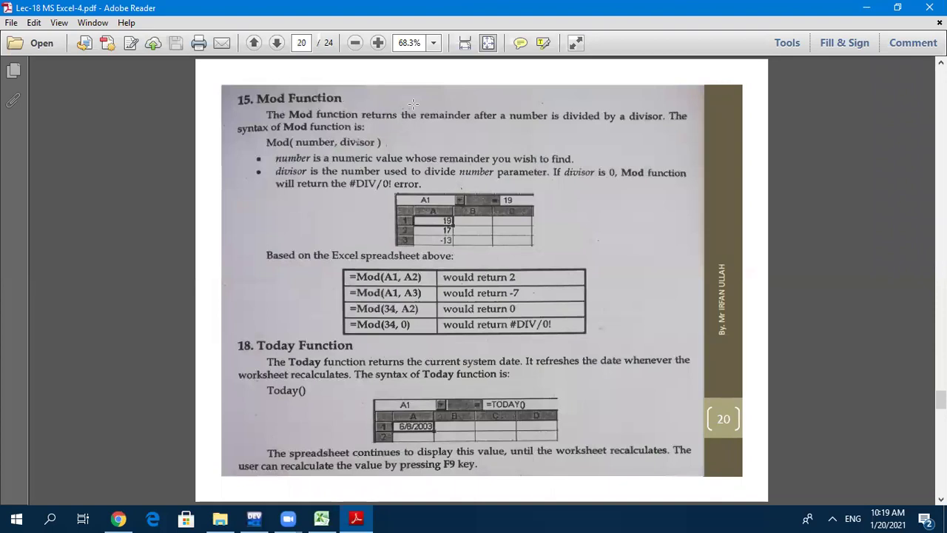
{"action": "left_click_drag", "start_coordinate": [420, 115], "coordinate": [664, 125]}
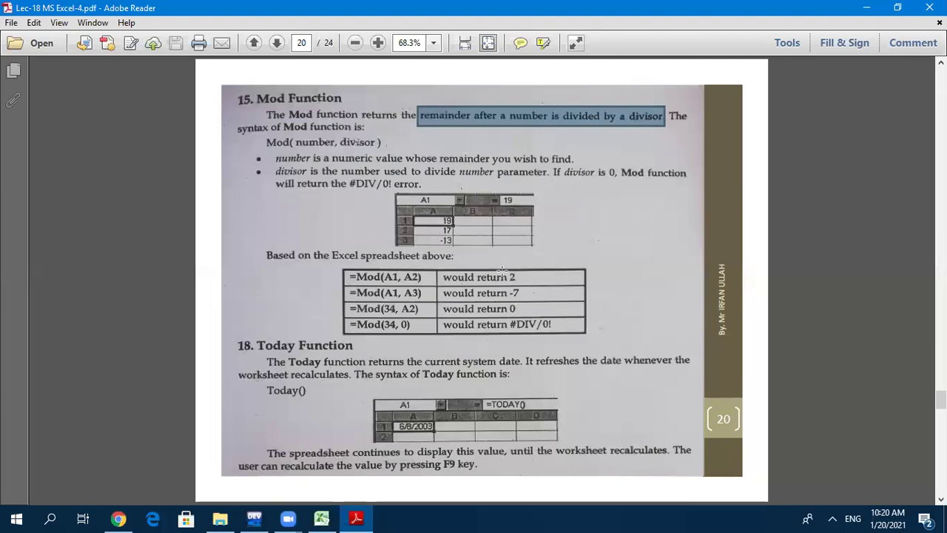
{"action": "left_click_drag", "start_coordinate": [502, 272], "coordinate": [532, 282]}
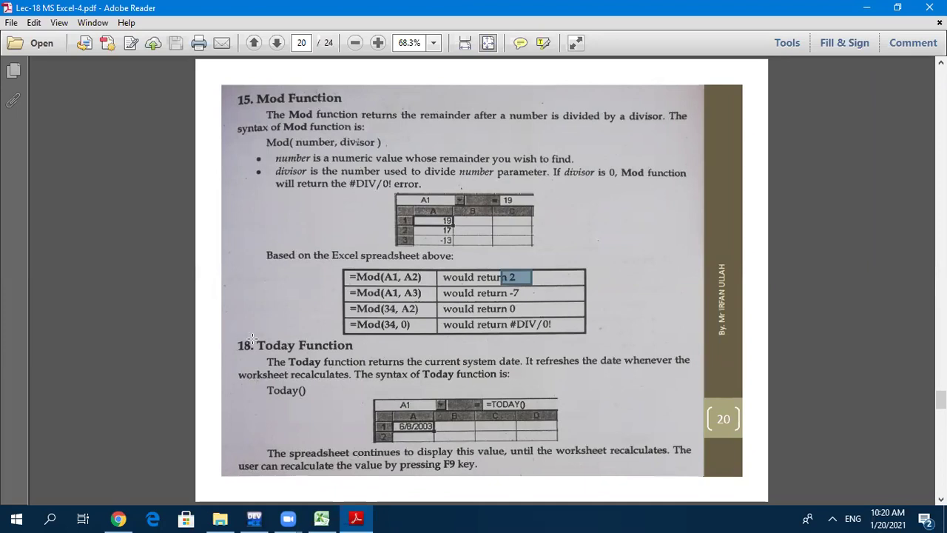
Step: Switch to the Excel practice workbook and review the square root, factorial, full name, lower case and upper case formulas
{"action": "left_click", "coordinate": [321, 518]}
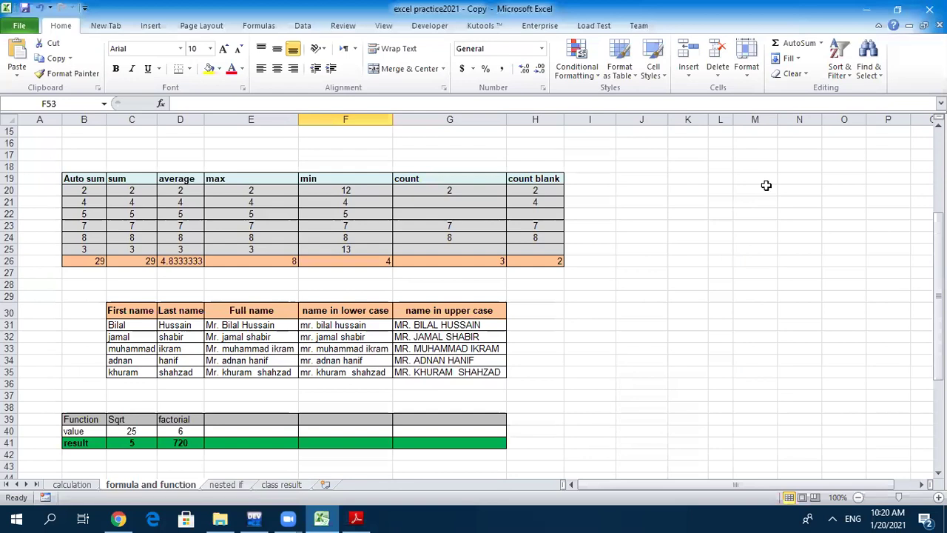
{"action": "left_click_drag", "start_coordinate": [939, 255], "coordinate": [938, 255]}
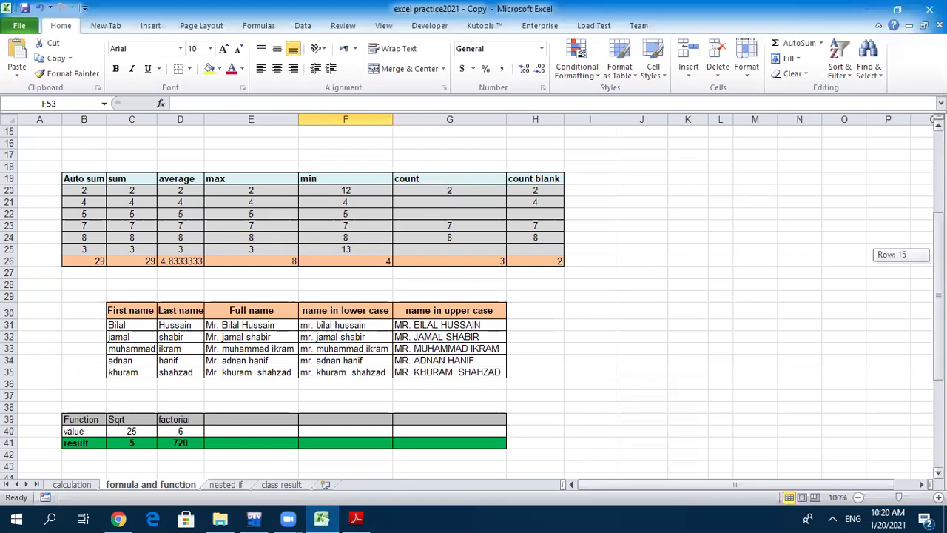
{"action": "scroll", "coordinate": [224, 154], "scroll_direction": "down", "scroll_amount": 1}
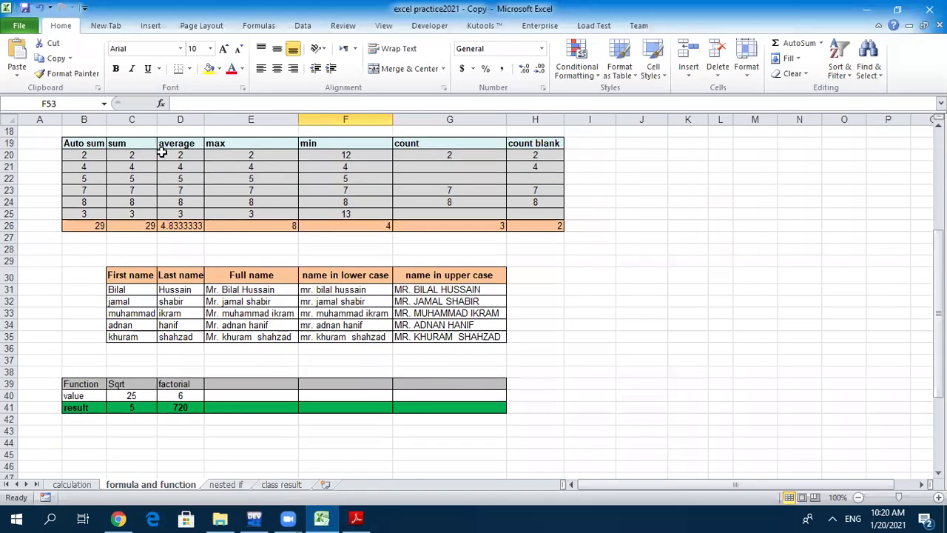
{"action": "left_click", "coordinate": [128, 397]}
{"action": "left_click", "coordinate": [129, 405]}
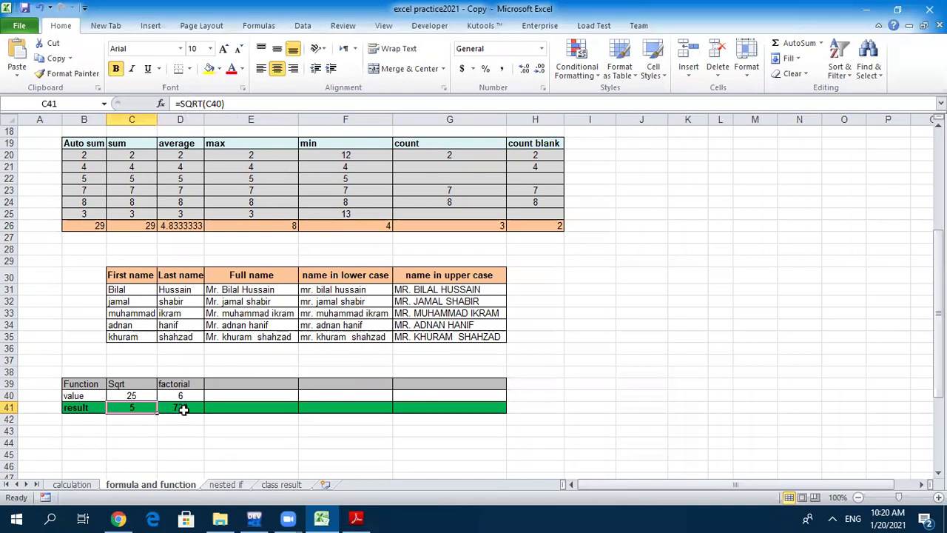
{"action": "key", "text": "Right"}
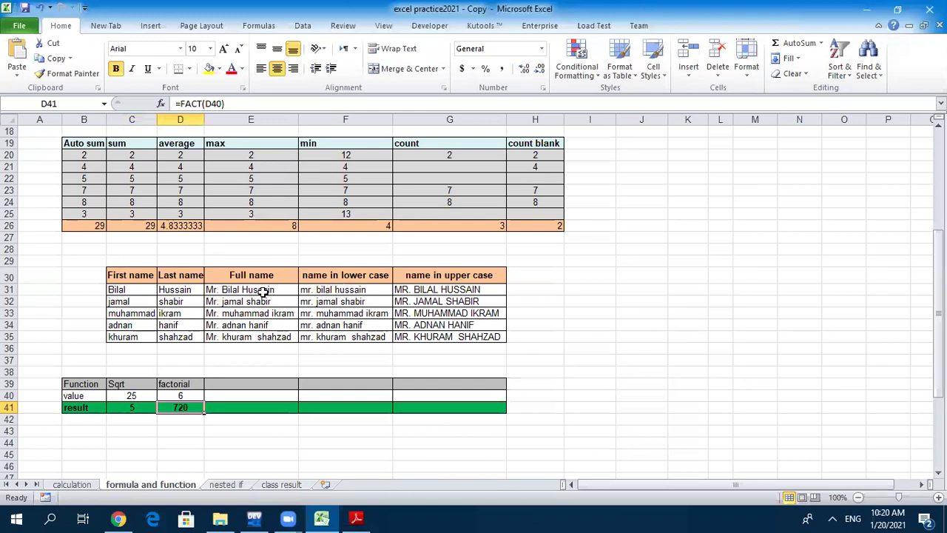
{"action": "left_click", "coordinate": [253, 288]}
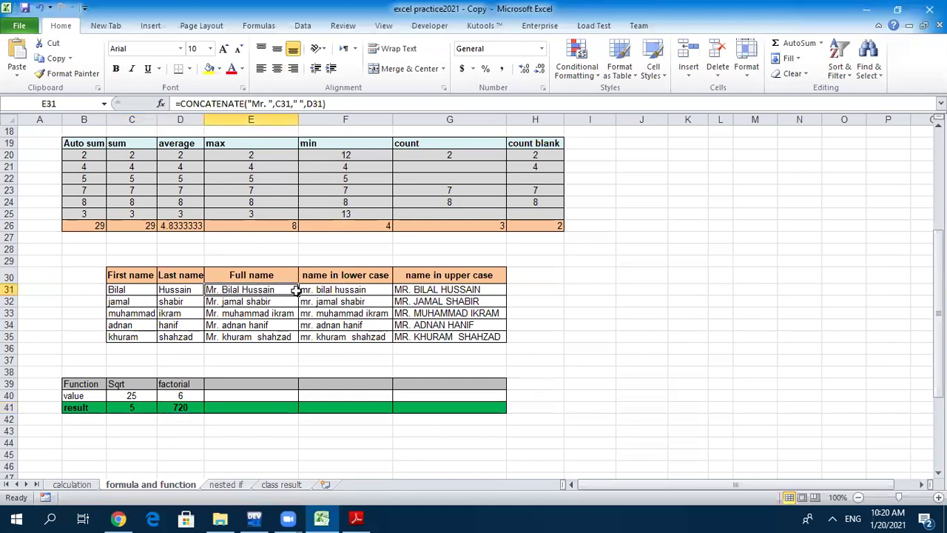
{"action": "left_click", "coordinate": [318, 290]}
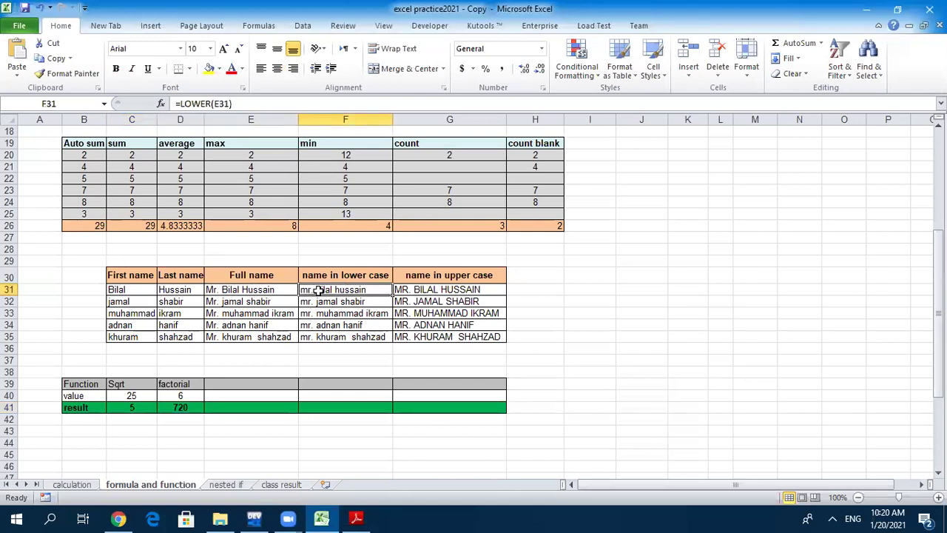
{"action": "left_click", "coordinate": [426, 290]}
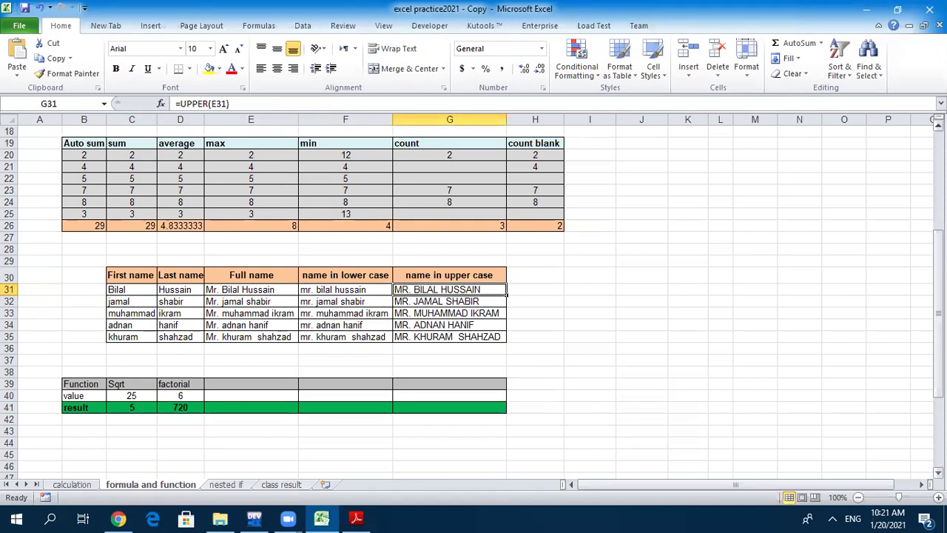
Step: Review the sum, average, max, count and count blank formulas in row 26
{"action": "scroll", "coordinate": [319, 309], "scroll_direction": "up", "scroll_amount": 4}
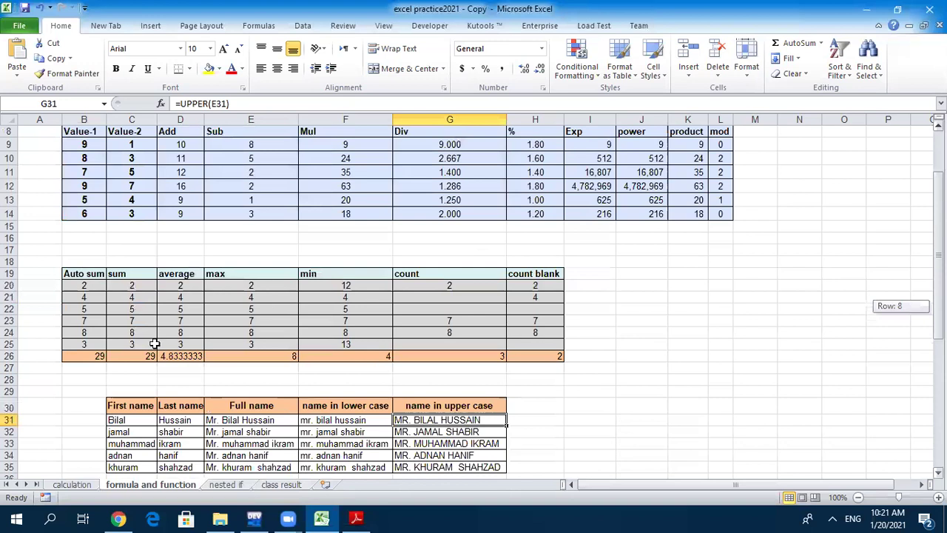
{"action": "left_click", "coordinate": [88, 356]}
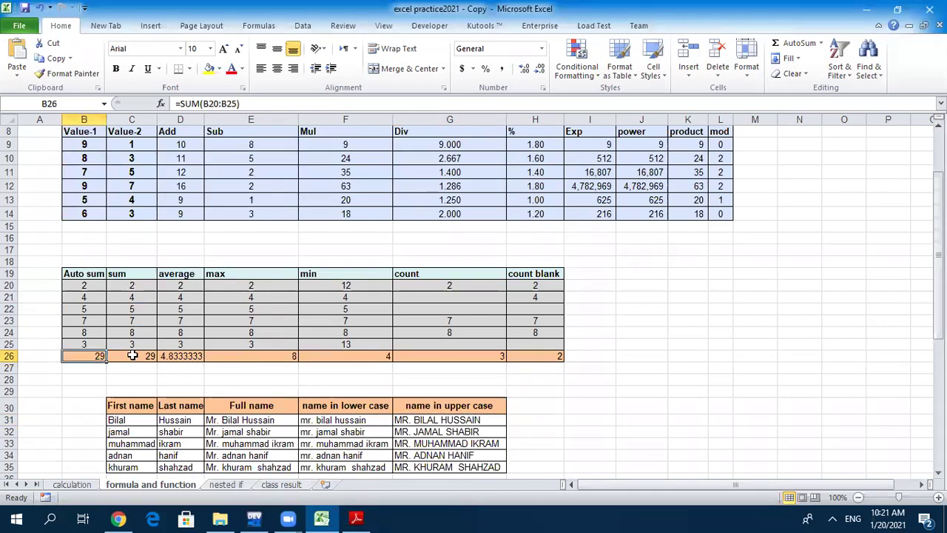
{"action": "left_click", "coordinate": [174, 356]}
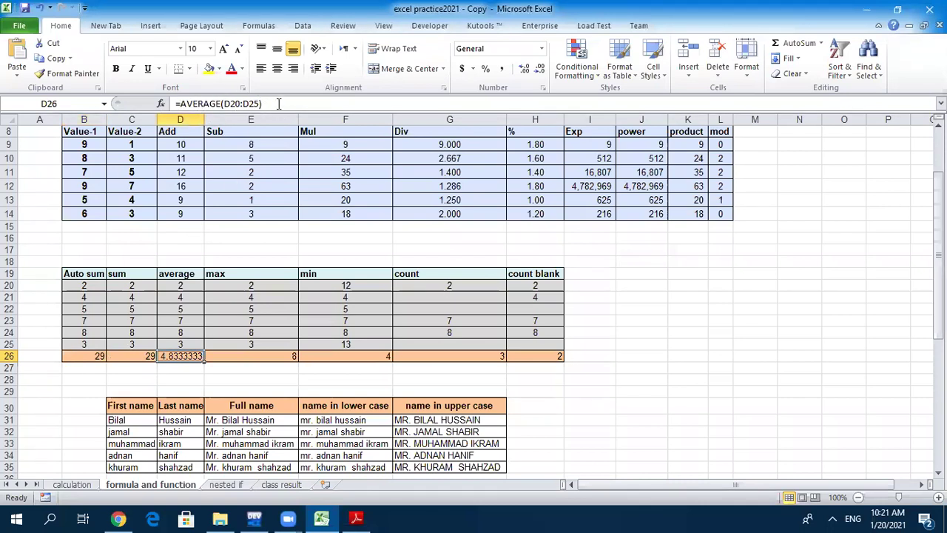
{"action": "left_click", "coordinate": [247, 356]}
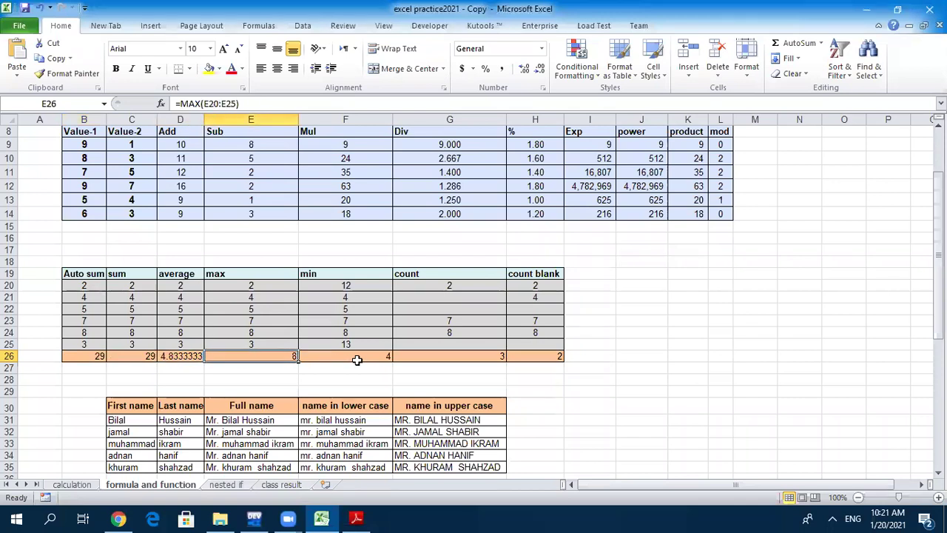
{"action": "left_click", "coordinate": [435, 357]}
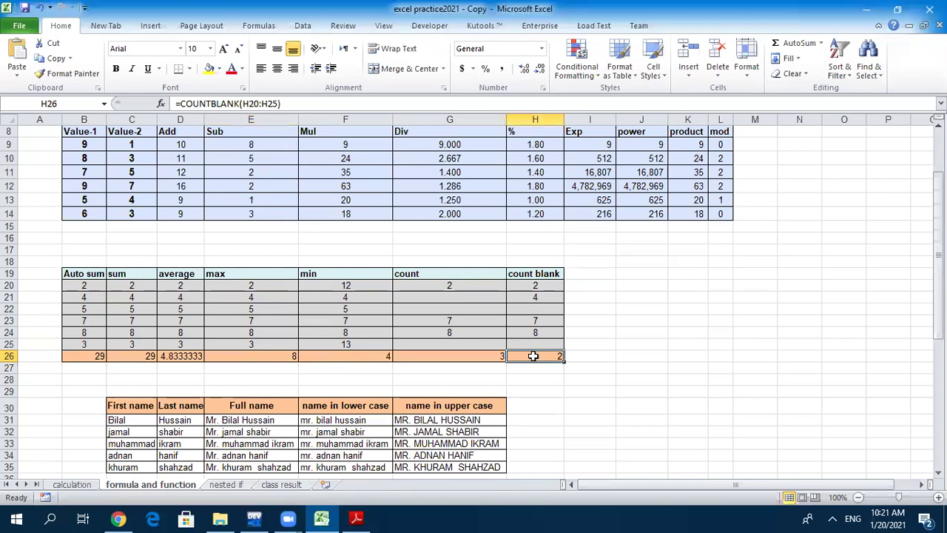
Step: Examine the MOD formulas in column L together with the Value-1 and Value-2 cells they use
{"action": "left_click_drag", "start_coordinate": [938, 255], "coordinate": [719, 204]}
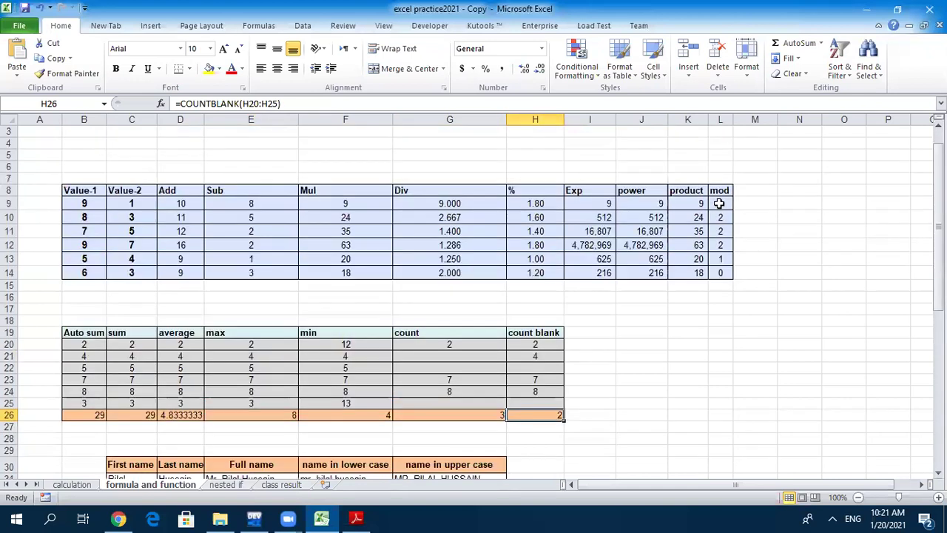
{"action": "left_click", "coordinate": [720, 205]}
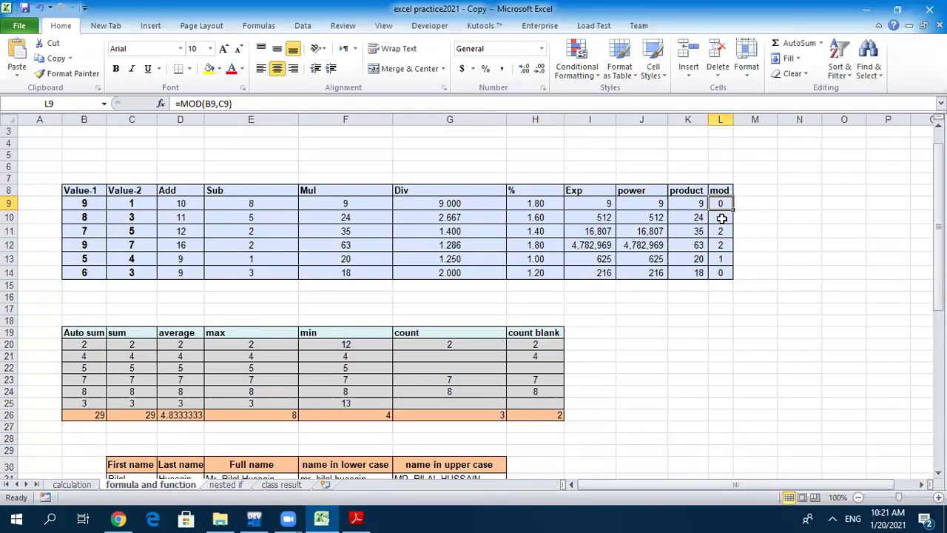
{"action": "left_click", "coordinate": [719, 244]}
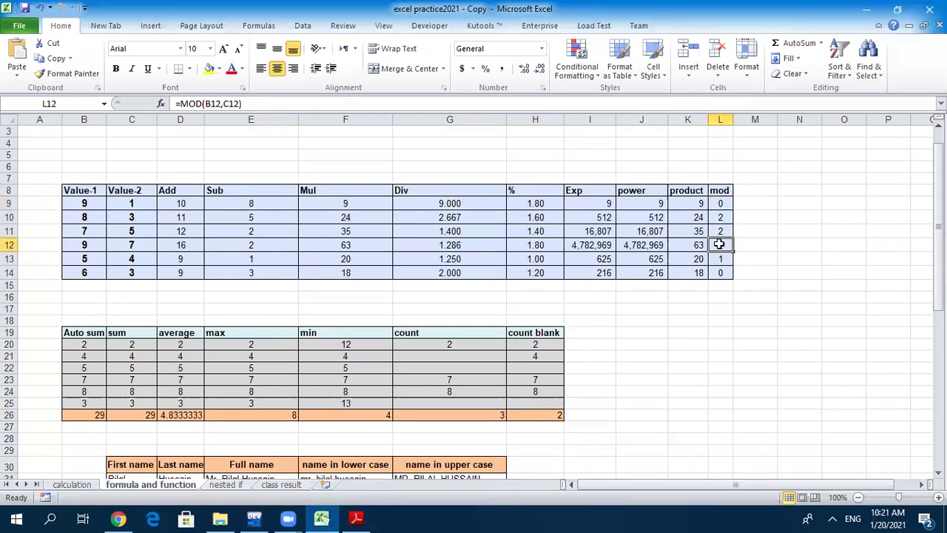
{"action": "left_click_drag", "start_coordinate": [86, 205], "coordinate": [114, 275]}
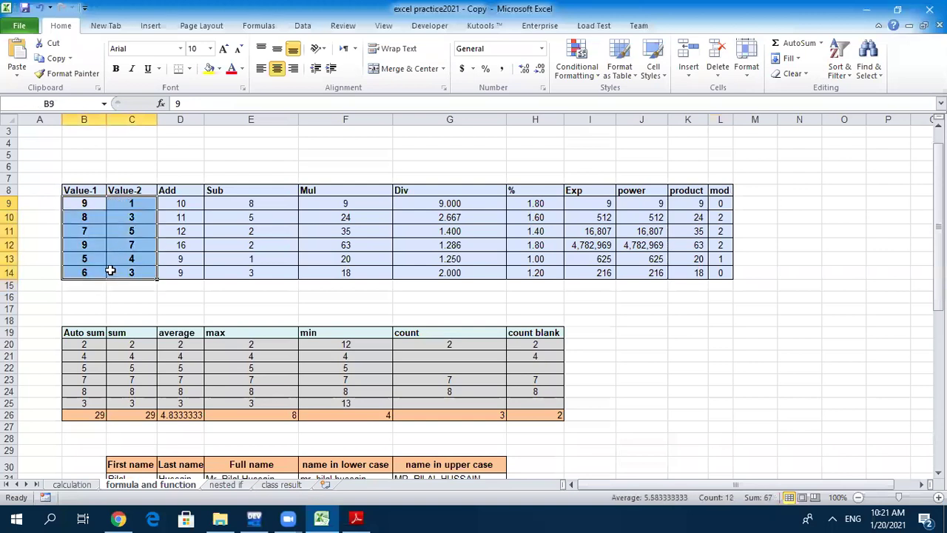
{"action": "left_click_drag", "start_coordinate": [724, 203], "coordinate": [727, 272]}
Step: Examine the PRODUCT formulas in column K, checking how K9 refers to B9 and C9
{"action": "left_click_drag", "start_coordinate": [688, 205], "coordinate": [694, 271]}
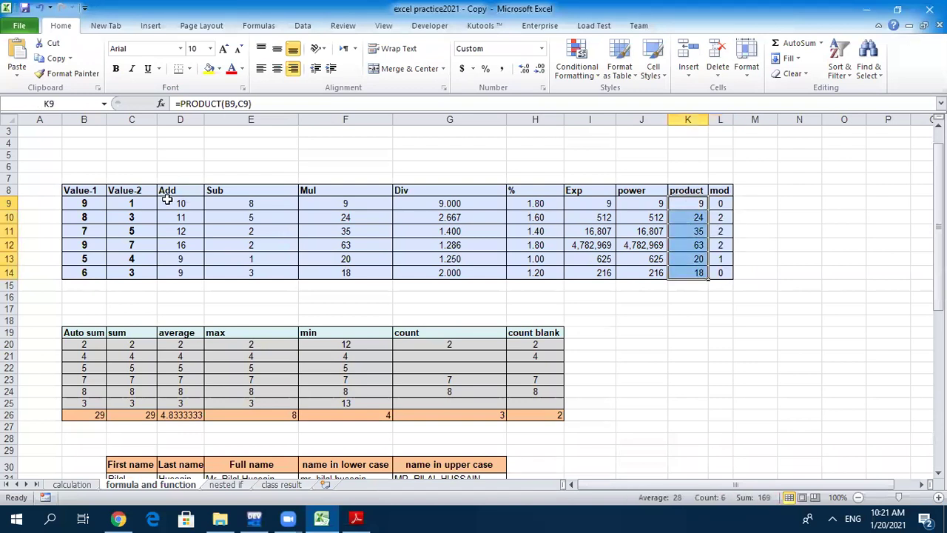
{"action": "left_click_drag", "start_coordinate": [95, 203], "coordinate": [132, 274]}
{"action": "left_click", "coordinate": [694, 202]}
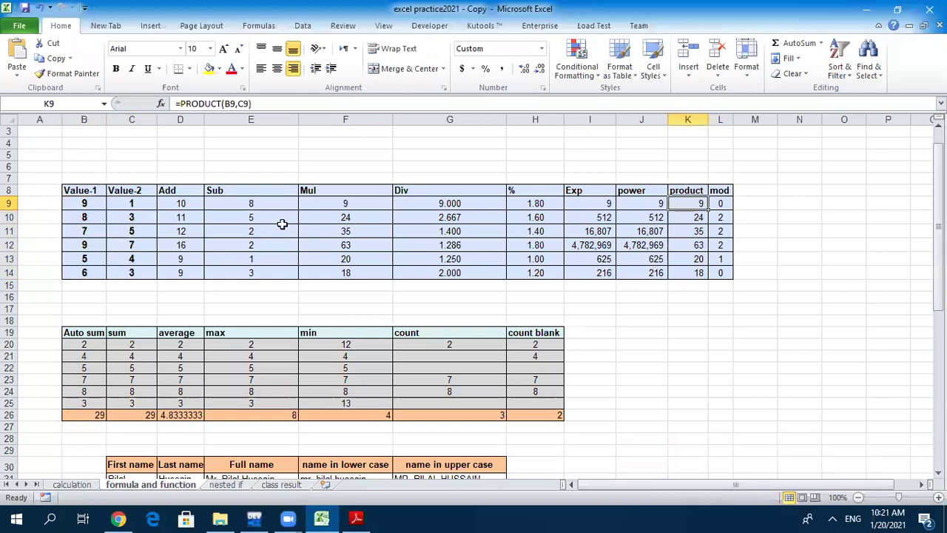
{"action": "left_click", "coordinate": [83, 203]}
{"action": "left_click", "coordinate": [121, 203]}
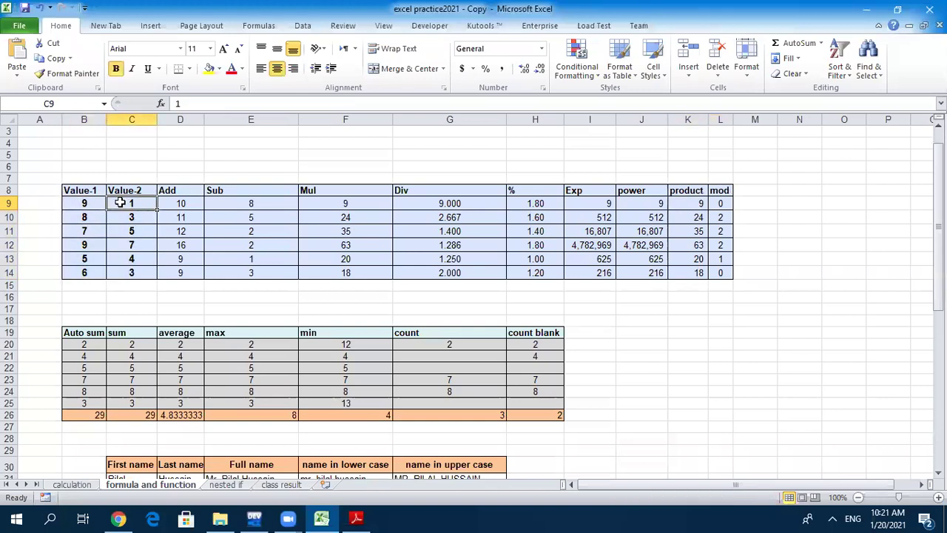
{"action": "left_click", "coordinate": [694, 203]}
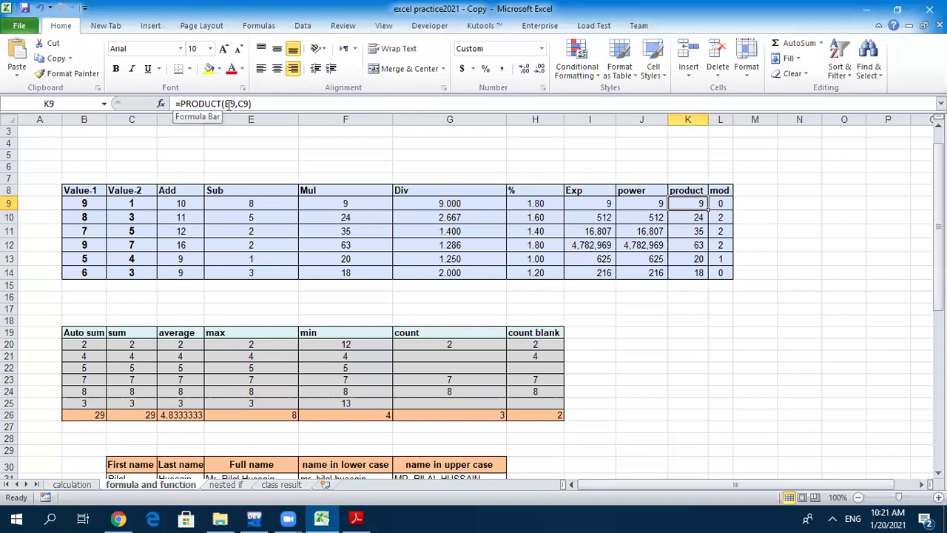
{"action": "left_click", "coordinate": [86, 209]}
{"action": "left_click", "coordinate": [131, 202]}
{"action": "left_click", "coordinate": [89, 204]}
{"action": "left_click", "coordinate": [117, 206]}
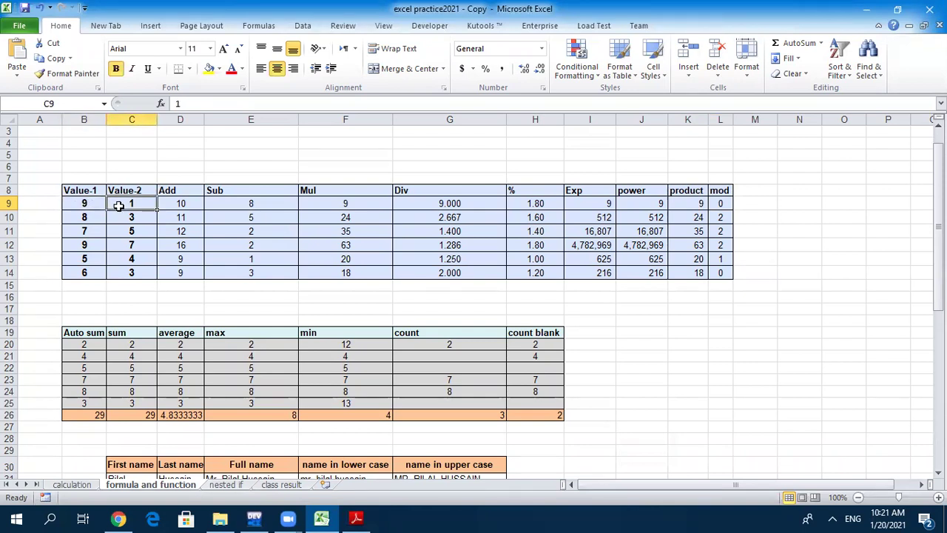
{"action": "left_click", "coordinate": [686, 202]}
Step: Enter the formula =TODAY() in cell C44, below the function table
{"action": "left_click_drag", "start_coordinate": [938, 253], "coordinate": [938, 268]}
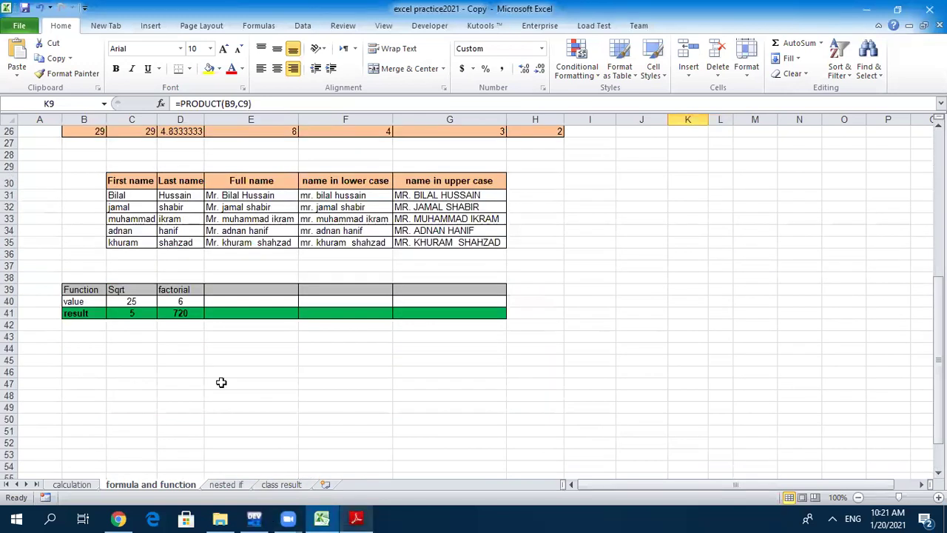
{"action": "left_click", "coordinate": [179, 348]}
{"action": "left_click", "coordinate": [137, 350]}
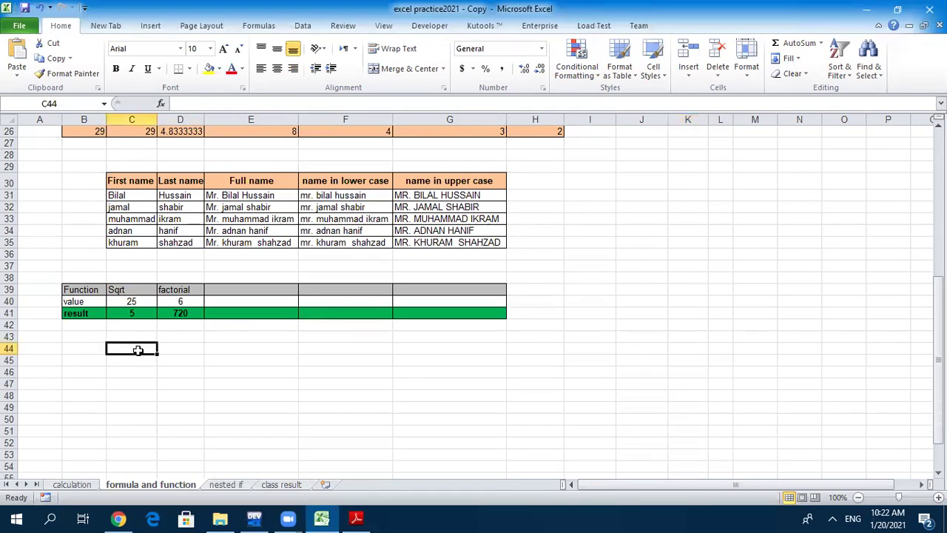
{"action": "type", "text": "=ta"}
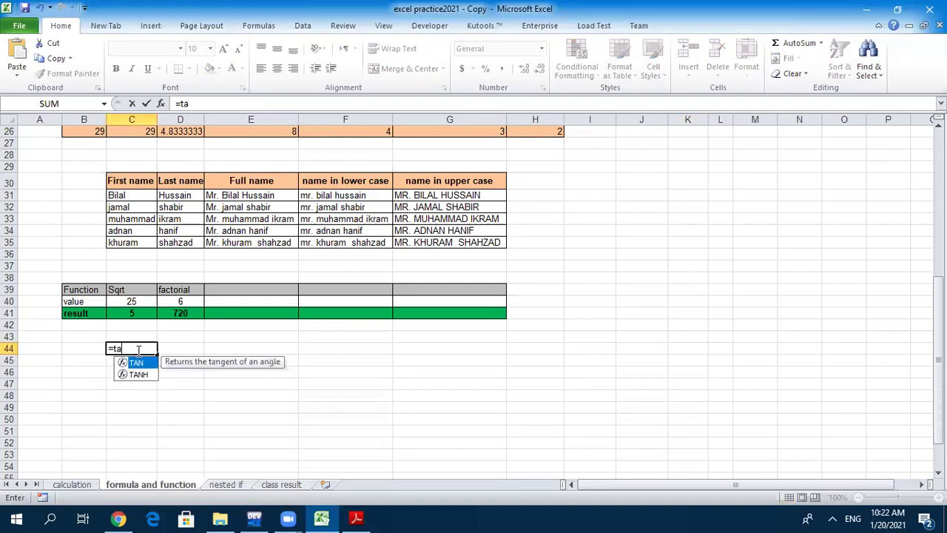
{"action": "key", "text": "BackSpace"}
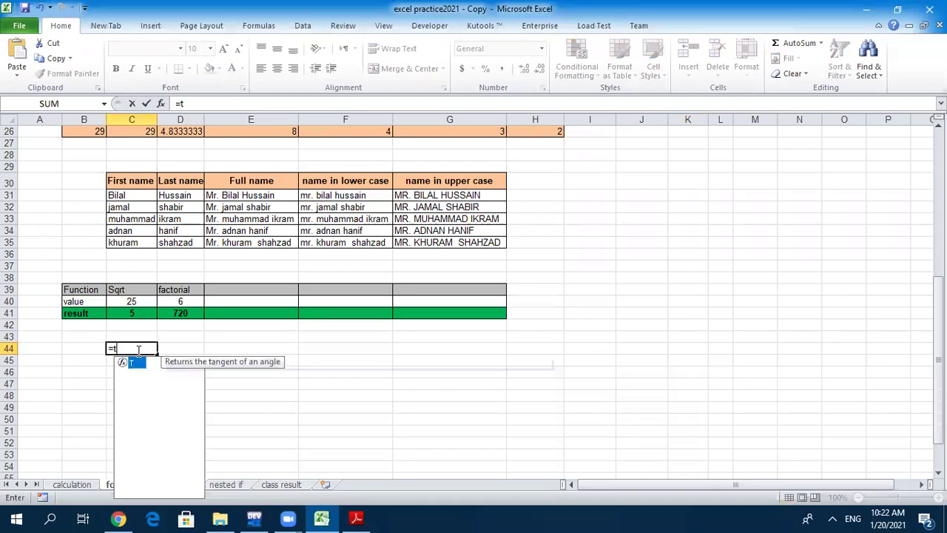
{"action": "type", "text": "od"}
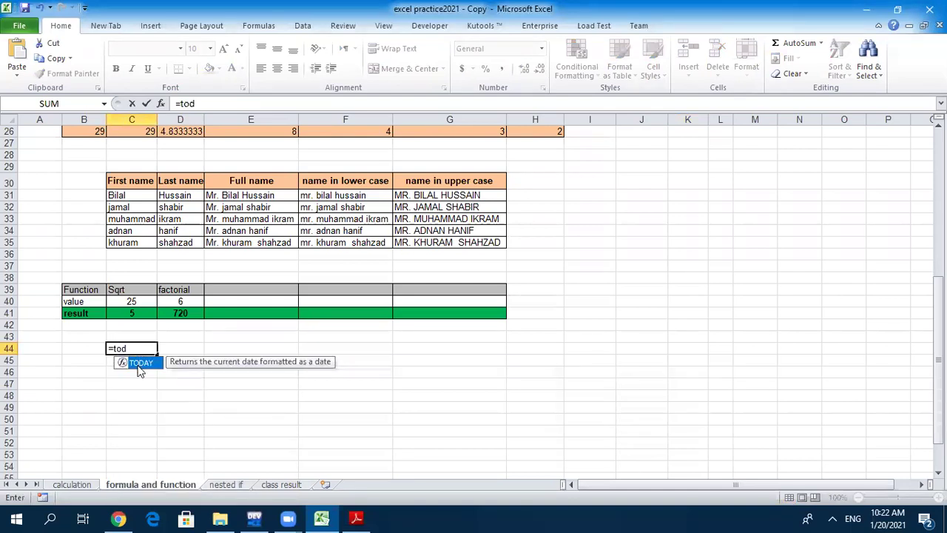
{"action": "double_click", "coordinate": [139, 365]}
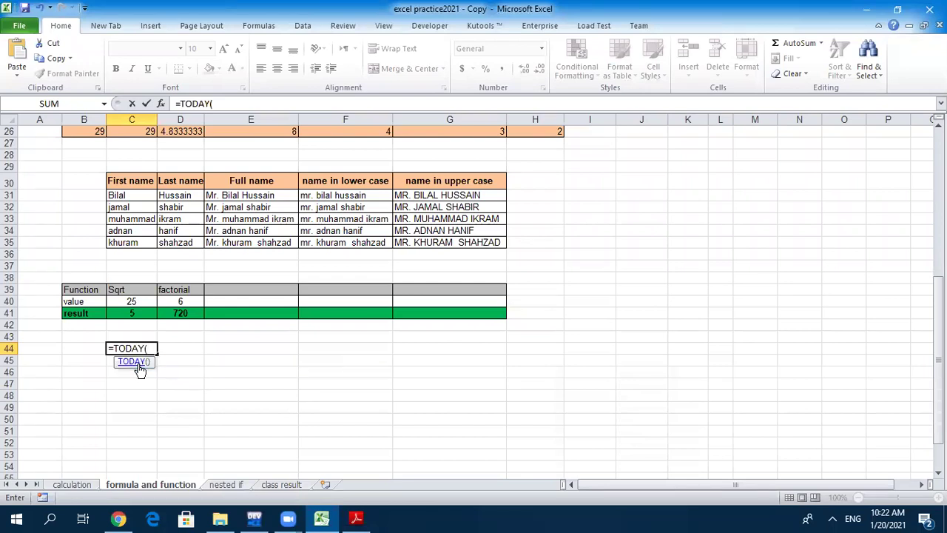
{"action": "type", "text": ")"}
{"action": "key", "text": "Return"}
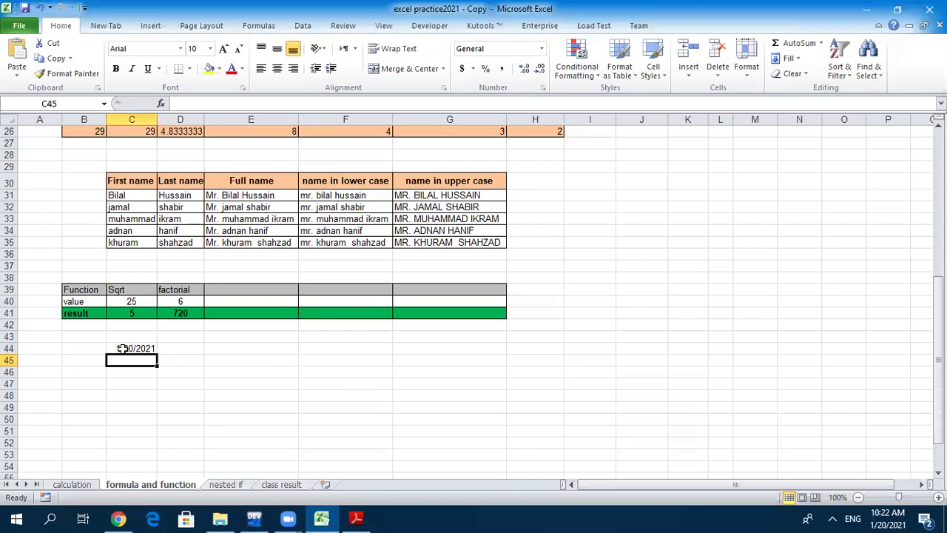
Step: Increase the height of row 44, which holds the date formula
{"action": "left_click", "coordinate": [130, 348]}
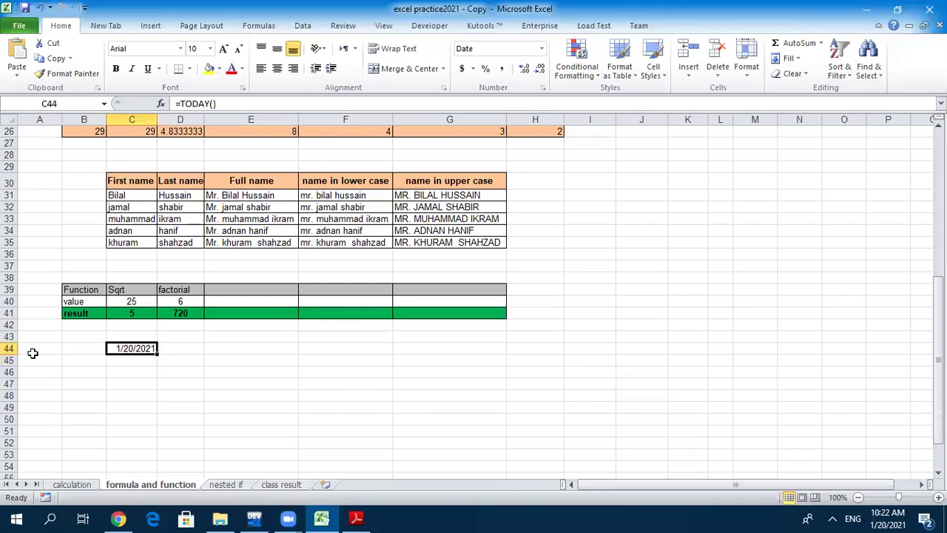
{"action": "left_click_drag", "start_coordinate": [9, 354], "coordinate": [9, 364]}
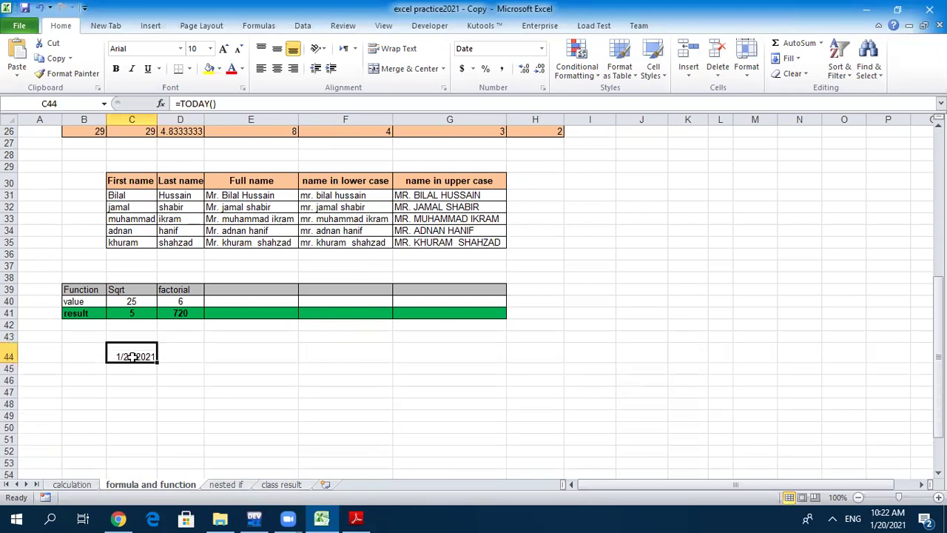
Step: Switch to the lecture PDF in Adobe Reader, compare its Today Function notes with the worksheet, and advance to page 21
{"action": "left_click", "coordinate": [356, 517]}
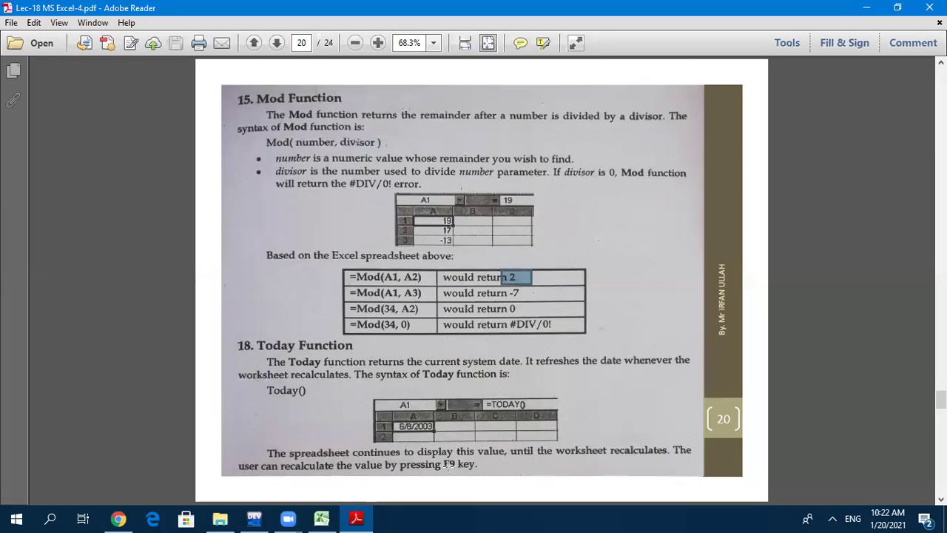
{"action": "mouse_move", "coordinate": [324, 518]}
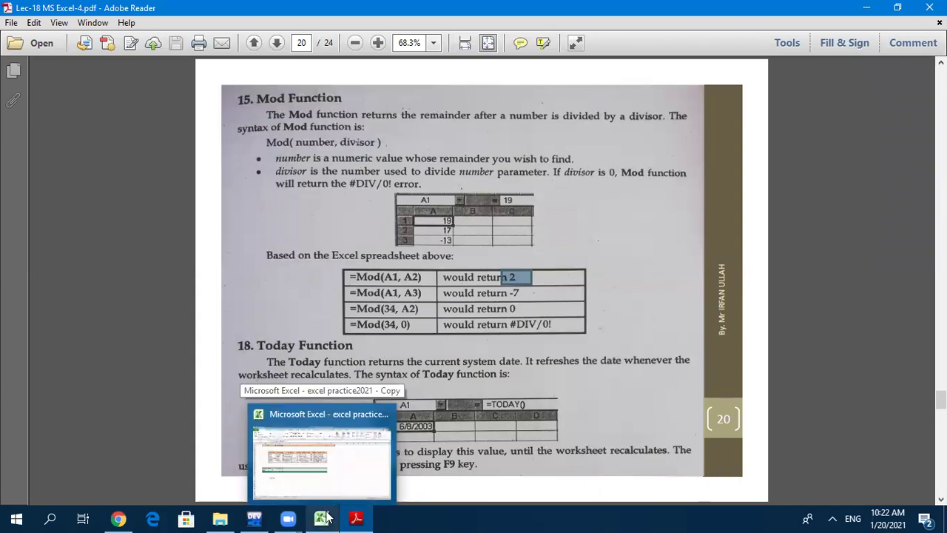
{"action": "left_click", "coordinate": [328, 518]}
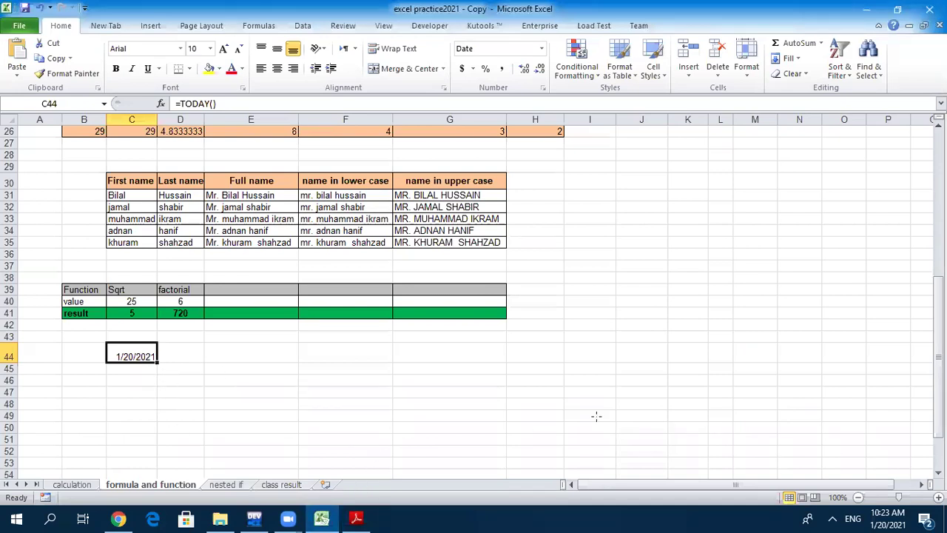
{"action": "key", "text": "alt+Tab"}
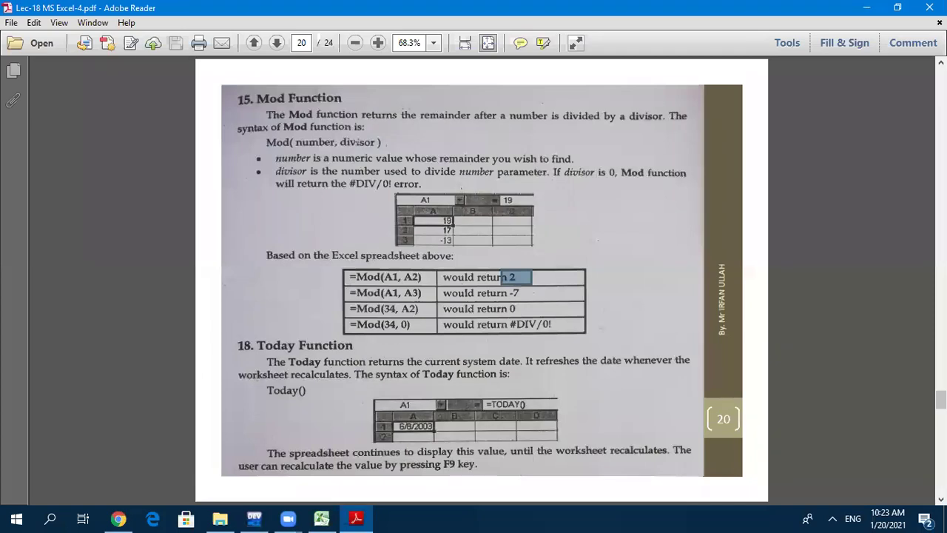
{"action": "scroll", "coordinate": [300, 143], "scroll_direction": "down", "scroll_amount": 3}
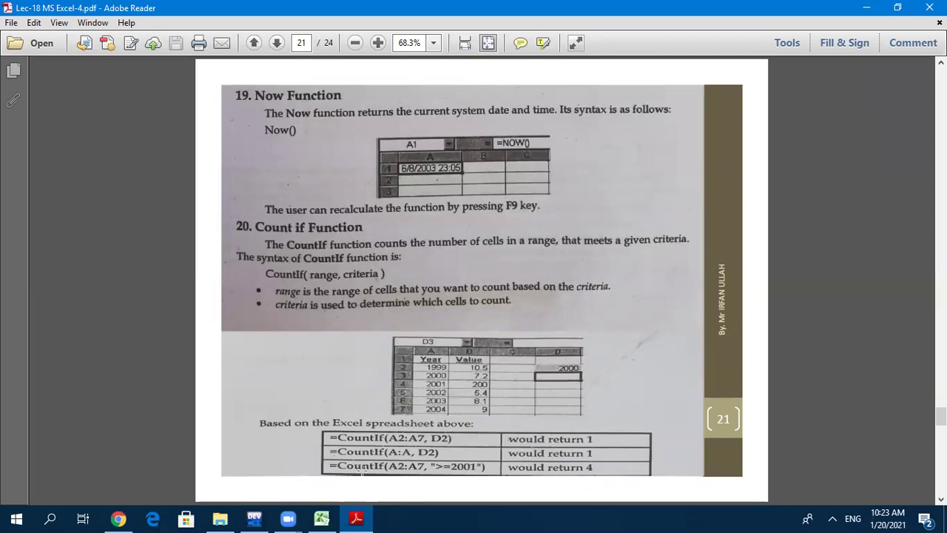
Step: Return to the Excel workbook and enter the formula =NOW() in cell E44, in the same row as the TODAY formula
{"action": "left_click", "coordinate": [322, 518]}
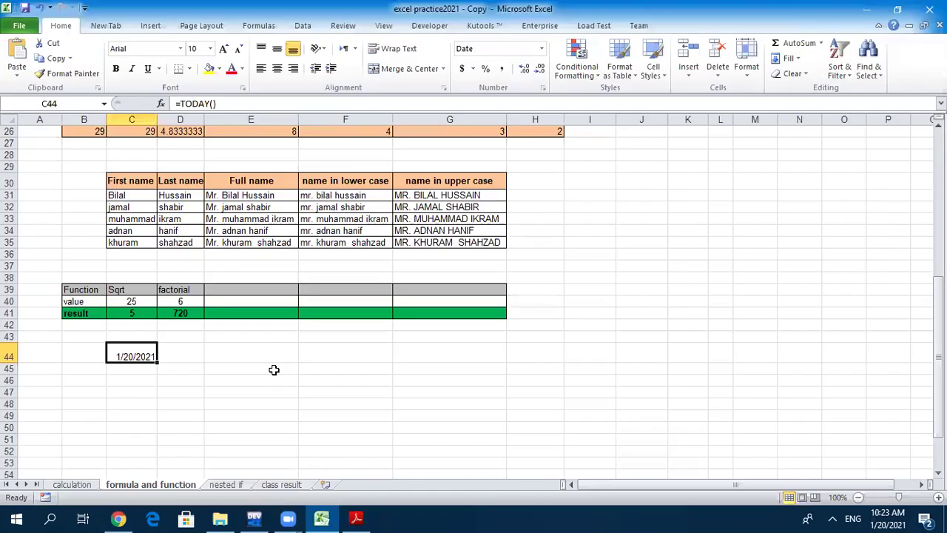
{"action": "left_click", "coordinate": [236, 357]}
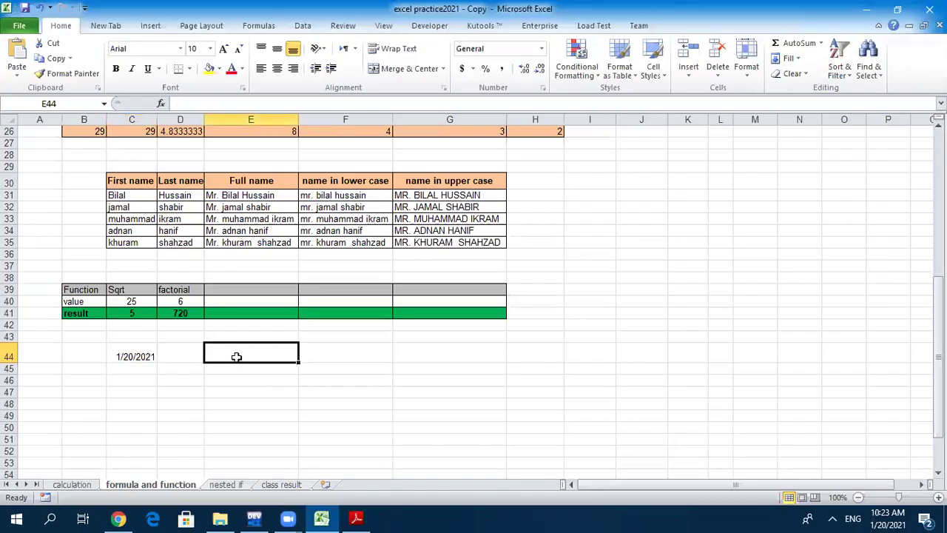
{"action": "type", "text": "=now"}
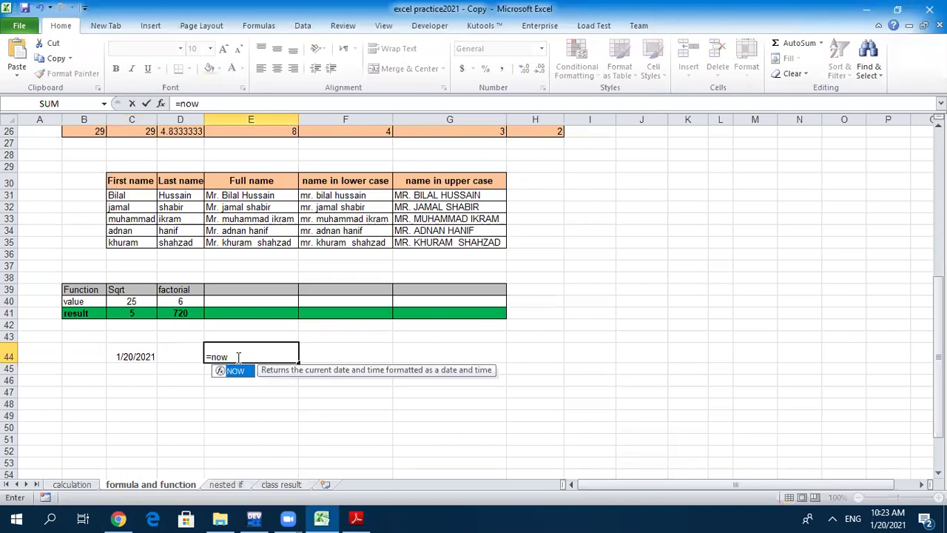
{"action": "double_click", "coordinate": [239, 370]}
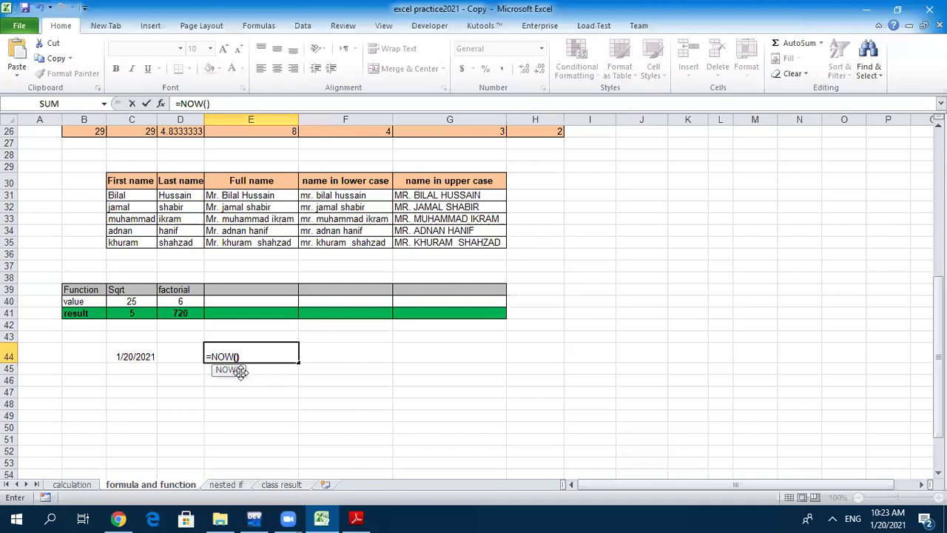
{"action": "key", "text": "Return"}
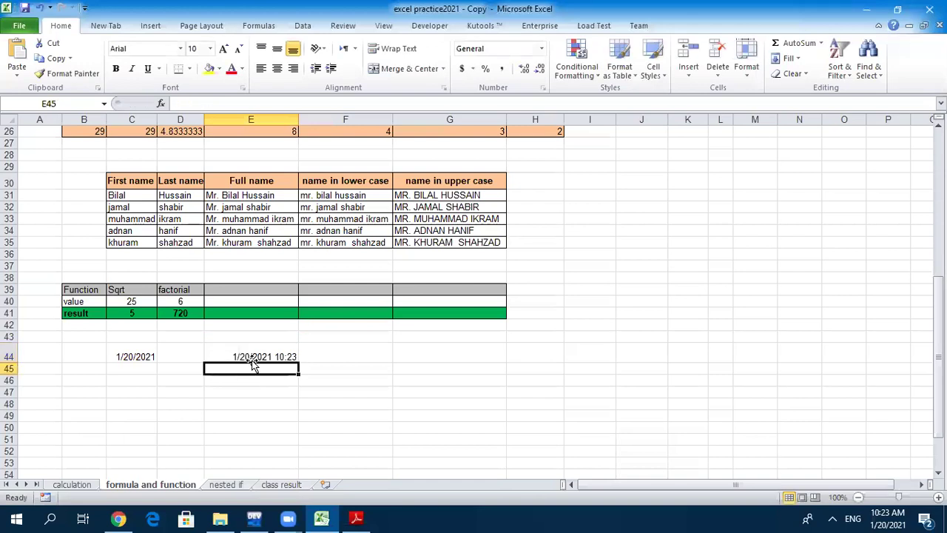
{"action": "left_click", "coordinate": [254, 356]}
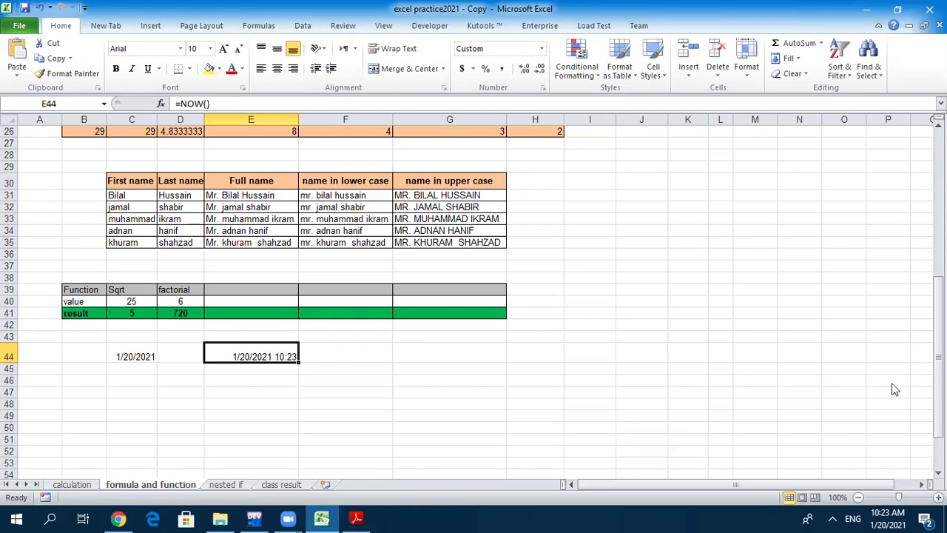
Step: Review the Count if Function section on page 21 of the lecture PDF in Adobe Reader
{"action": "key", "text": "alt+Tab"}
{"action": "left_click_drag", "start_coordinate": [253, 212], "coordinate": [375, 239]}
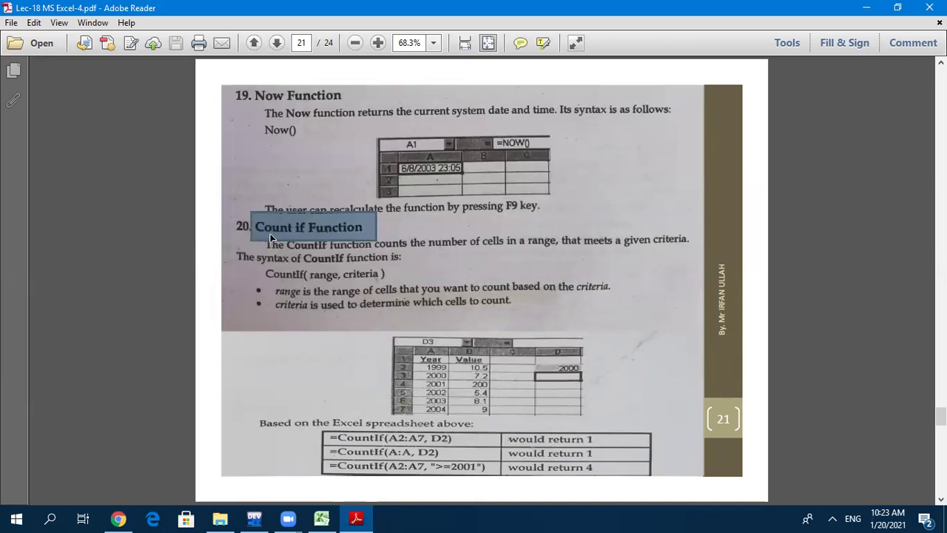
{"action": "left_click", "coordinate": [303, 256]}
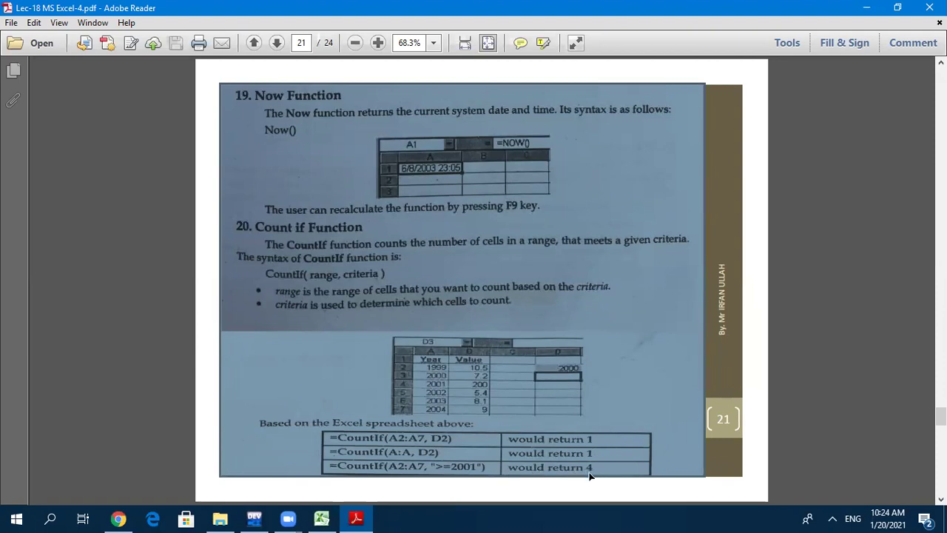
Step: Return to the Excel workbook and add the heading countif in cell M8, beside the mod column
{"action": "left_click", "coordinate": [321, 518]}
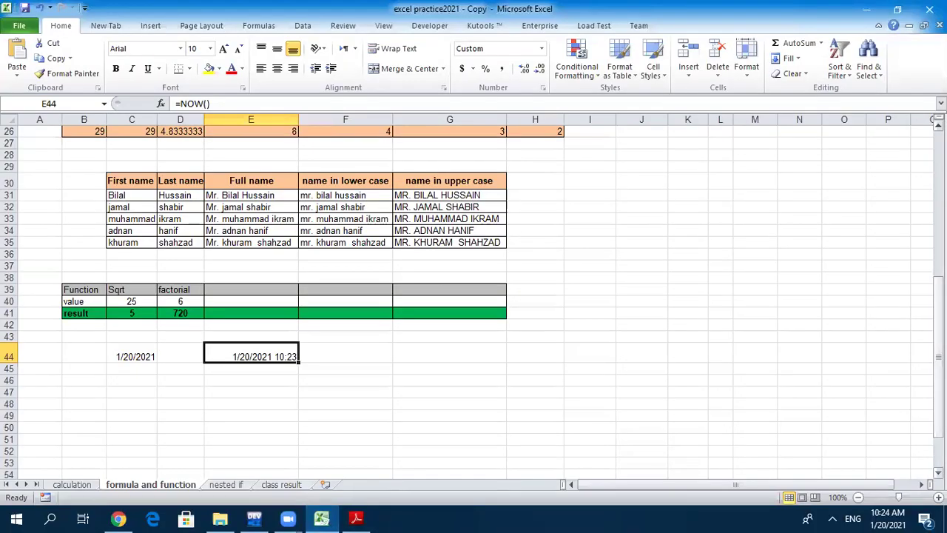
{"action": "left_click_drag", "start_coordinate": [938, 375], "coordinate": [938, 230]}
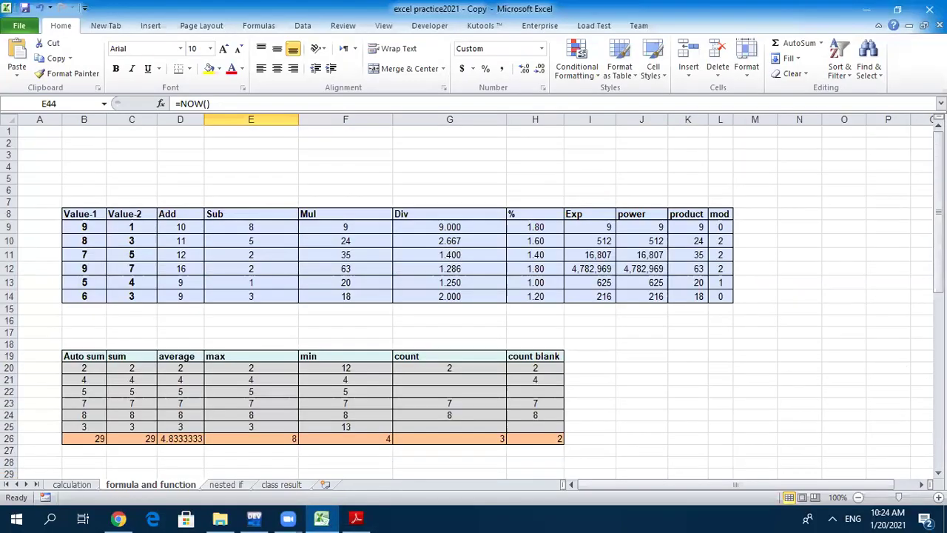
{"action": "scroll", "coordinate": [600, 283], "scroll_direction": "right", "scroll_amount": 4}
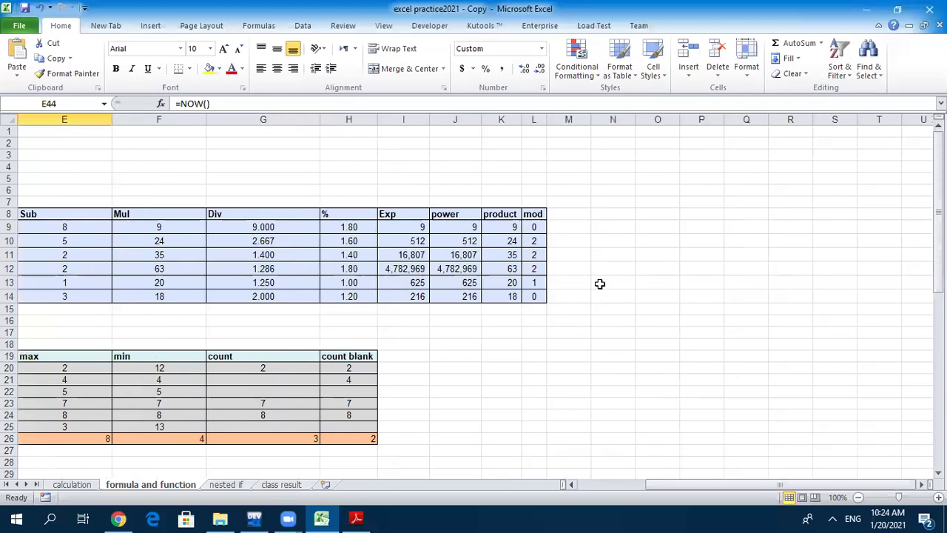
{"action": "left_click", "coordinate": [571, 219]}
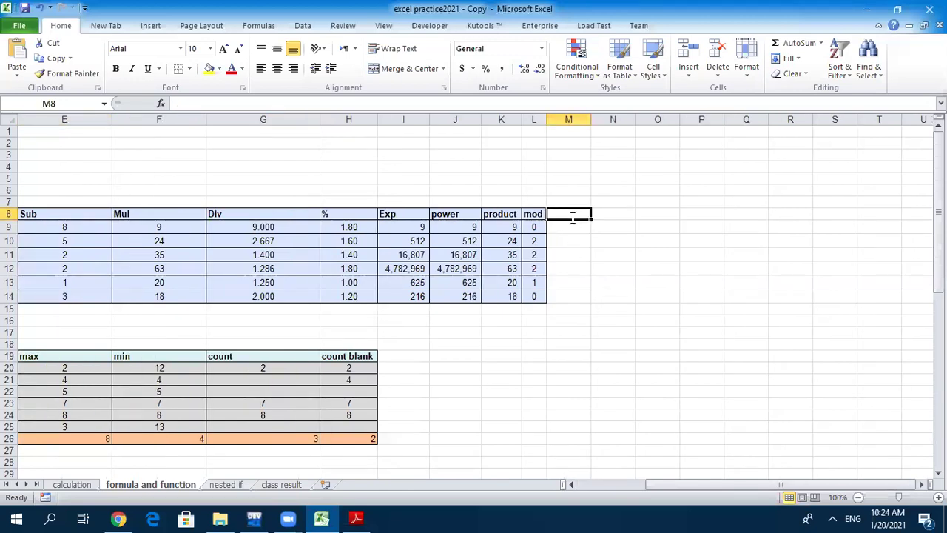
{"action": "type", "text": "countif"}
{"action": "left_click", "coordinate": [783, 426]}
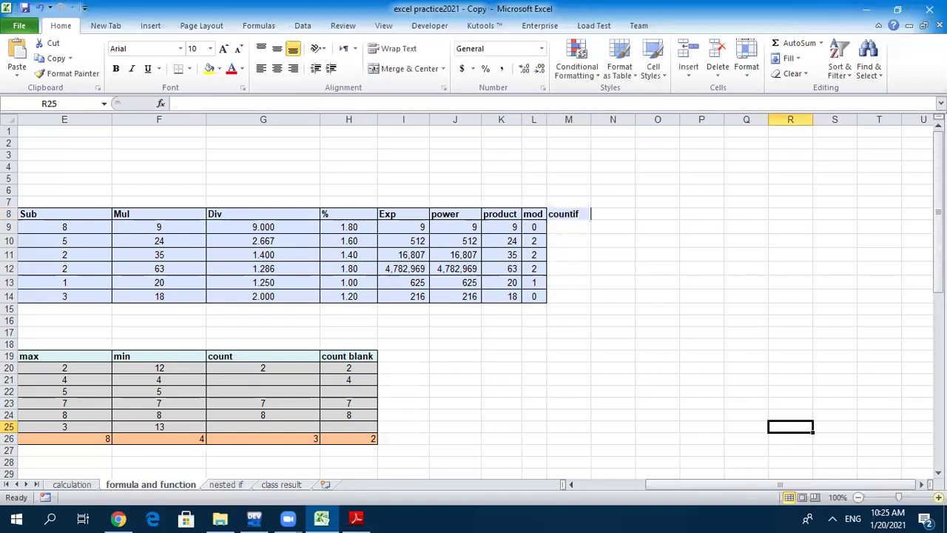
Step: Fill cells M9 to M13 under the countif heading with the values 34, 45, 23, 56 and 12
{"action": "left_click", "coordinate": [938, 498]}
{"action": "left_click", "coordinate": [938, 498]}
{"action": "left_click", "coordinate": [938, 498]}
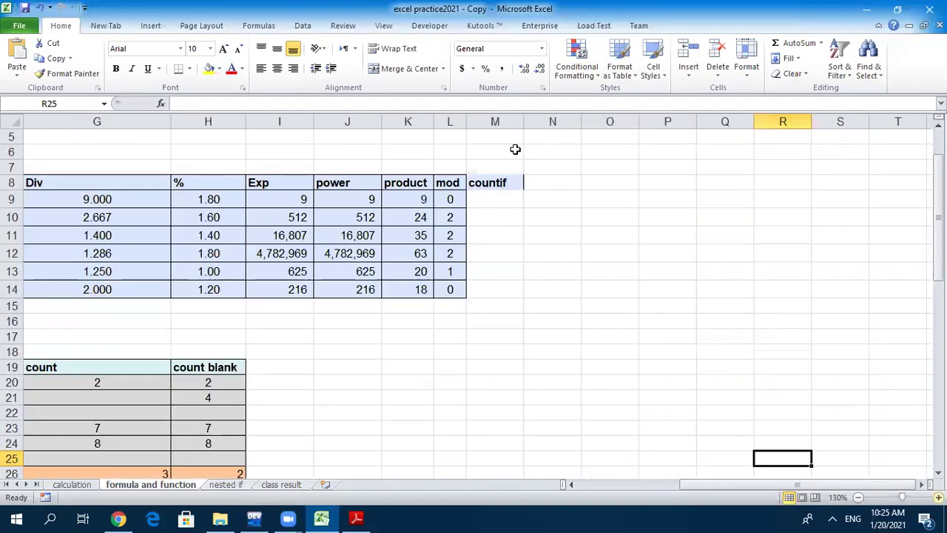
{"action": "left_click", "coordinate": [481, 205]}
{"action": "type", "text": "34"}
{"action": "key", "text": "Return"}
{"action": "type", "text": "45"}
{"action": "key", "text": "Return"}
{"action": "type", "text": "34"}
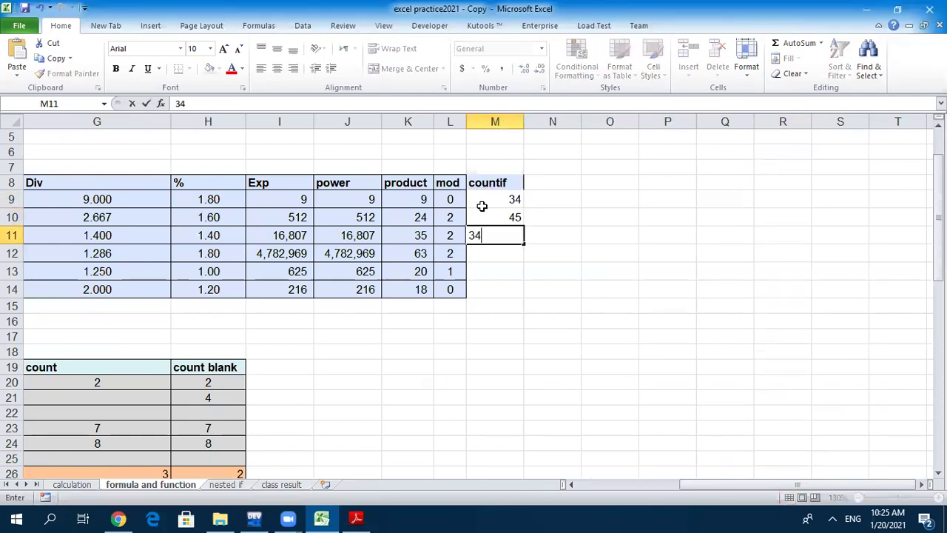
{"action": "key", "text": "ctrl+Return"}
{"action": "type", "text": "23"}
{"action": "key", "text": "Return"}
{"action": "type", "text": "5"}
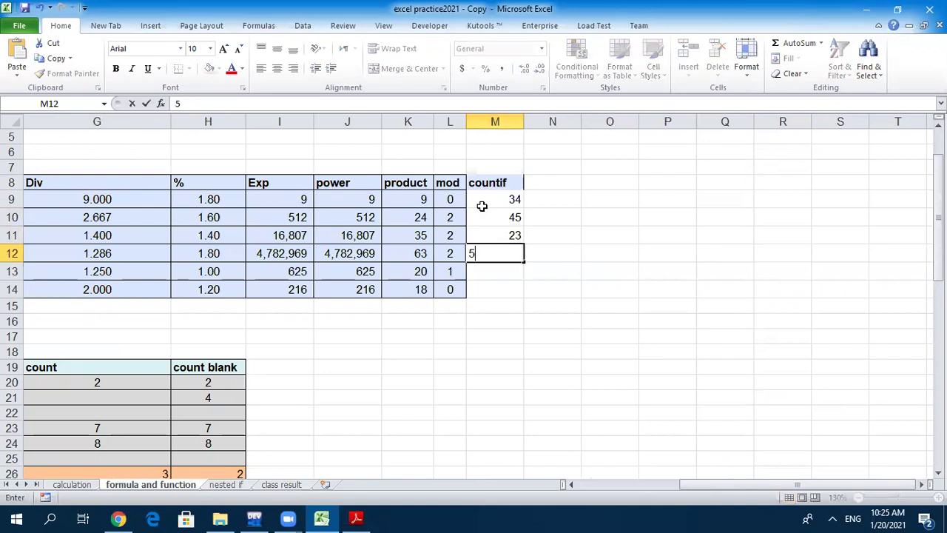
{"action": "type", "text": "6"}
{"action": "key", "text": "Return"}
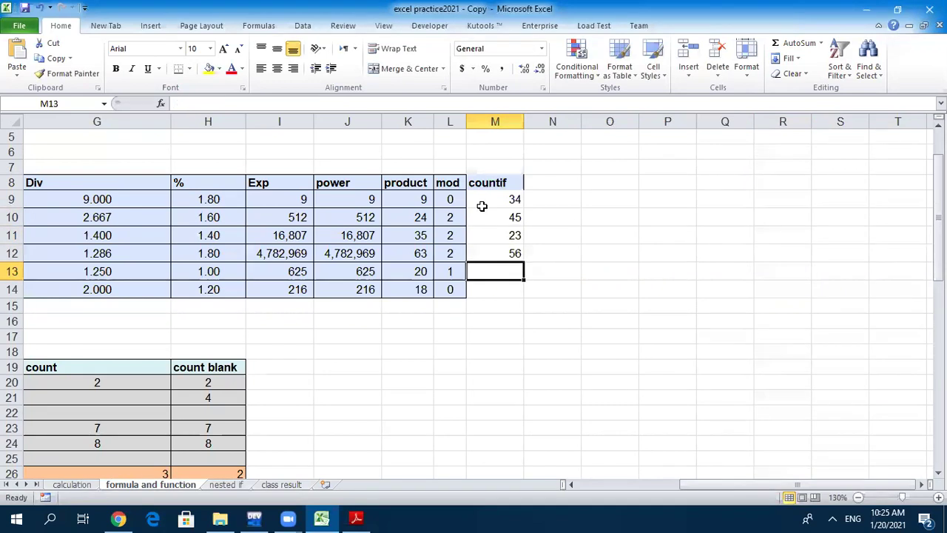
{"action": "type", "text": "12"}
{"action": "key", "text": "Return"}
{"action": "type", "text": "50"}
{"action": "key", "text": "BackSpace"}
{"action": "key", "text": "BackSpace"}
{"action": "left_click", "coordinate": [518, 335]}
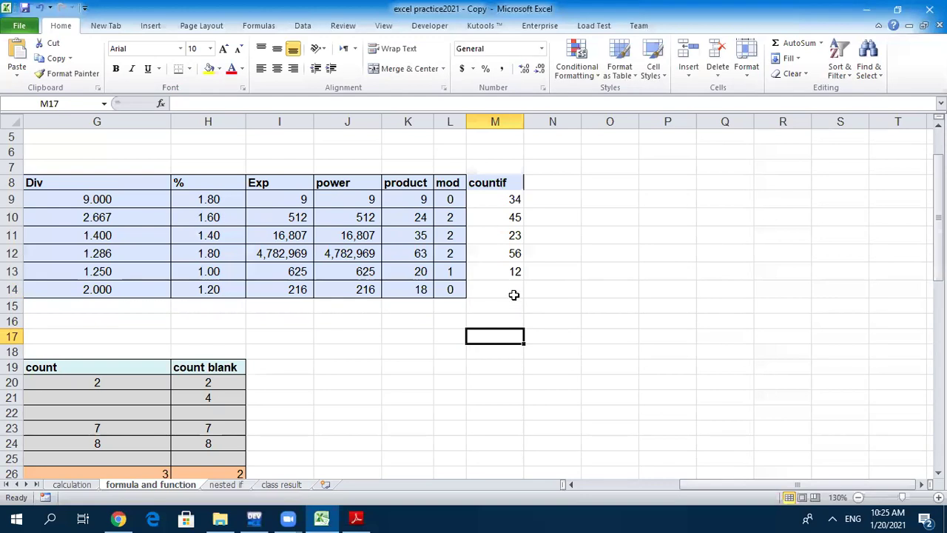
Step: Enter the formula =COUNT(M9:M13) in cell M14, below the countif values
{"action": "left_click_drag", "start_coordinate": [511, 196], "coordinate": [498, 270]}
{"action": "left_click", "coordinate": [497, 291]}
{"action": "type", "text": "=cou"}
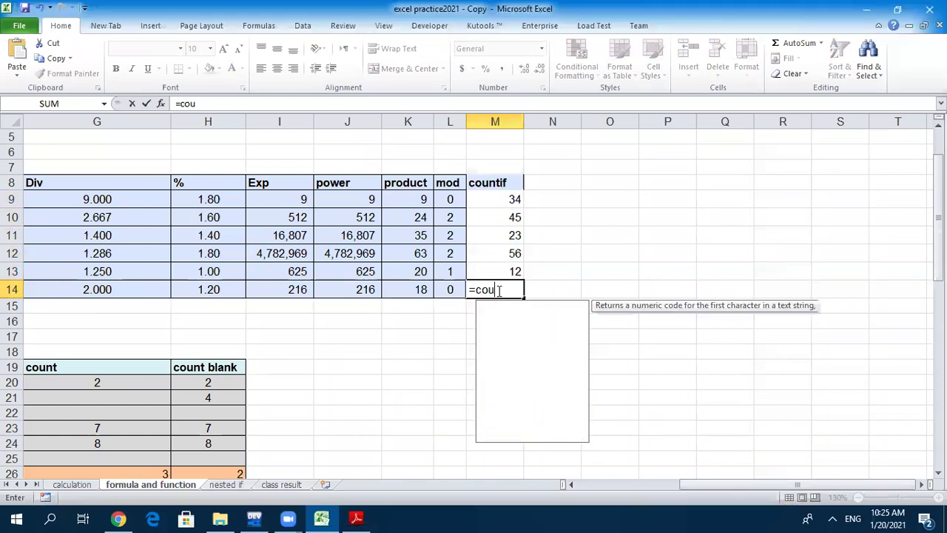
{"action": "type", "text": "nt"}
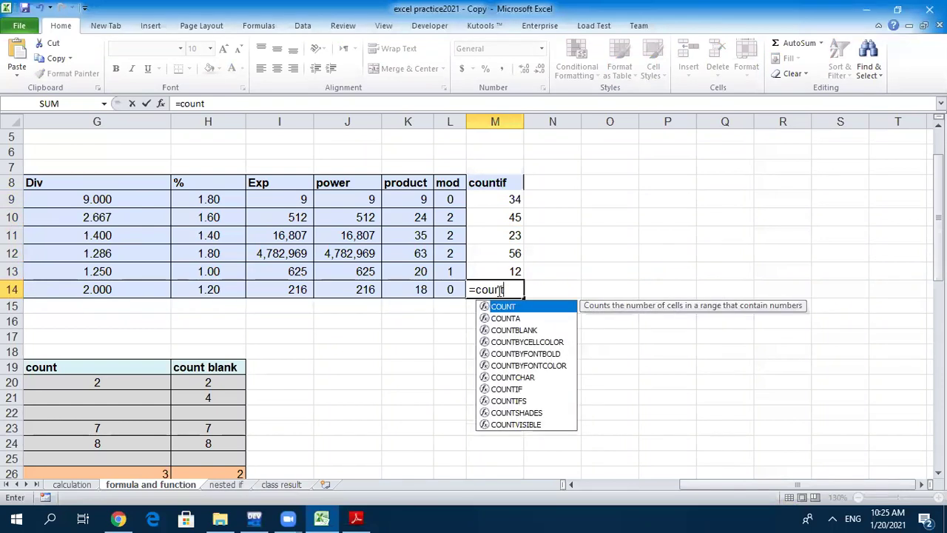
{"action": "type", "text": "("}
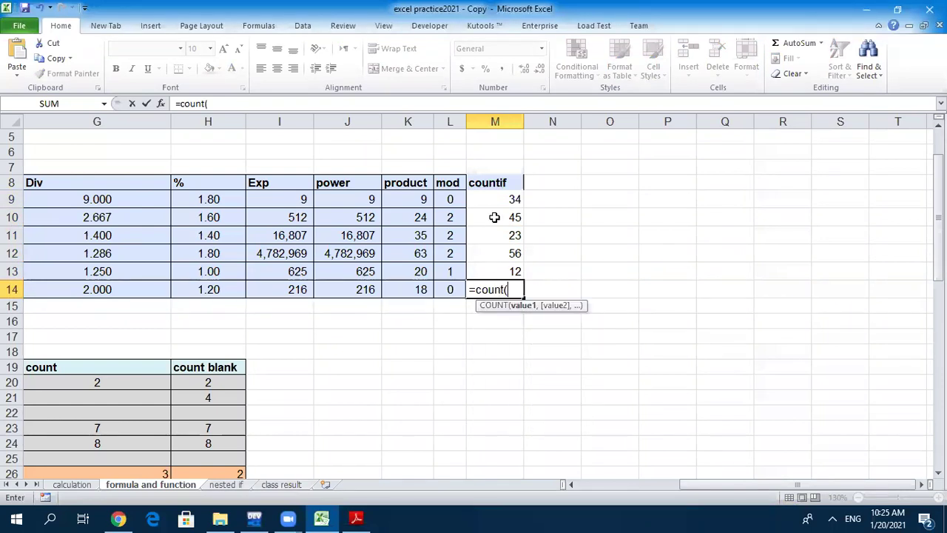
{"action": "left_click_drag", "start_coordinate": [490, 199], "coordinate": [493, 273]}
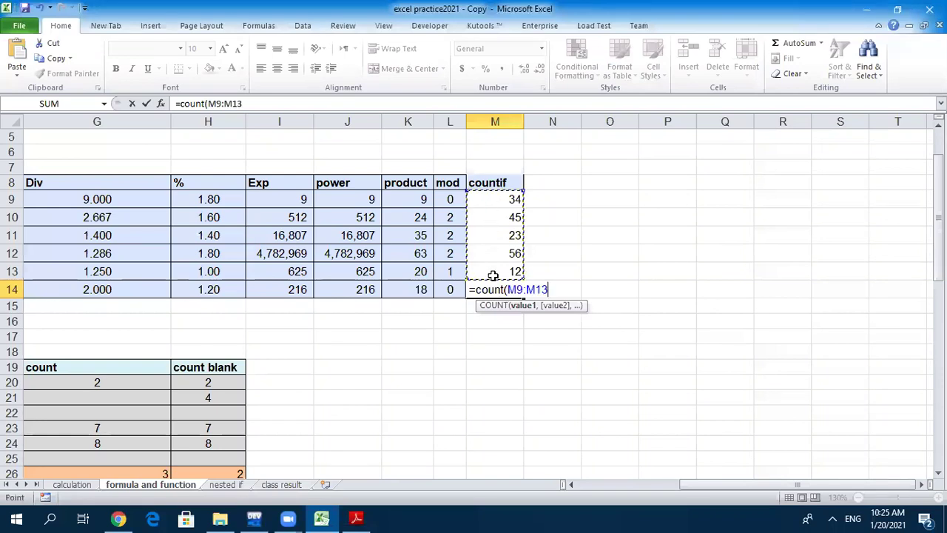
{"action": "type", "text": ")"}
{"action": "key", "text": "Return"}
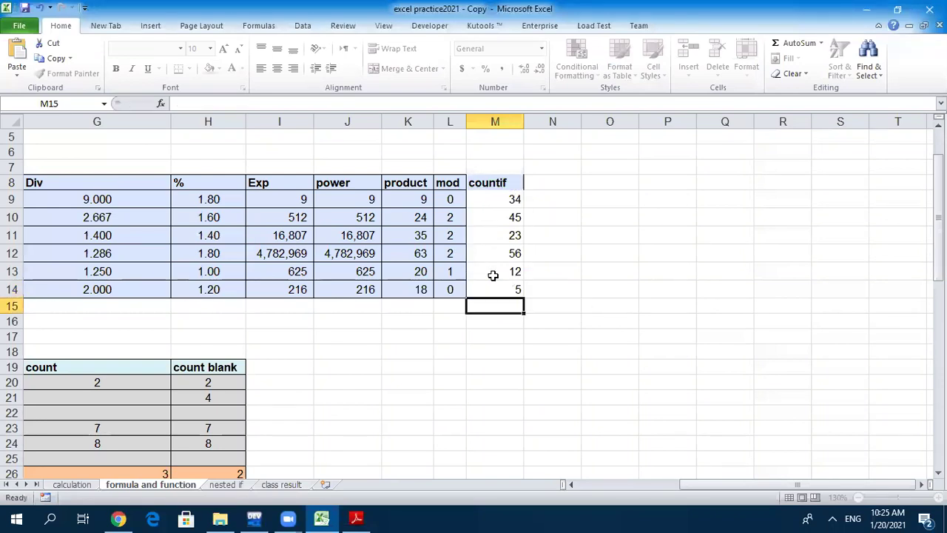
Step: Check the COUNT formula in M14 against each of the values in cells M9 to M13
{"action": "left_click", "coordinate": [496, 290]}
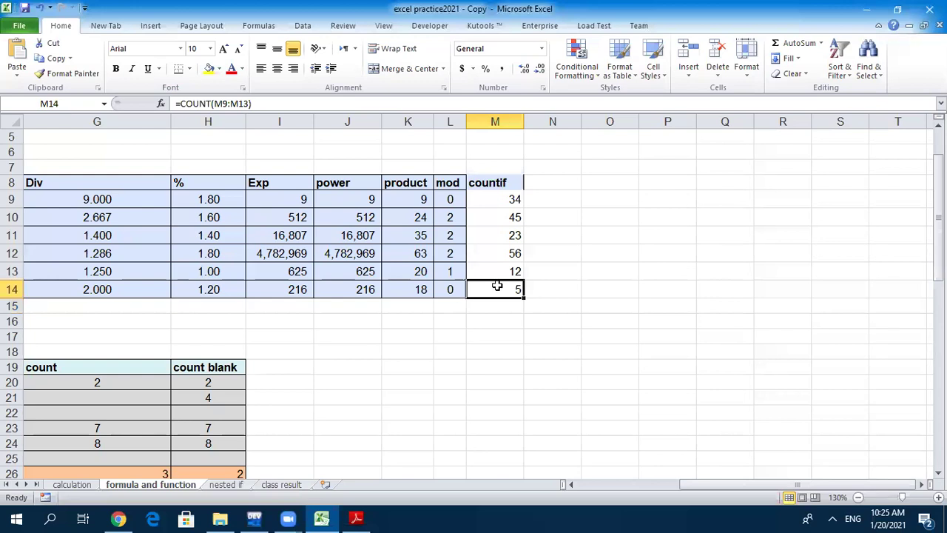
{"action": "left_click", "coordinate": [509, 200]}
{"action": "left_click", "coordinate": [509, 219]}
{"action": "left_click", "coordinate": [508, 233]}
{"action": "left_click", "coordinate": [498, 253]}
{"action": "left_click", "coordinate": [494, 270]}
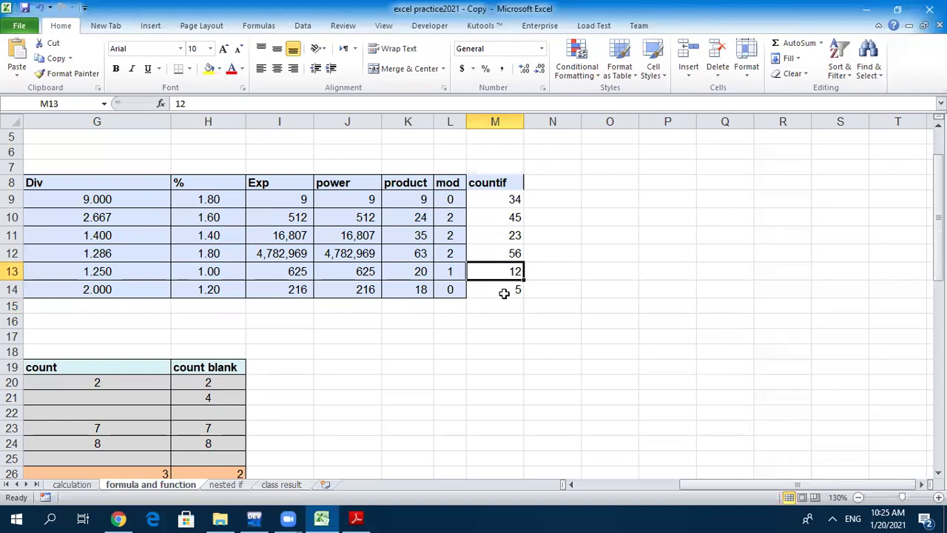
Step: Change the formula in M14 from COUNT to COUNTIF, keeping the range M9:M13 and adding a separator for the criteria argument
{"action": "double_click", "coordinate": [503, 294]}
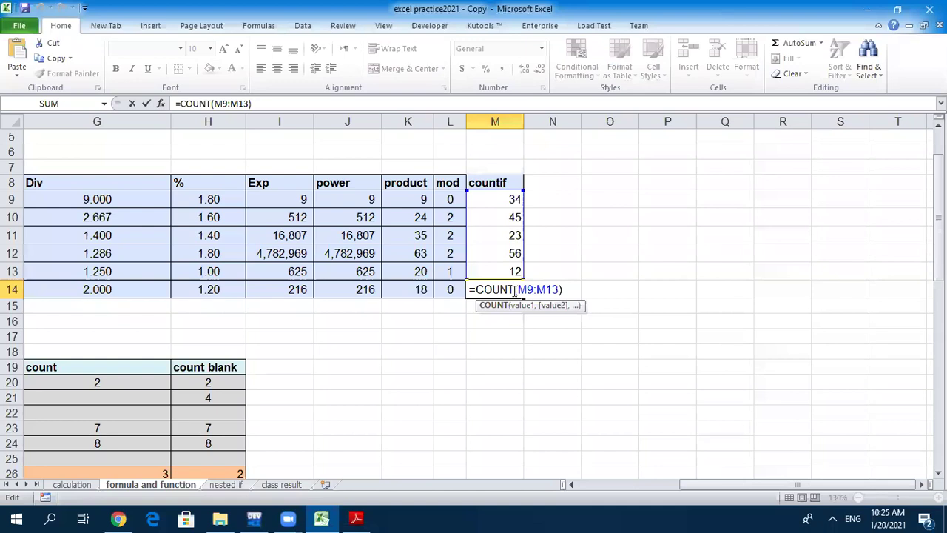
{"action": "type", "text": "If"}
{"action": "key", "text": "Right"}
{"action": "key", "text": "Right"}
{"action": "key", "text": "Right"}
{"action": "key", "text": "Right"}
{"action": "key", "text": "Right"}
{"action": "type", "text": ","}
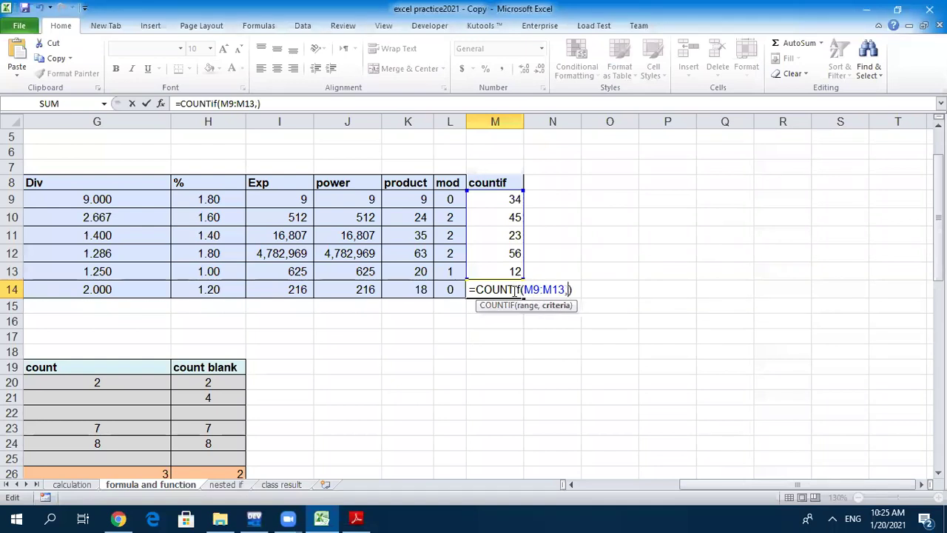
Step: Complete the COUNTIF formula in M14 with the criterion ">=40", check its range and criteria arguments, and commit it
{"action": "type", "text": "\"\""}
{"action": "type", "text": ">"}
{"action": "type", "text": "="}
{"action": "type", "text": "40"}
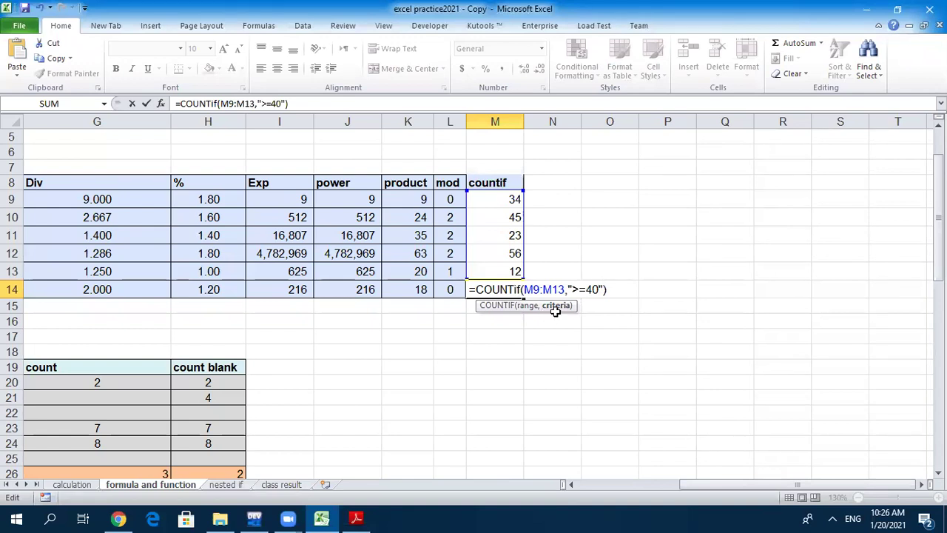
{"action": "left_click", "coordinate": [528, 306]}
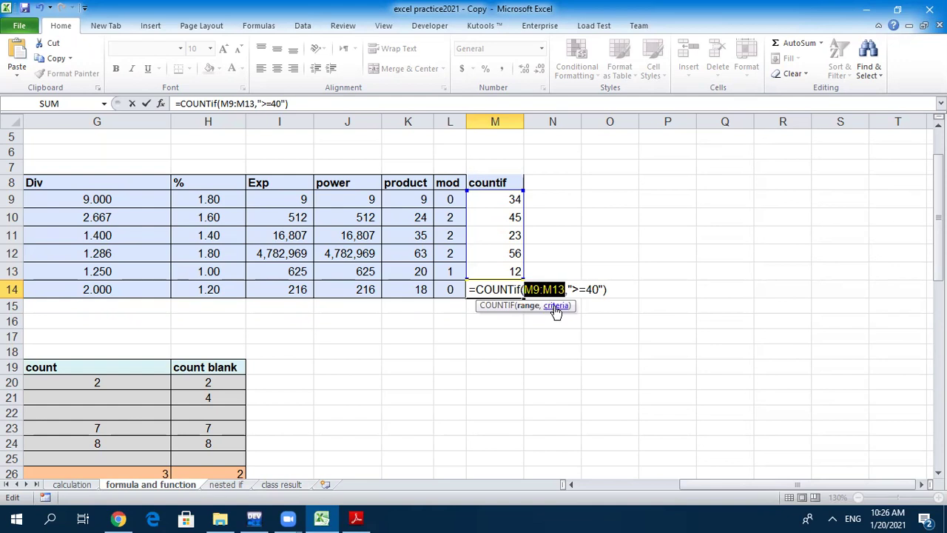
{"action": "left_click", "coordinate": [557, 306]}
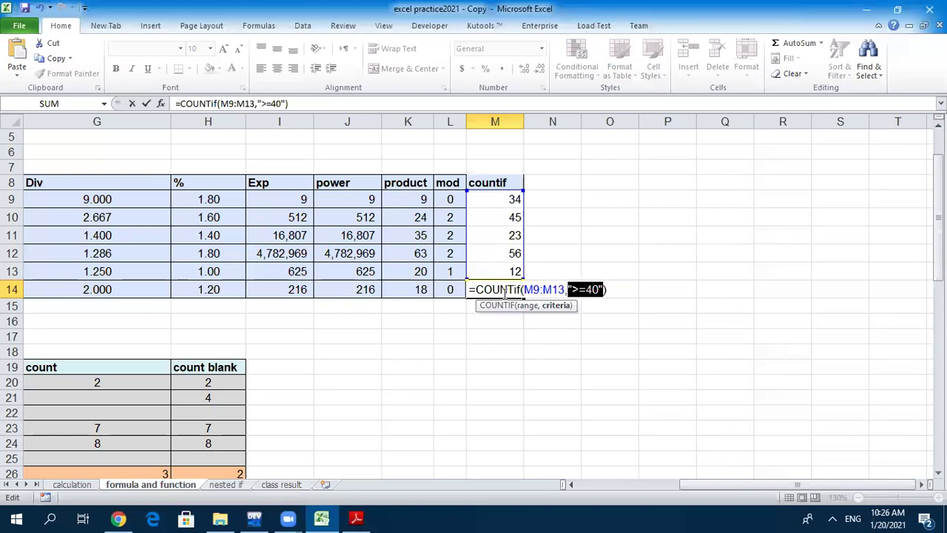
{"action": "left_click", "coordinate": [618, 292]}
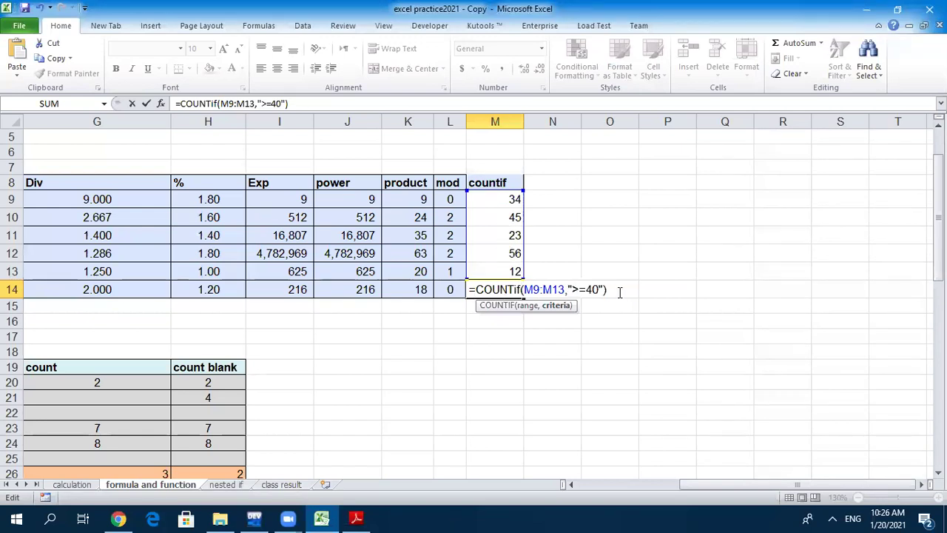
{"action": "key", "text": "Return"}
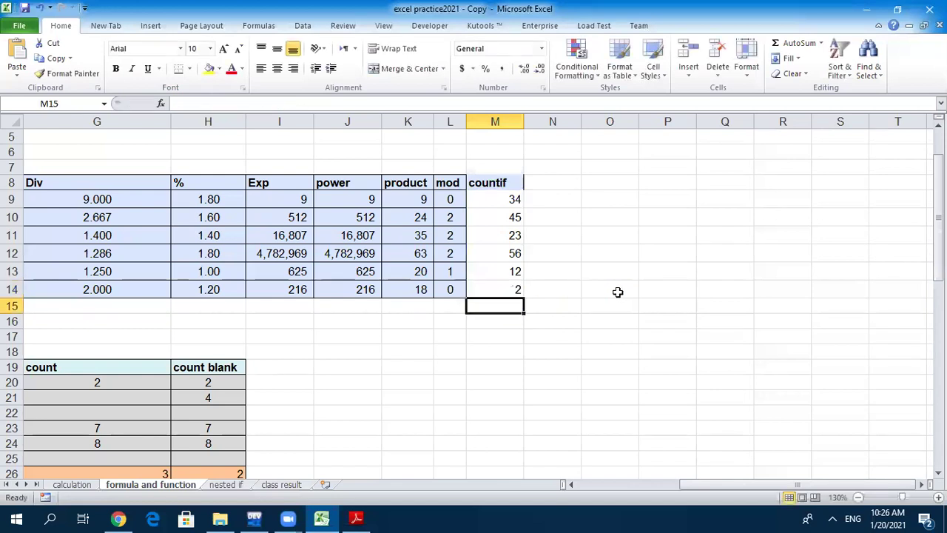
{"action": "left_click", "coordinate": [509, 290]}
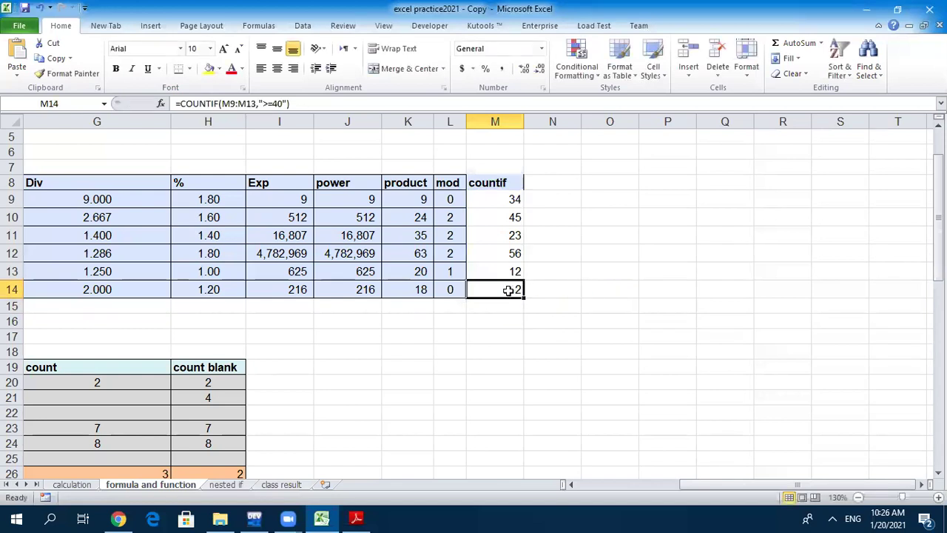
Step: Copy the formatting of cell L14 onto M9:M14 and make the COUNTIF result in M14 bold
{"action": "left_click", "coordinate": [450, 289]}
{"action": "left_click", "coordinate": [74, 74]}
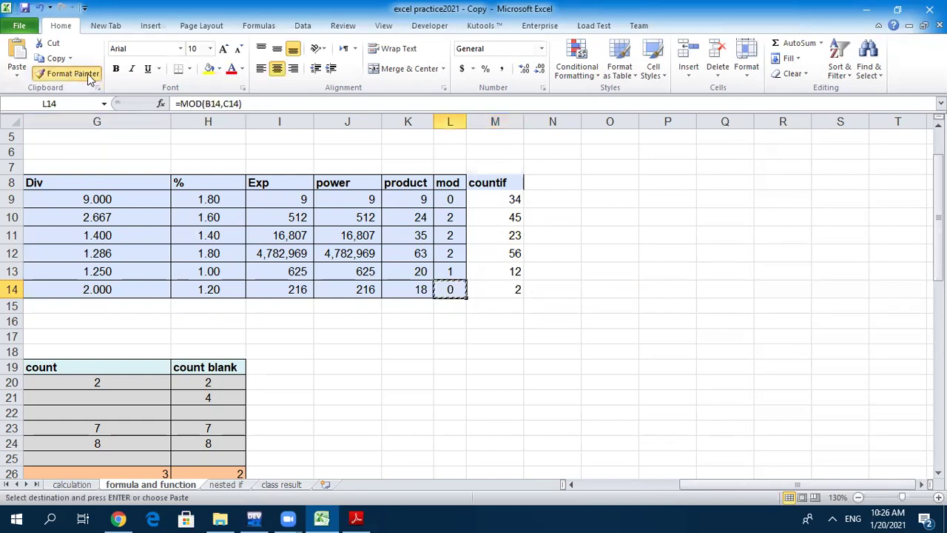
{"action": "left_click_drag", "start_coordinate": [493, 199], "coordinate": [507, 294]}
{"action": "left_click", "coordinate": [502, 290]}
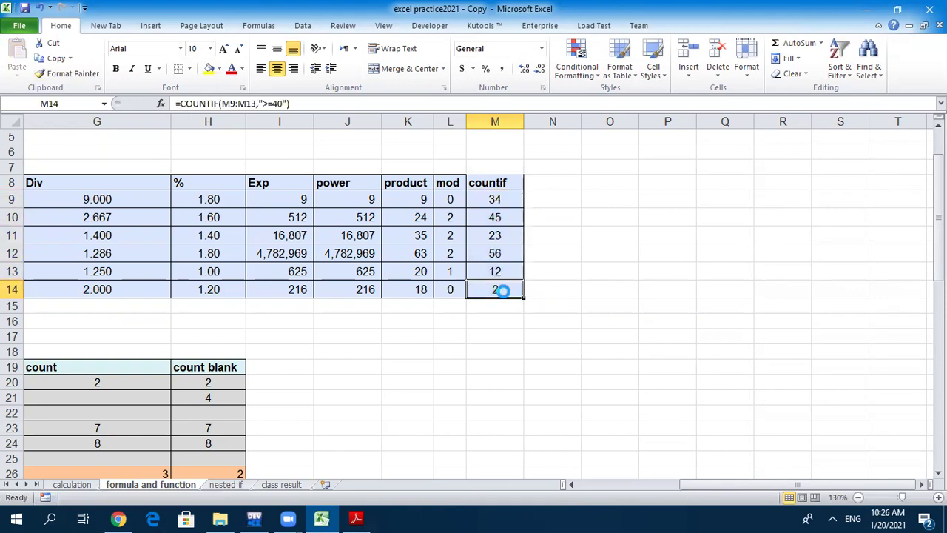
{"action": "key", "text": "ctrl+b"}
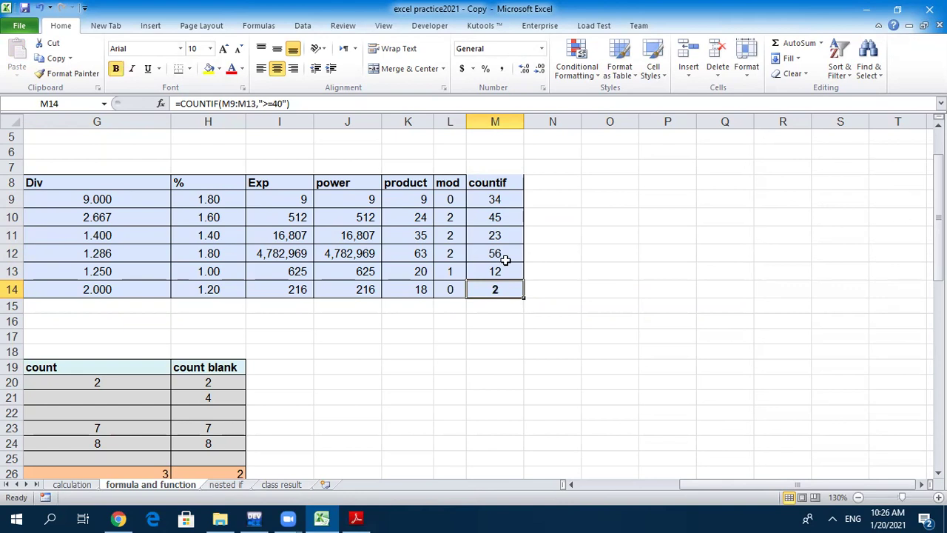
Step: Review the values in M9:M13 against the ">=40" criterion in M14, leaving the formula unedited
{"action": "left_click_drag", "start_coordinate": [492, 199], "coordinate": [495, 273]}
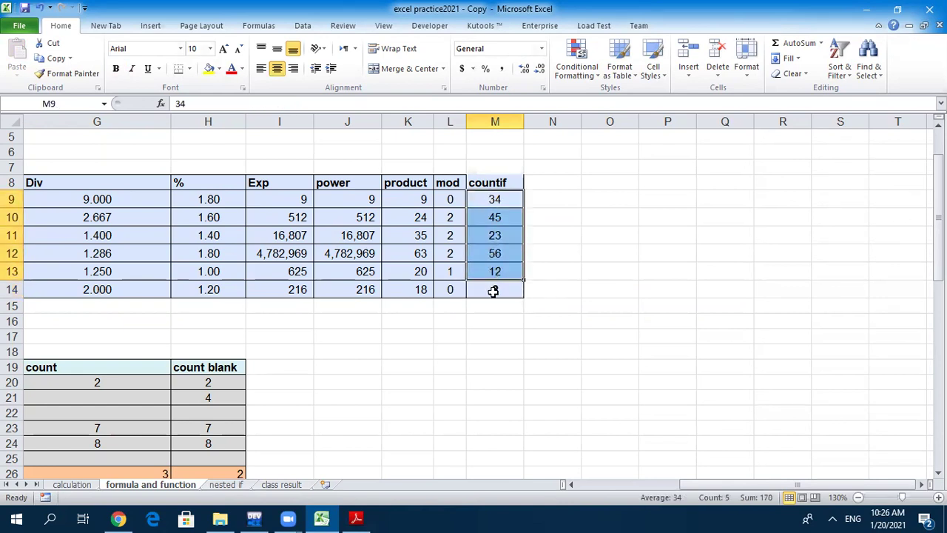
{"action": "left_click", "coordinate": [493, 290]}
{"action": "double_click", "coordinate": [493, 289]}
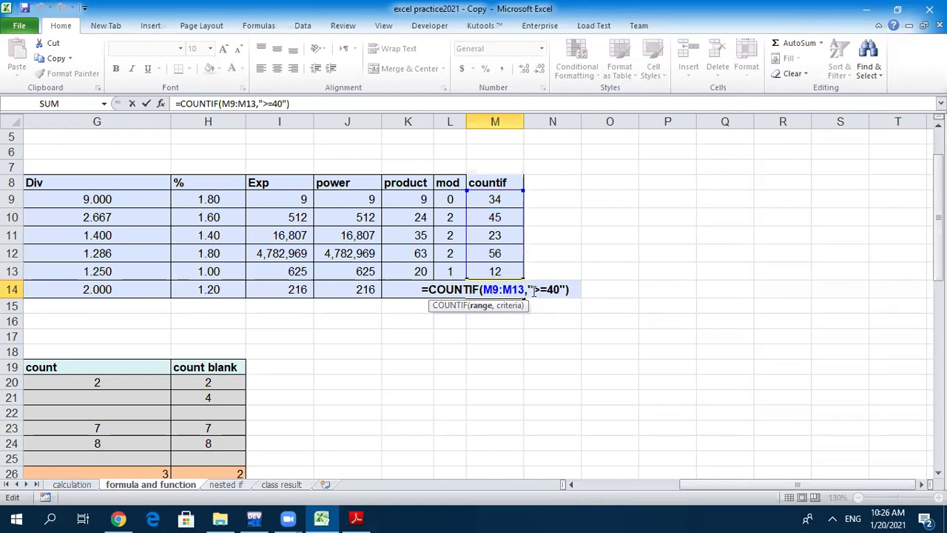
{"action": "left_click_drag", "start_coordinate": [533, 289], "coordinate": [542, 316]}
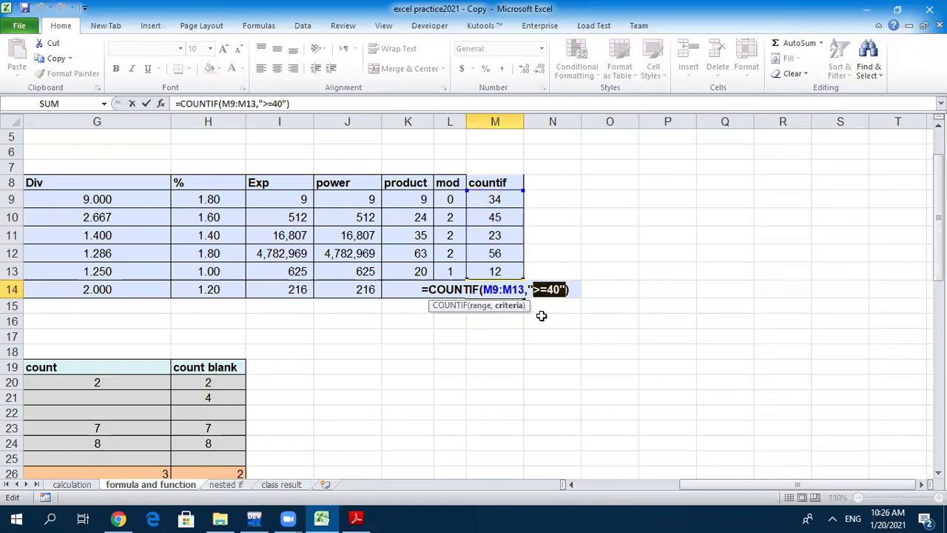
{"action": "key", "text": "Escape"}
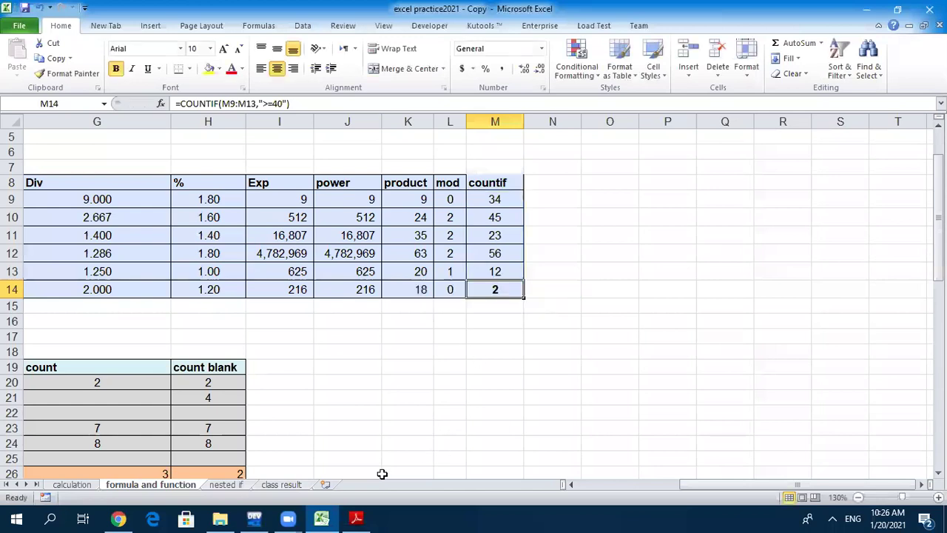
Step: Consult the Sumif Function page of the lecture PDF in Adobe Reader, and add the heading sumif in N8 of the Excel workbook
{"action": "left_click", "coordinate": [355, 518]}
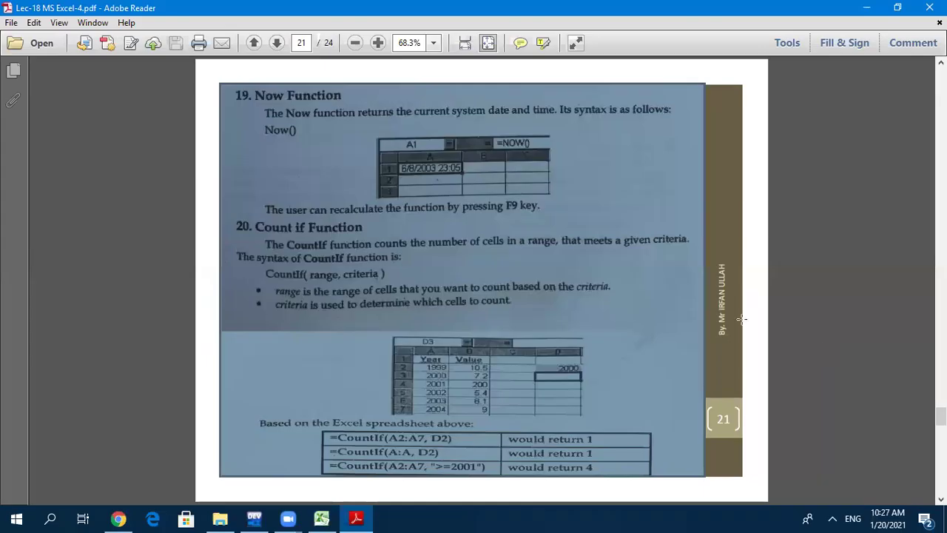
{"action": "scroll", "coordinate": [463, 281], "scroll_direction": "down", "scroll_amount": 3}
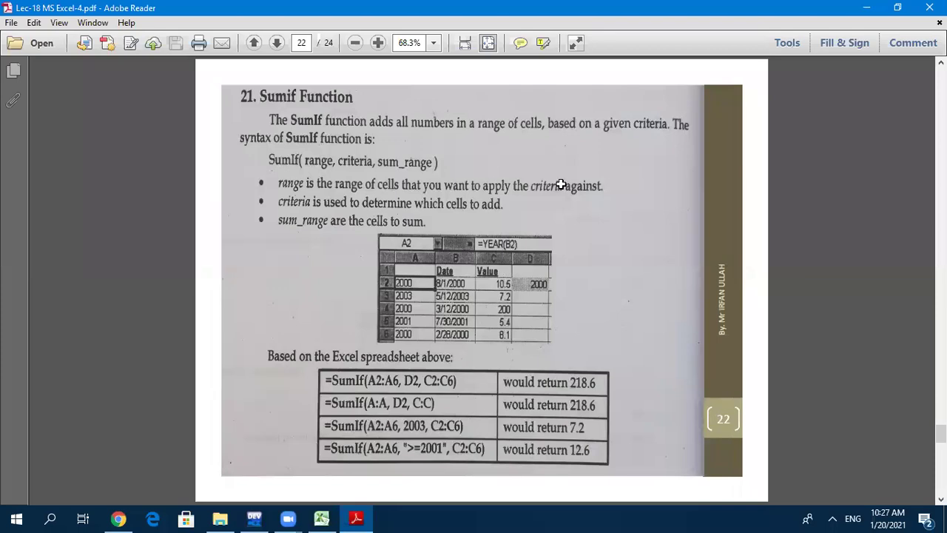
{"action": "key", "text": "alt+Tab"}
{"action": "type", "text": "mif"}
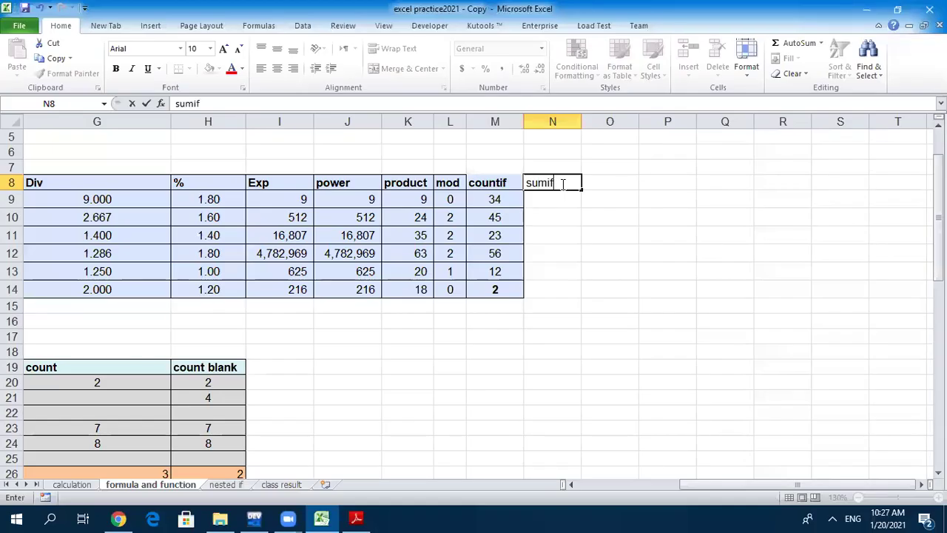
{"action": "key", "text": "Return"}
Step: Copy the countif values in M9:M13 into N9:N13 under the sumif heading
{"action": "left_click_drag", "start_coordinate": [514, 200], "coordinate": [501, 272]}
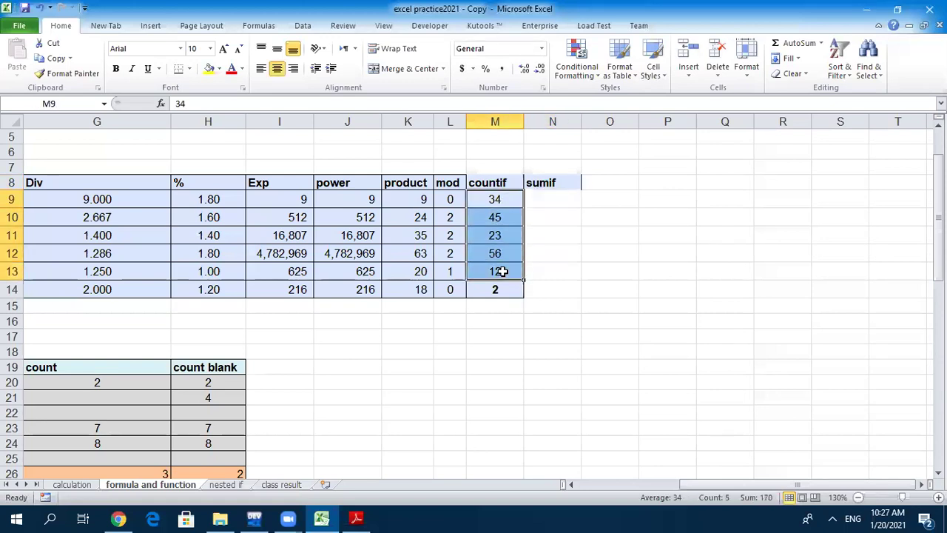
{"action": "key", "text": "ctrl+c"}
{"action": "left_click", "coordinate": [544, 199]}
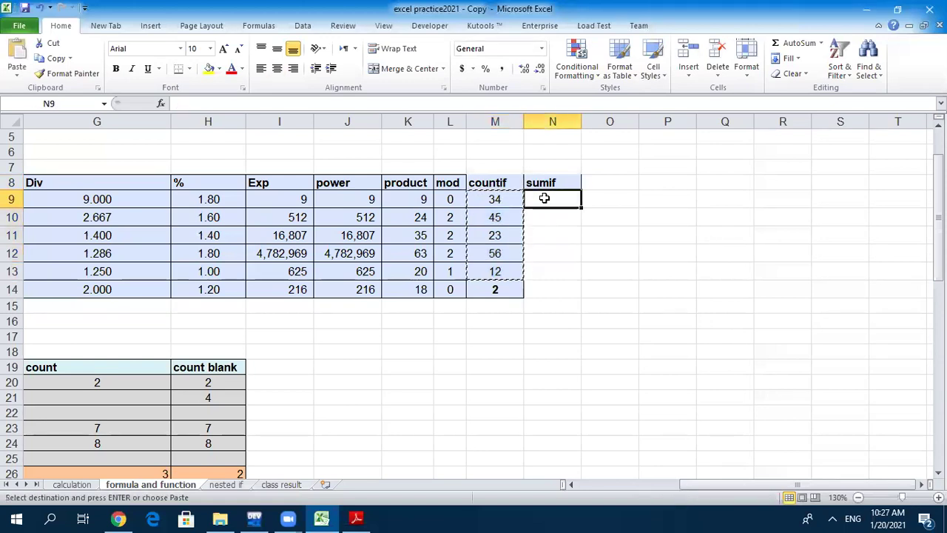
{"action": "key", "text": "Return"}
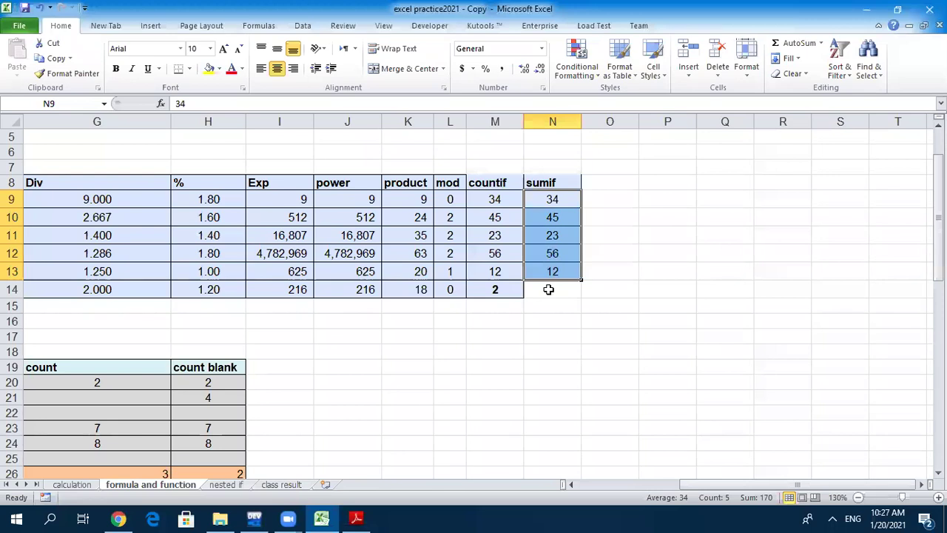
Step: Enter the formula =SUMIF(N9:N13,"") in cell N14, with empty quotation marks for the criterion
{"action": "left_click", "coordinate": [548, 290]}
{"action": "type", "text": "="}
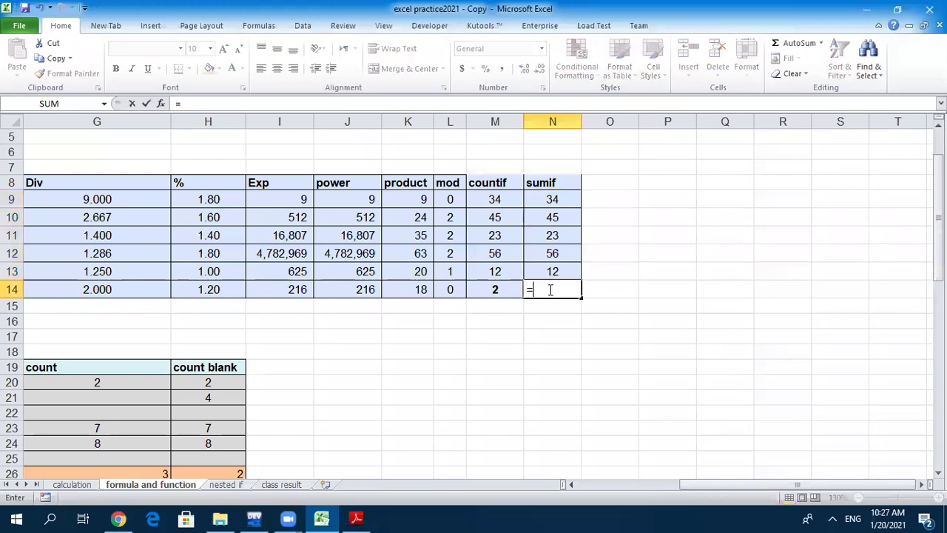
{"action": "type", "text": "sumi"}
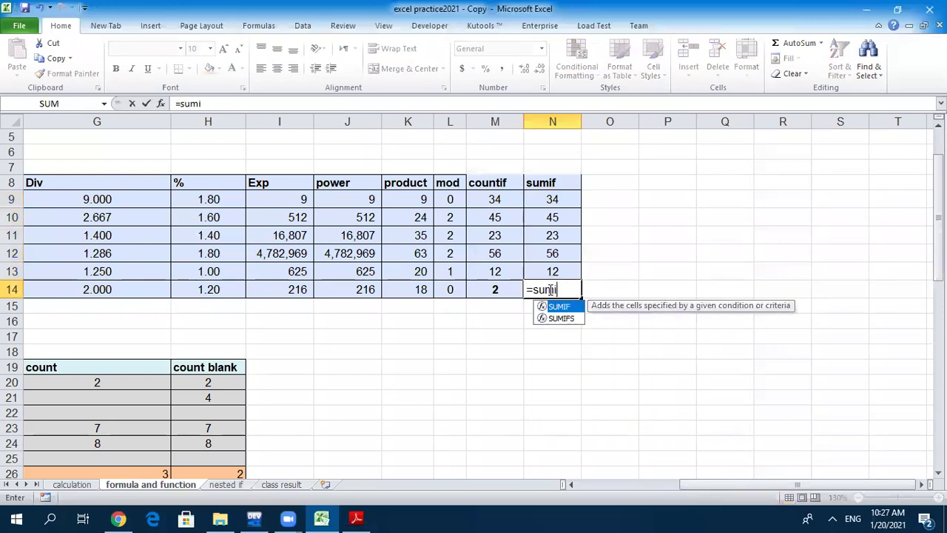
{"action": "type", "text": "f("}
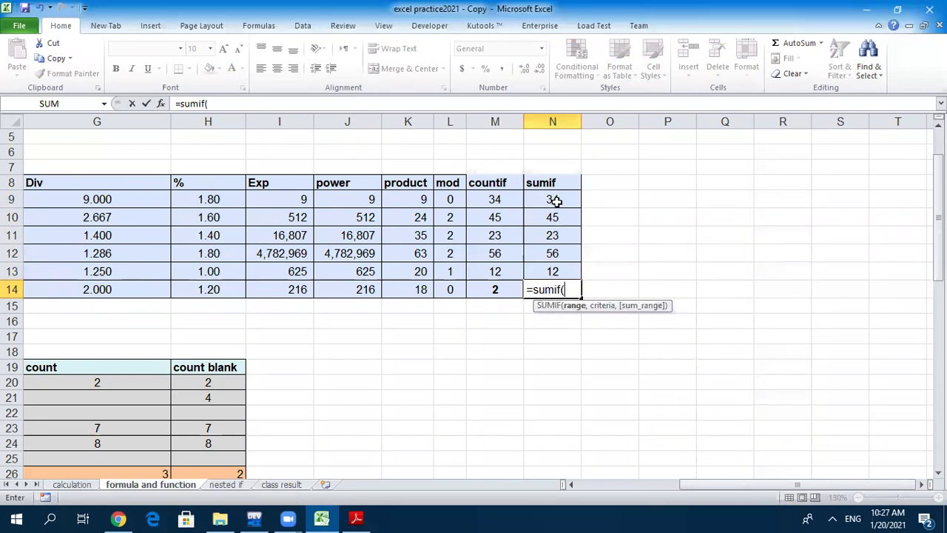
{"action": "left_click_drag", "start_coordinate": [555, 200], "coordinate": [557, 264]}
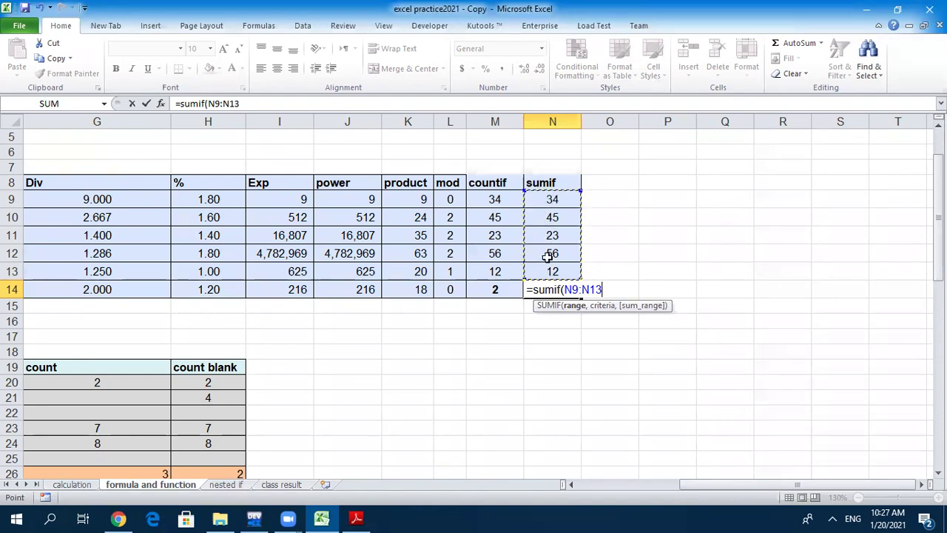
{"action": "type", "text": ",\"\""}
{"action": "key", "text": "Left"}
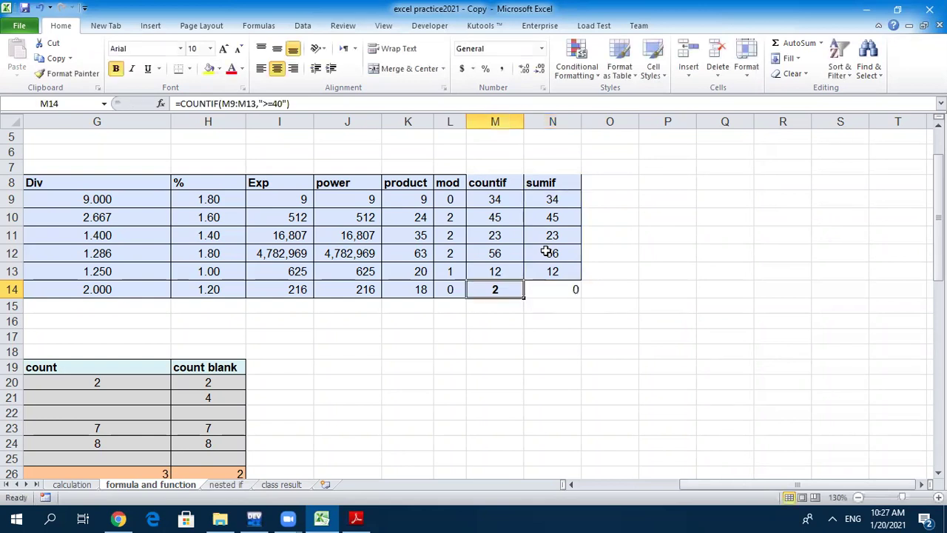
Step: Set the criterion of the SUMIF formula in N14 to ">=40"
{"action": "double_click", "coordinate": [561, 290]}
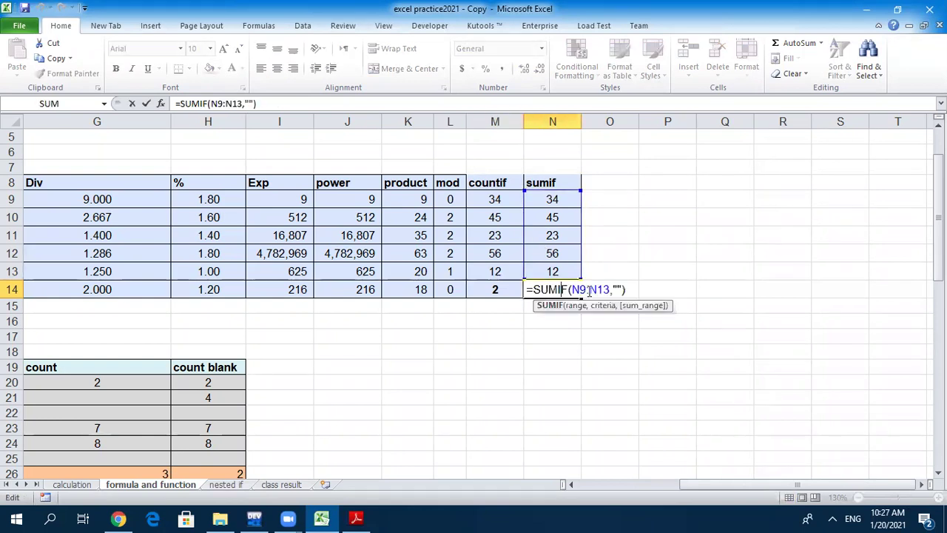
{"action": "left_click", "coordinate": [617, 290]}
{"action": "type", "text": ">="}
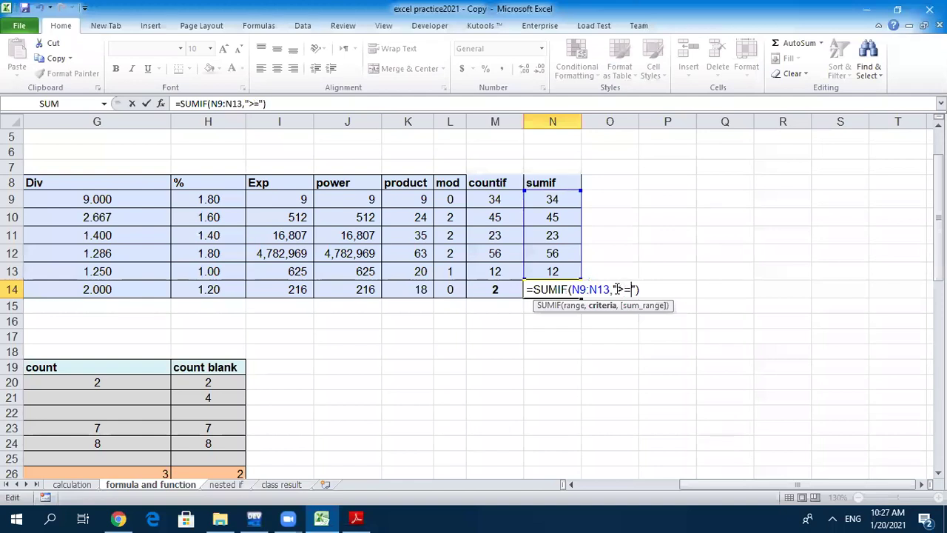
{"action": "type", "text": "40"}
{"action": "left_click", "coordinate": [662, 292]}
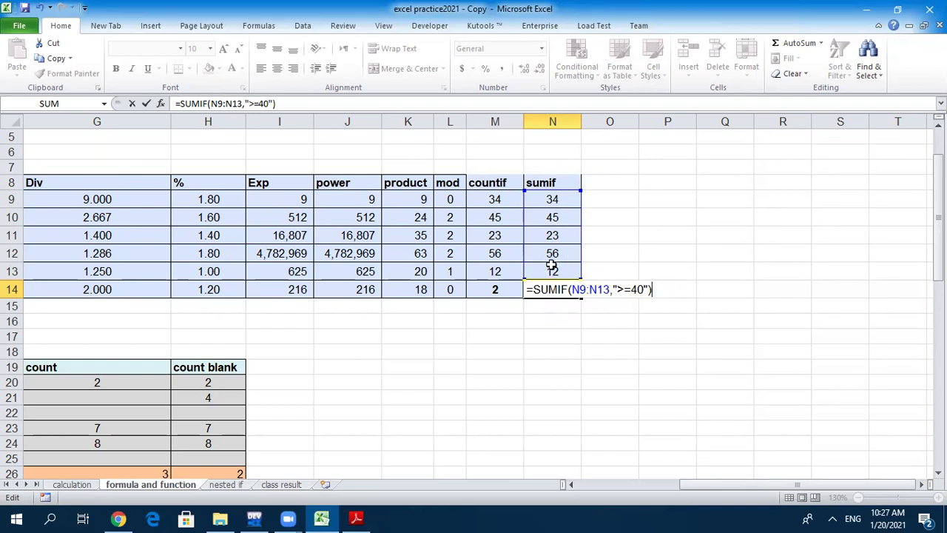
{"action": "key", "text": "Return"}
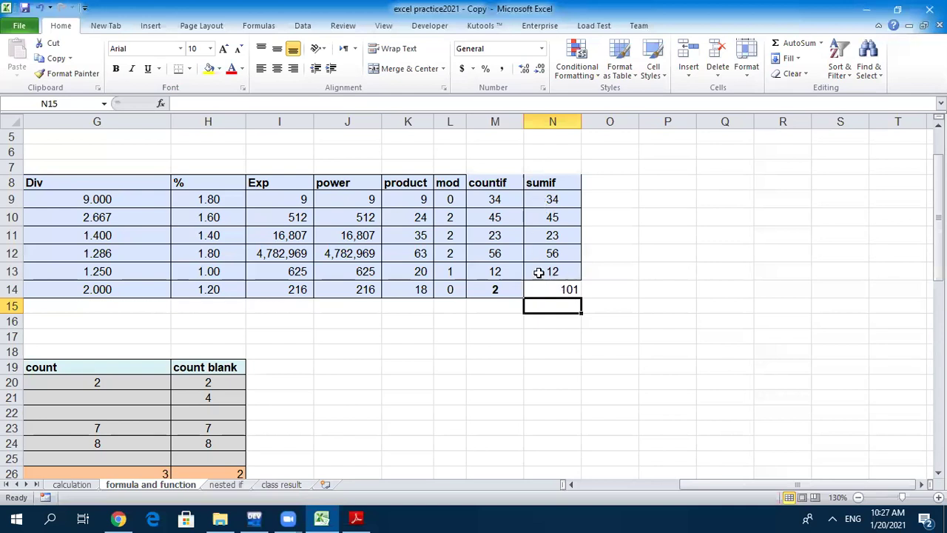
Step: Check the SUMIF result in N14 against the values in cells N10 and N12
{"action": "left_click", "coordinate": [547, 217]}
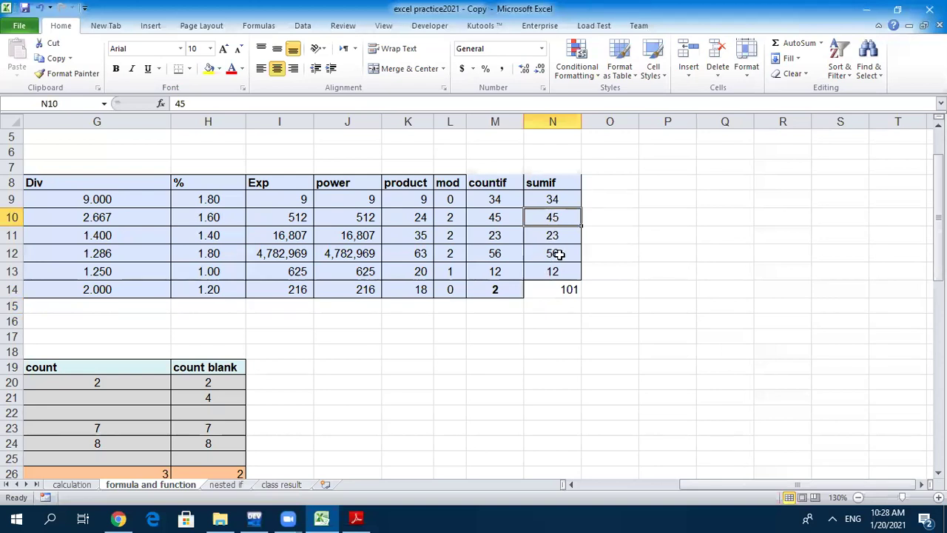
{"action": "left_click", "coordinate": [557, 254]}
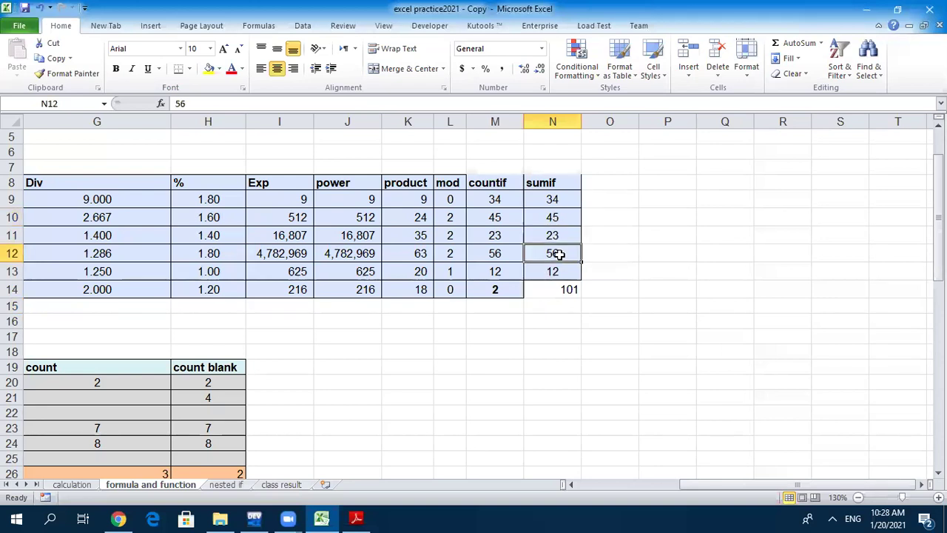
{"action": "left_click", "coordinate": [551, 218]}
{"action": "left_click", "coordinate": [551, 255]}
Step: Create a Greater Than conditional formatting rule for N9:N14 with the value 40 and a custom format in bold font
{"action": "left_click_drag", "start_coordinate": [549, 199], "coordinate": [546, 289]}
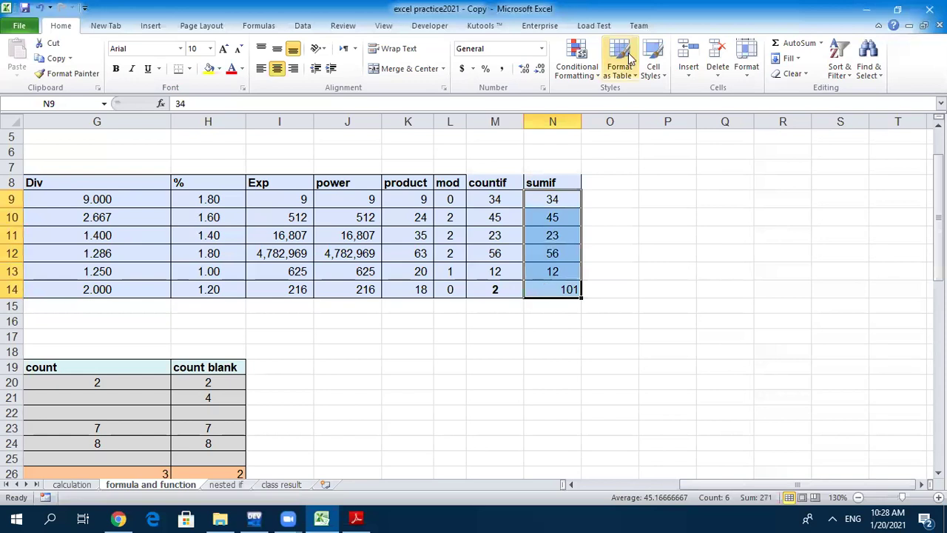
{"action": "left_click", "coordinate": [592, 77]}
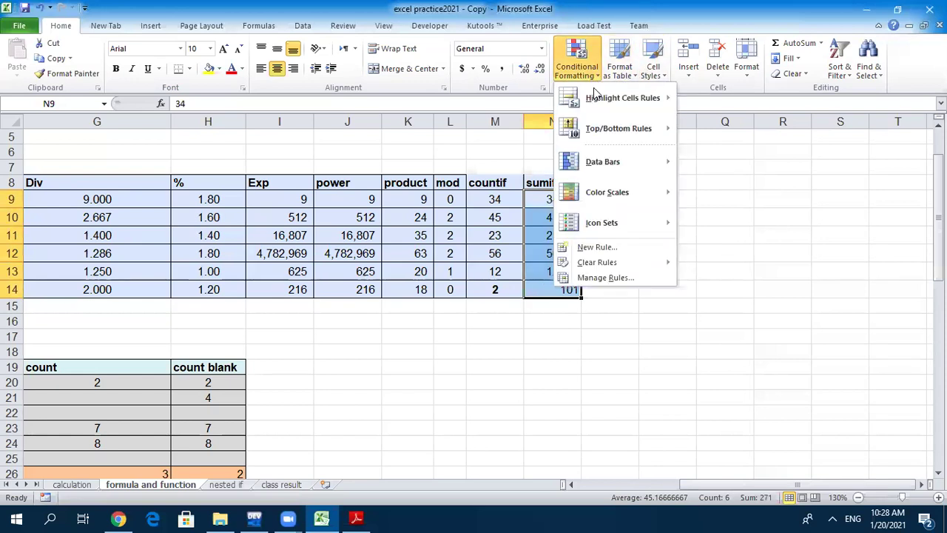
{"action": "mouse_move", "coordinate": [613, 99]}
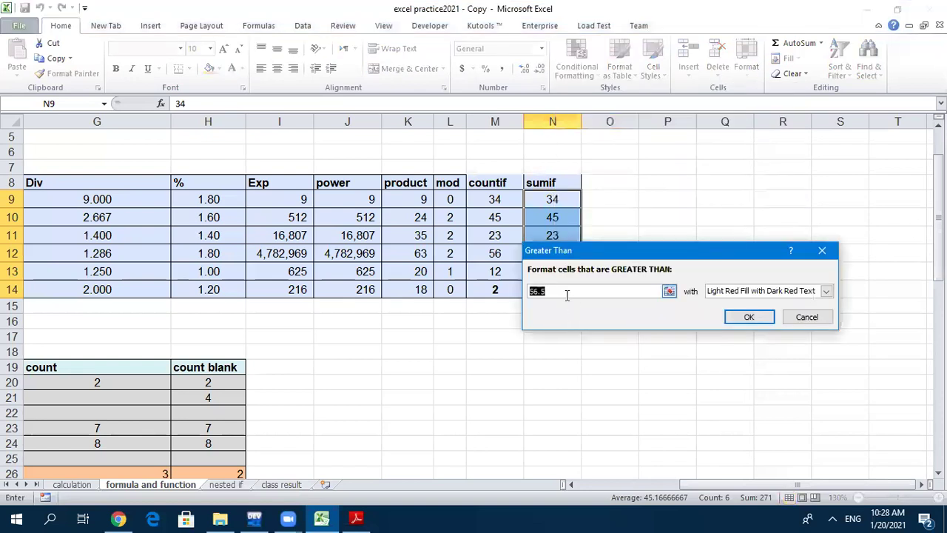
{"action": "type", "text": "40"}
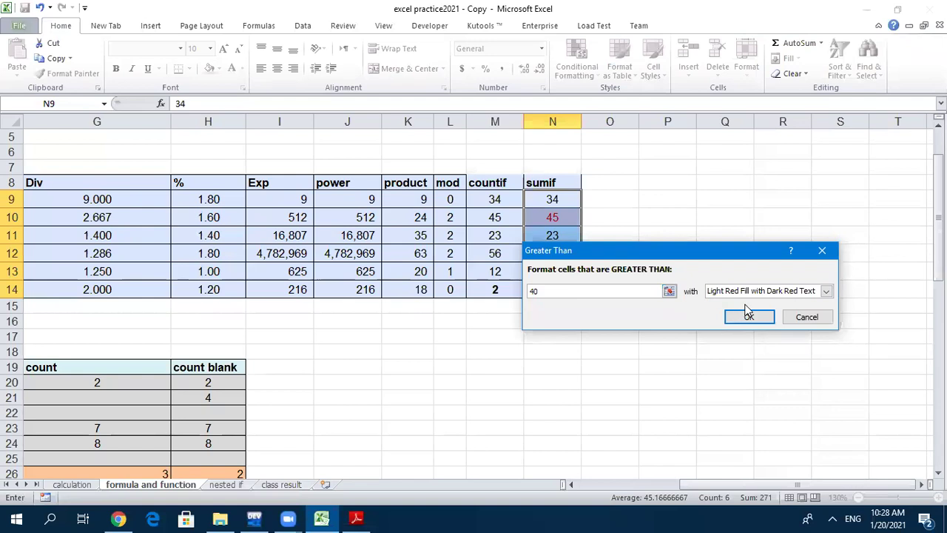
{"action": "left_click", "coordinate": [826, 291]}
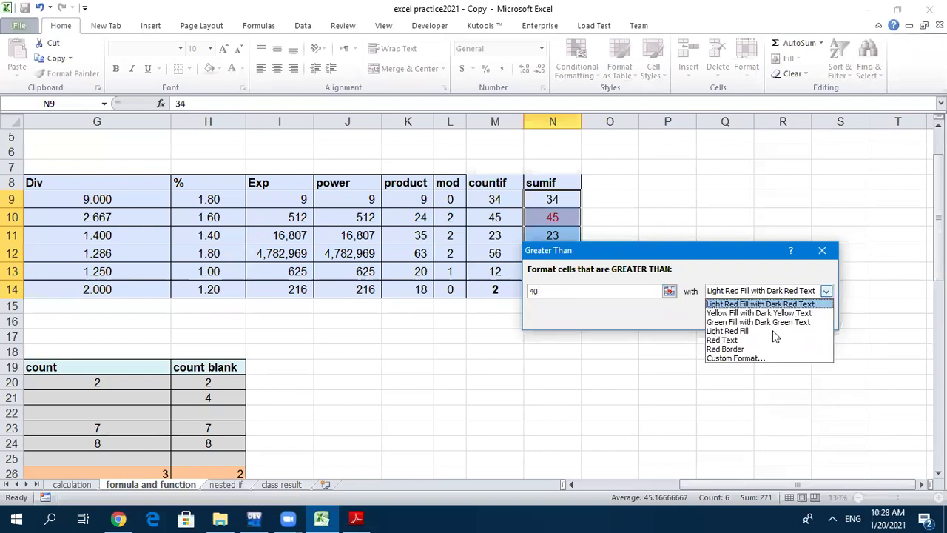
{"action": "left_click", "coordinate": [749, 358]}
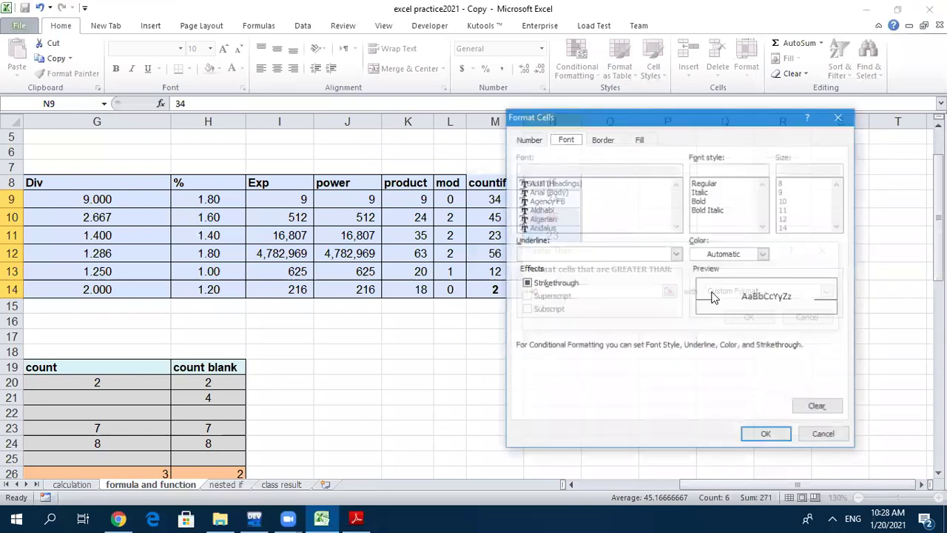
{"action": "left_click", "coordinate": [701, 201]}
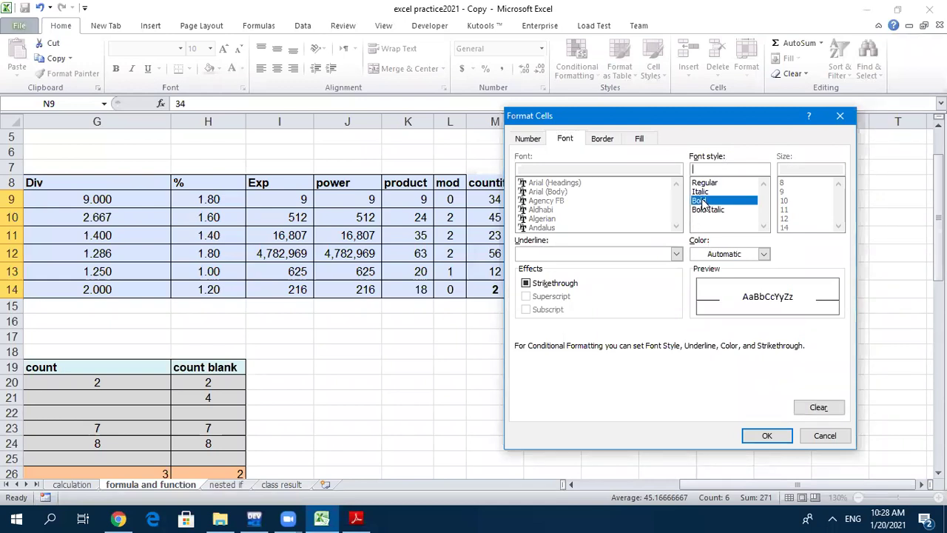
Step: Give the custom format a dark red fill and apply the rule to the sumif cells
{"action": "left_click", "coordinate": [602, 142]}
{"action": "left_click", "coordinate": [638, 140]}
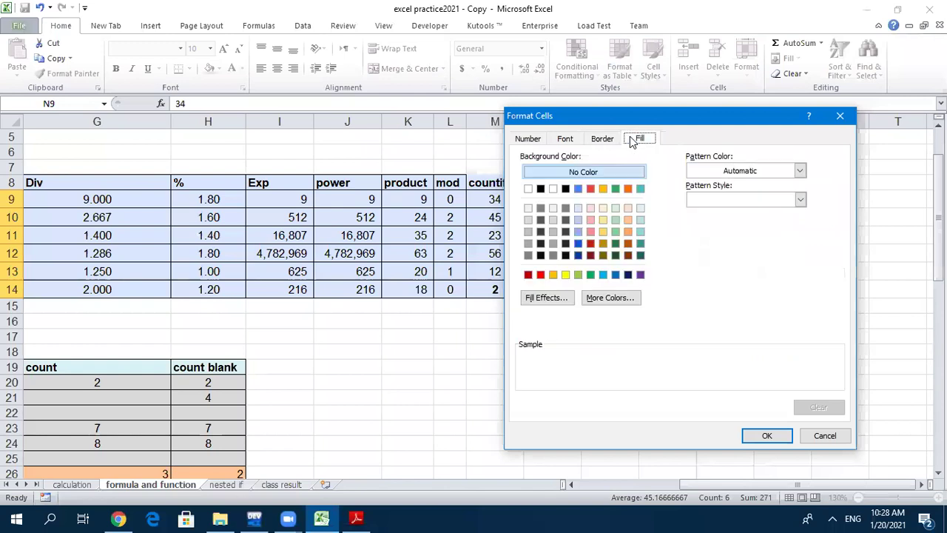
{"action": "left_click", "coordinate": [579, 244]}
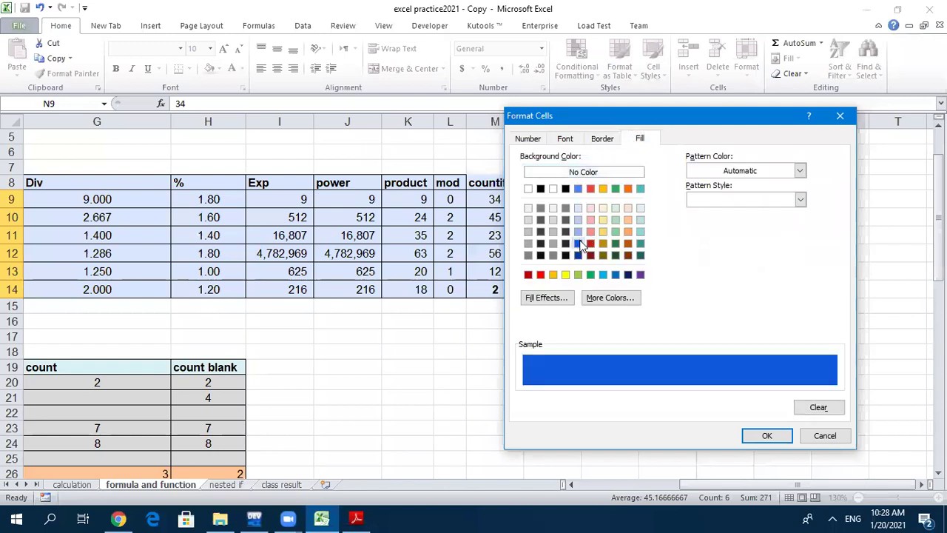
{"action": "left_click", "coordinate": [528, 275]}
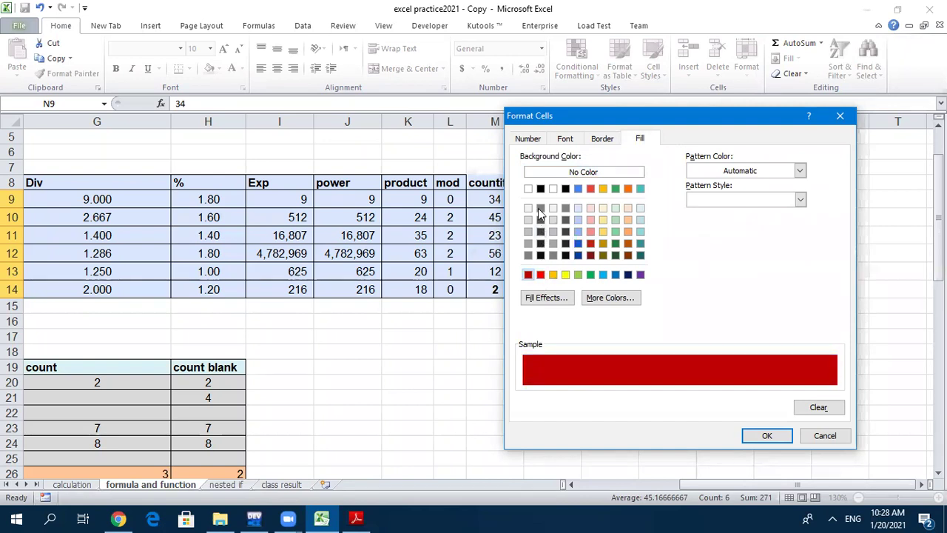
{"action": "left_click", "coordinate": [540, 189]}
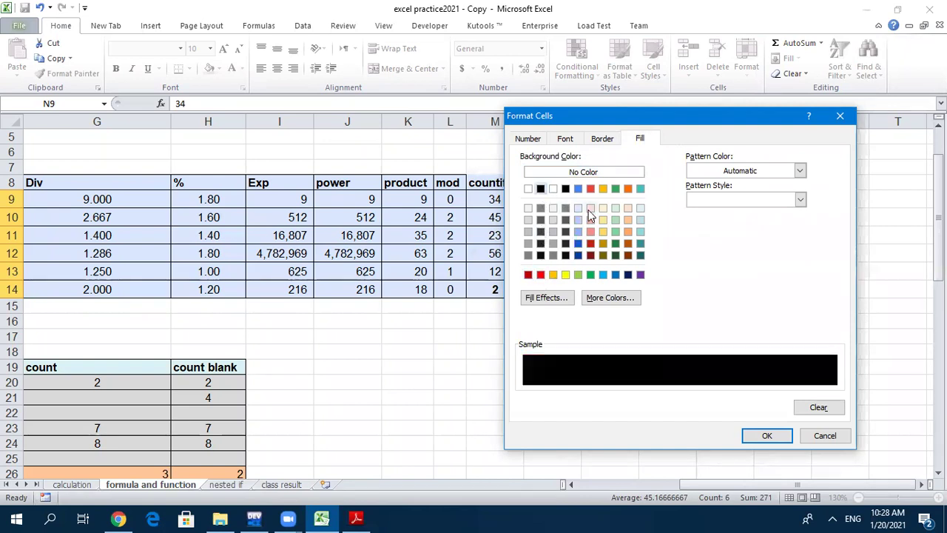
{"action": "left_click", "coordinate": [590, 208]}
{"action": "left_click", "coordinate": [639, 232]}
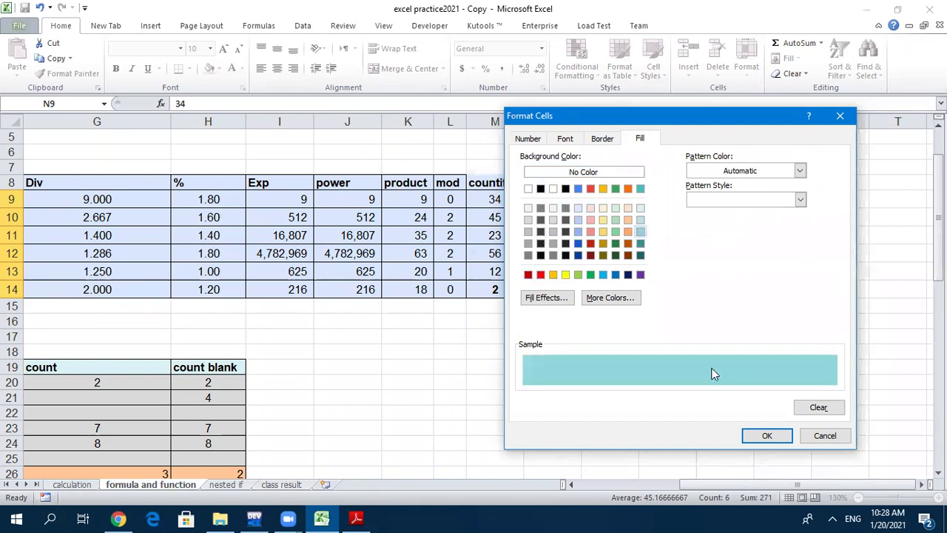
{"action": "left_click", "coordinate": [590, 255]}
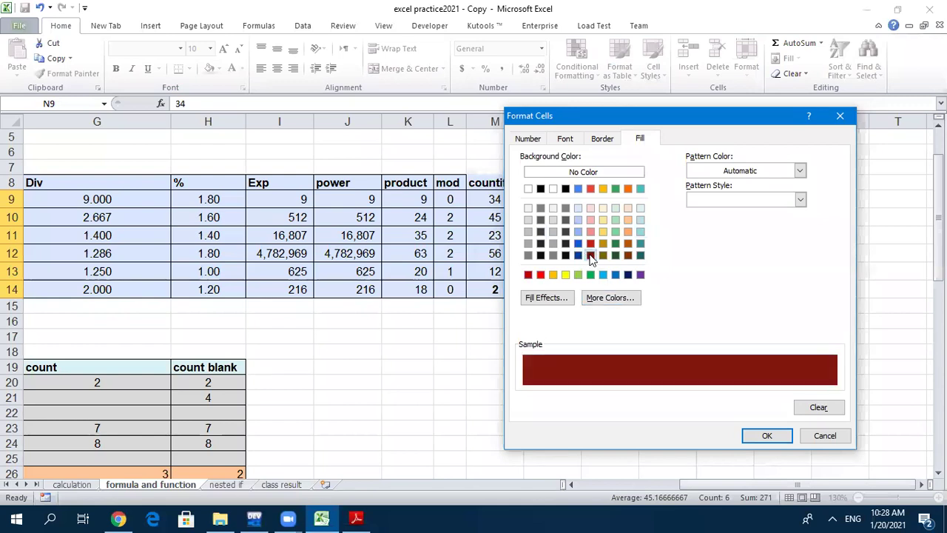
{"action": "left_click", "coordinate": [762, 435]}
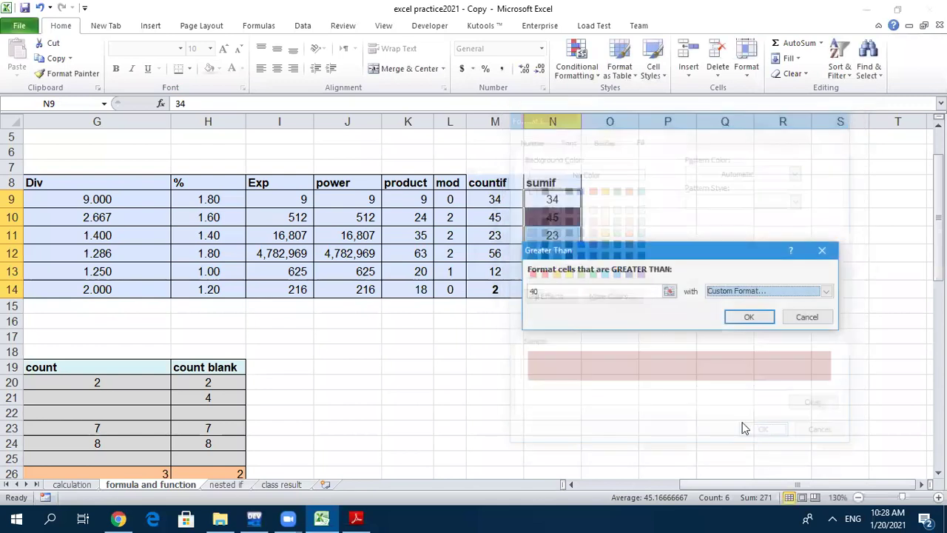
{"action": "left_click", "coordinate": [749, 318]}
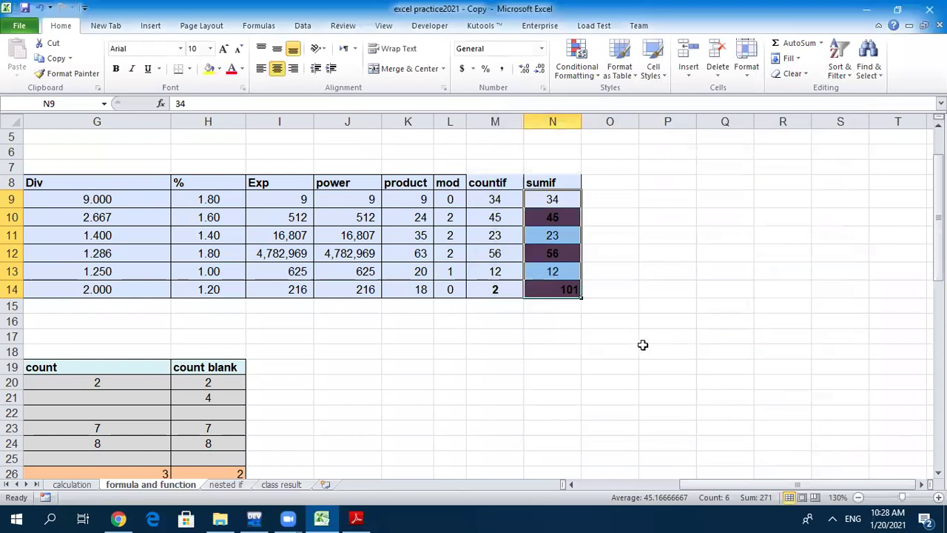
{"action": "left_click", "coordinate": [643, 349]}
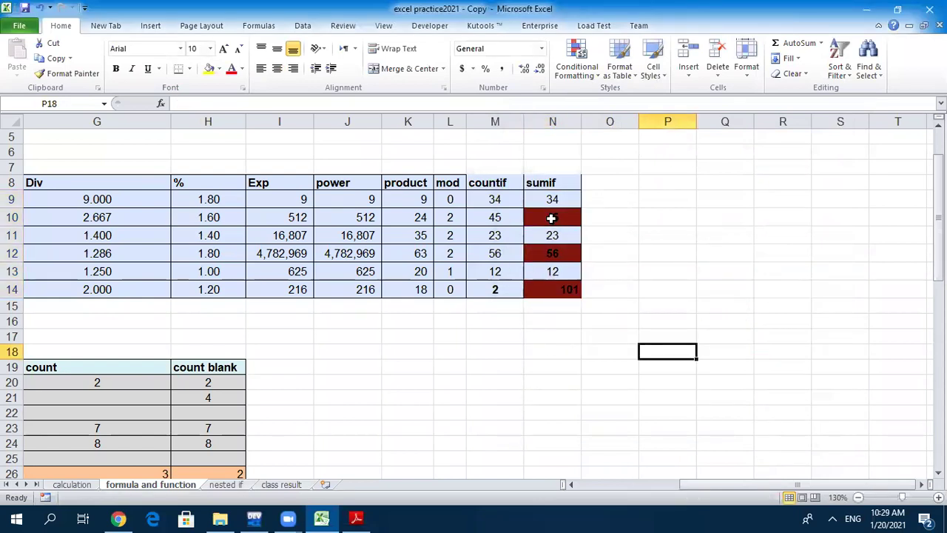
Step: Compare the highlighted sumif cells N10 and N12 with the SUMIF formula in N14
{"action": "left_click_drag", "start_coordinate": [554, 199], "coordinate": [557, 271]}
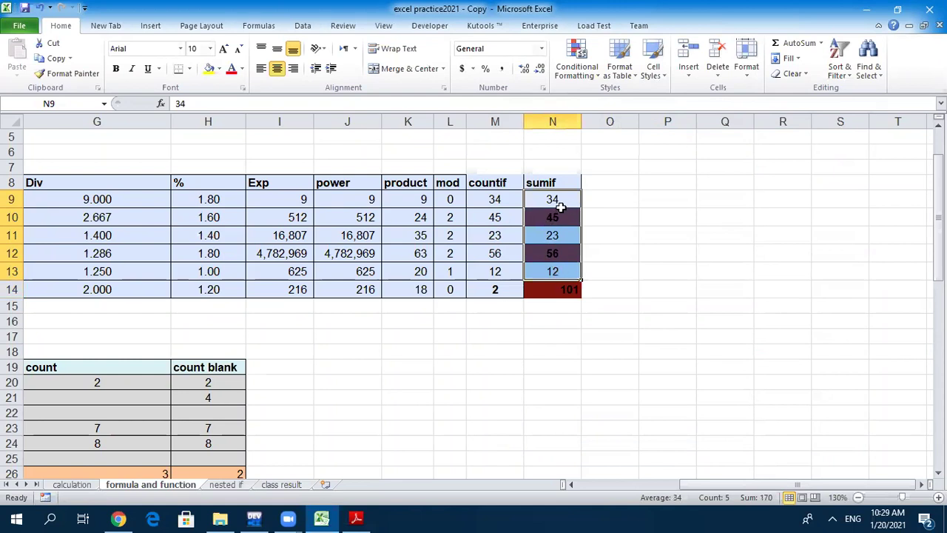
{"action": "left_click", "coordinate": [592, 239]}
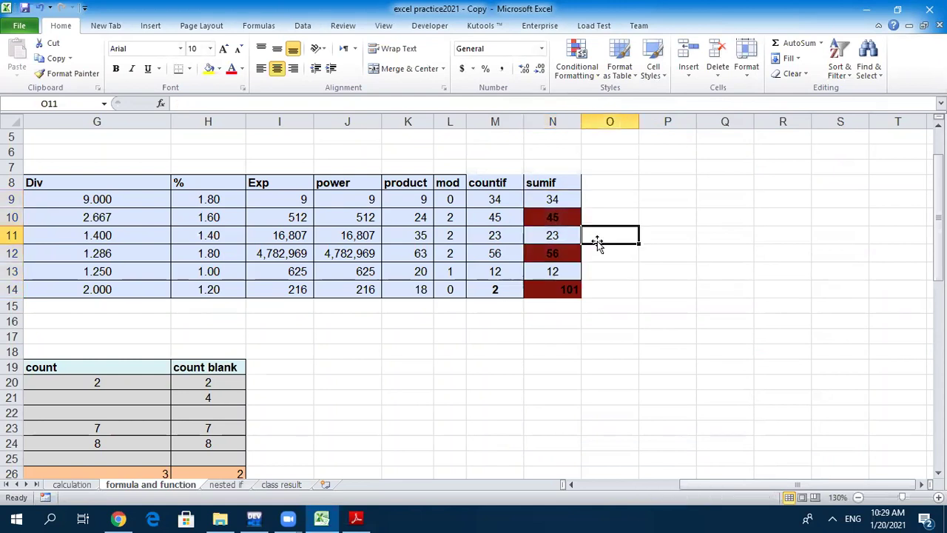
{"action": "left_click", "coordinate": [558, 292]}
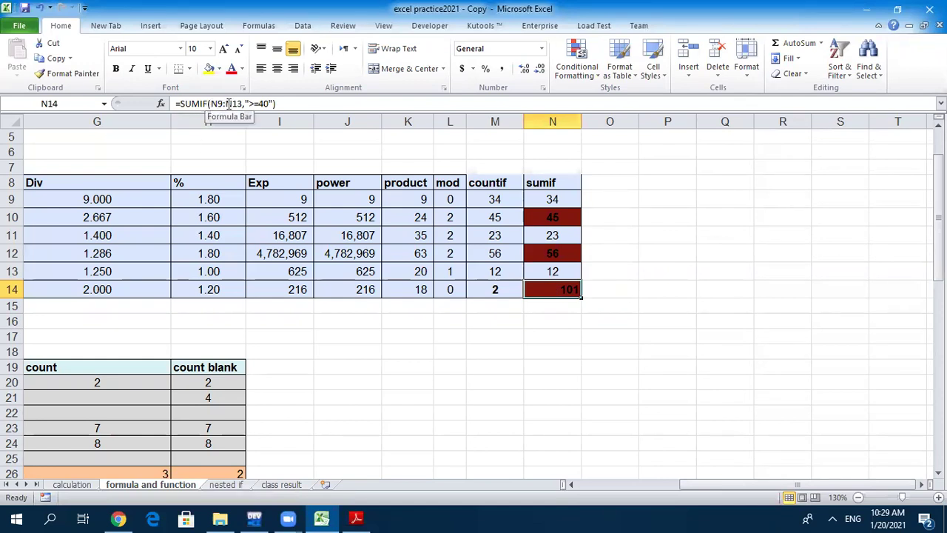
{"action": "left_click", "coordinate": [548, 253]}
{"action": "left_click", "coordinate": [549, 217]}
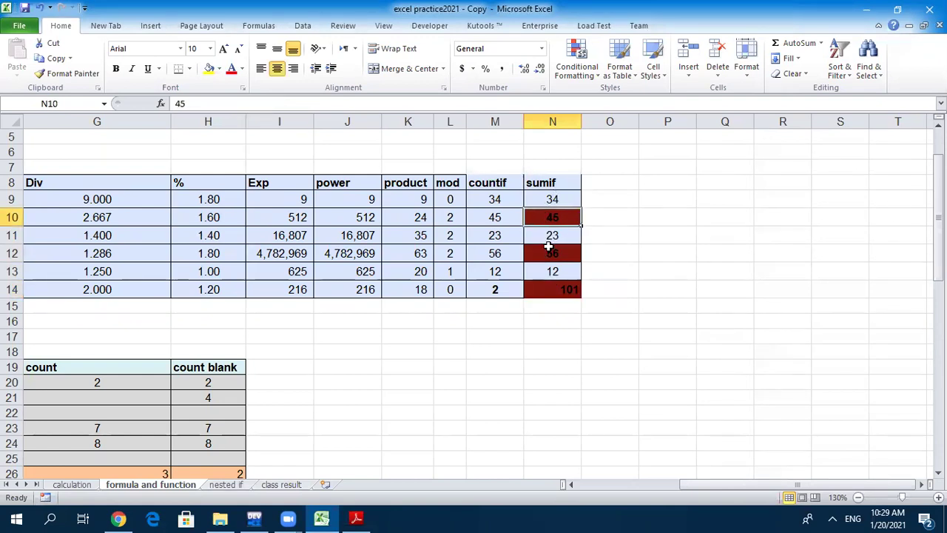
{"action": "left_click", "coordinate": [547, 290]}
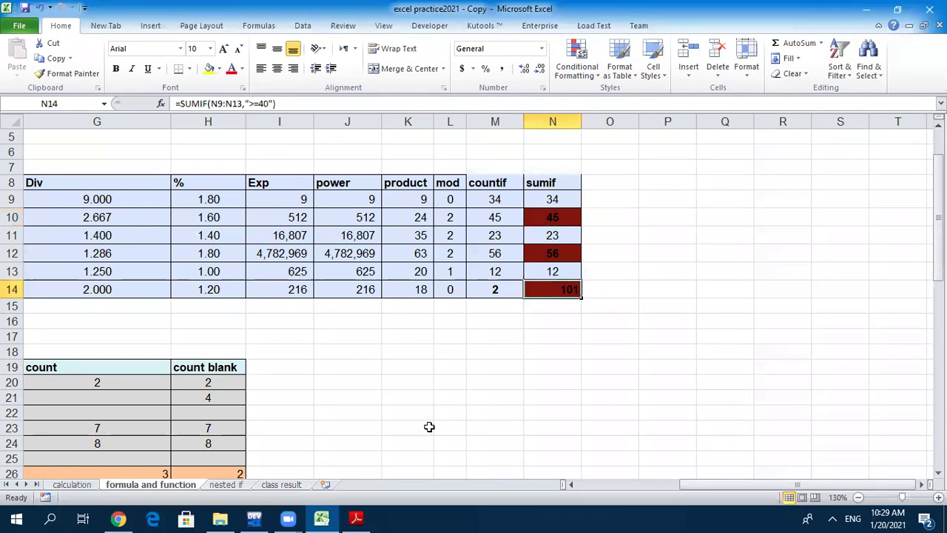
Step: Switch to the lecture PDF in Adobe Reader and review the IF Function page after the Sumif page
{"action": "left_click", "coordinate": [356, 517]}
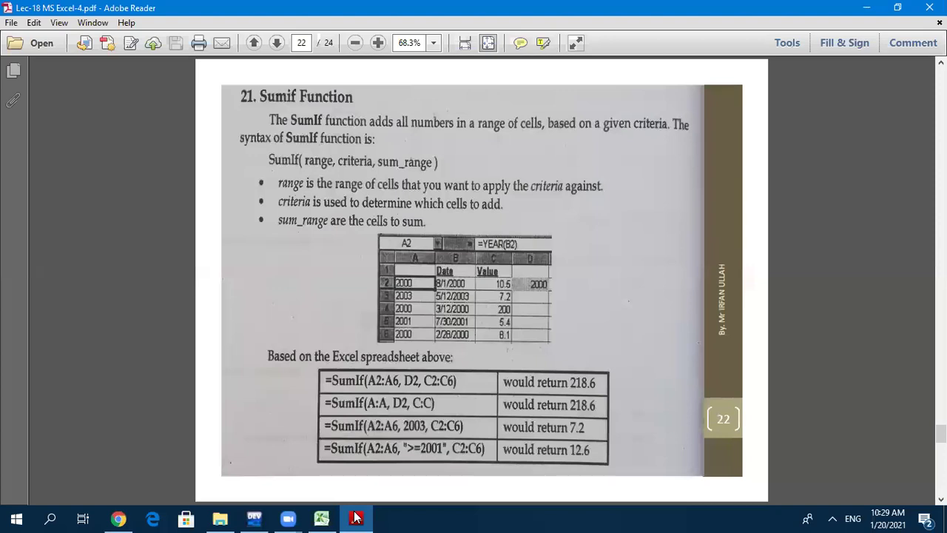
{"action": "key", "text": "Page_Down"}
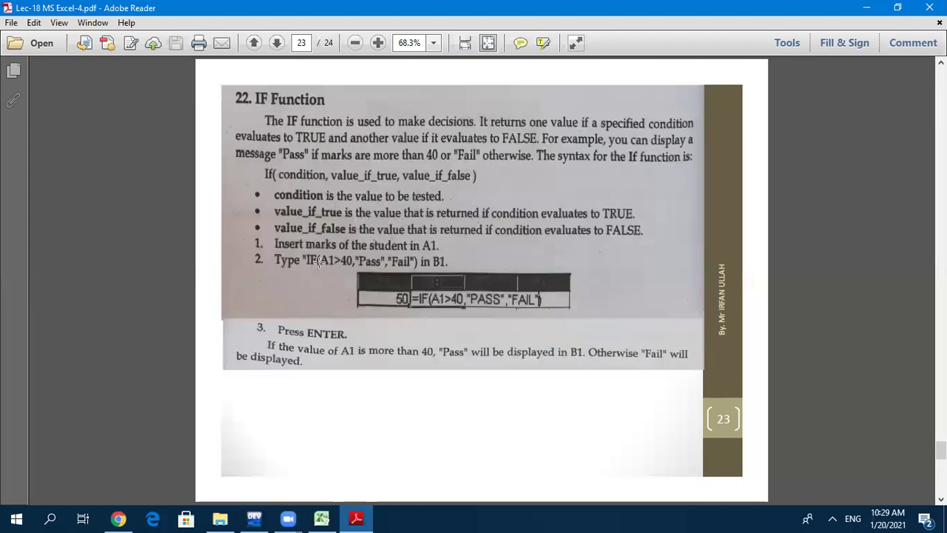
{"action": "left_click_drag", "start_coordinate": [397, 108], "coordinate": [479, 128]}
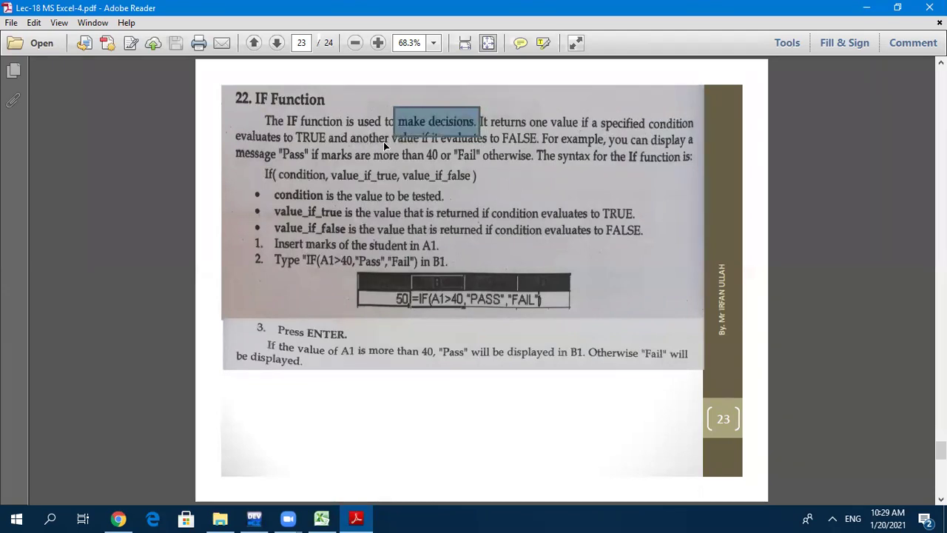
{"action": "left_click", "coordinate": [361, 148]}
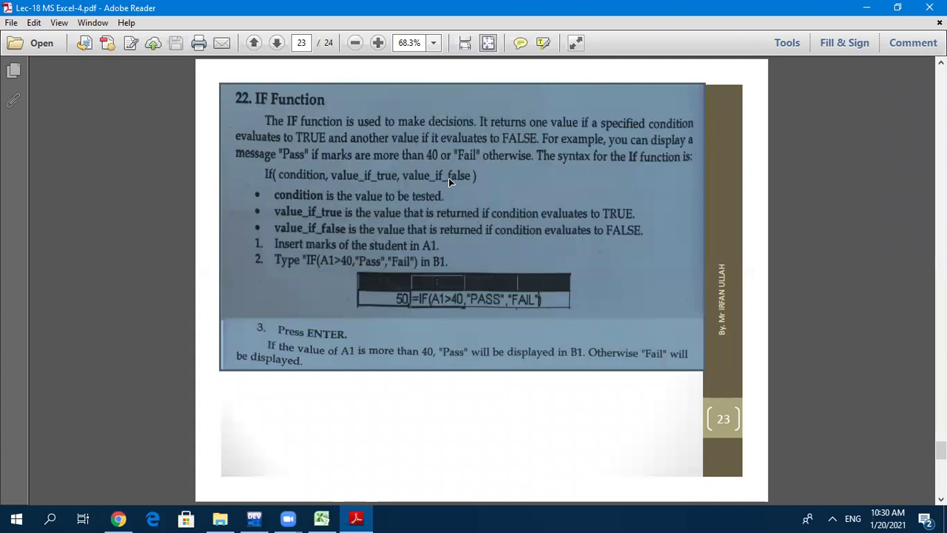
Step: Return to the Excel workbook and enter the headings rono in C47 and Marks in D47 below the date cells
{"action": "left_click", "coordinate": [323, 517]}
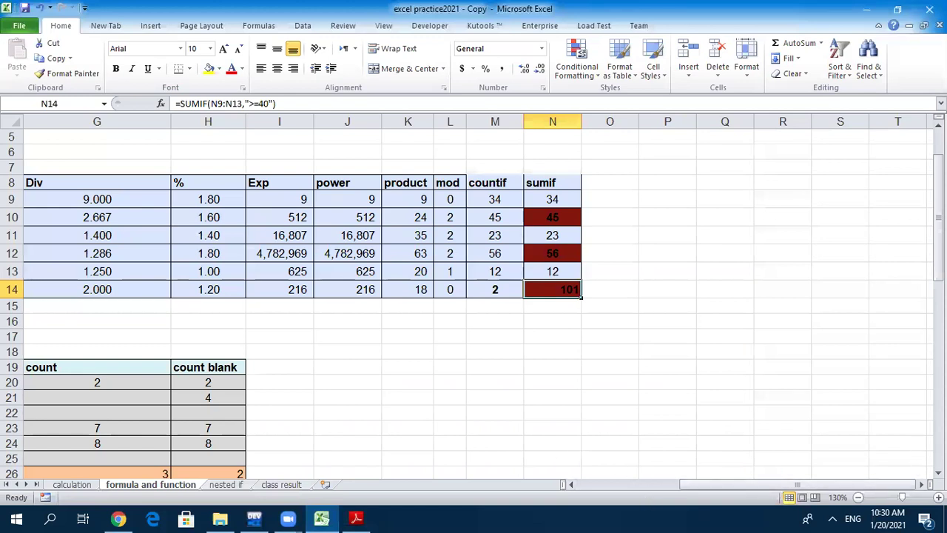
{"action": "scroll", "coordinate": [474, 296], "scroll_direction": "down", "scroll_amount": 3}
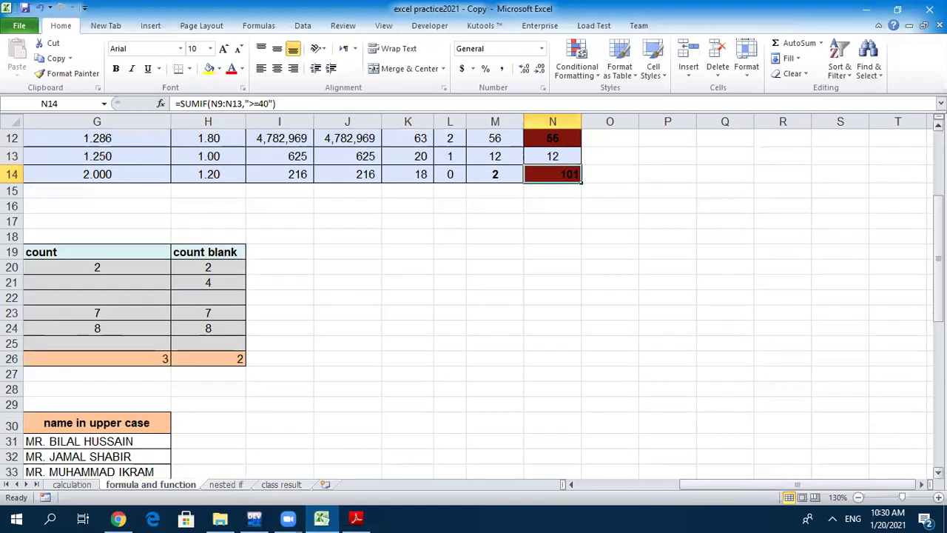
{"action": "scroll", "coordinate": [852, 479], "scroll_direction": "down", "scroll_amount": 6}
{"action": "scroll", "coordinate": [852, 479], "scroll_direction": "down", "scroll_amount": 1}
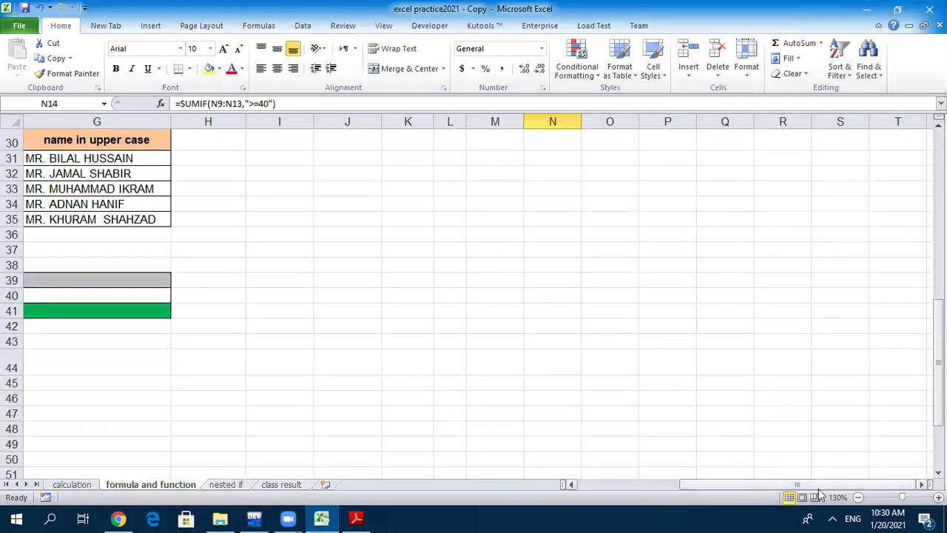
{"action": "left_click_drag", "start_coordinate": [845, 486], "coordinate": [739, 491]}
{"action": "scroll", "coordinate": [473, 296], "scroll_direction": "left", "scroll_amount": 2}
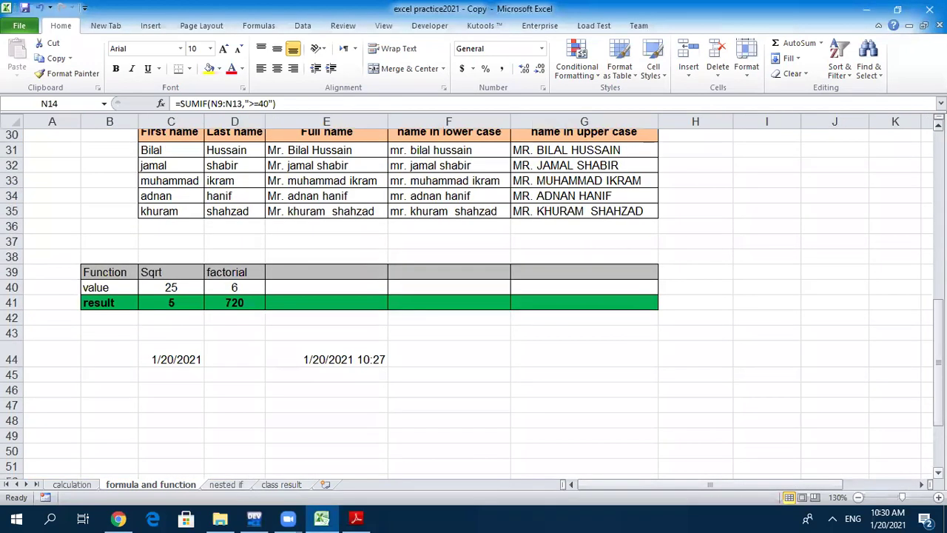
{"action": "scroll", "coordinate": [180, 298], "scroll_direction": "down", "scroll_amount": 2}
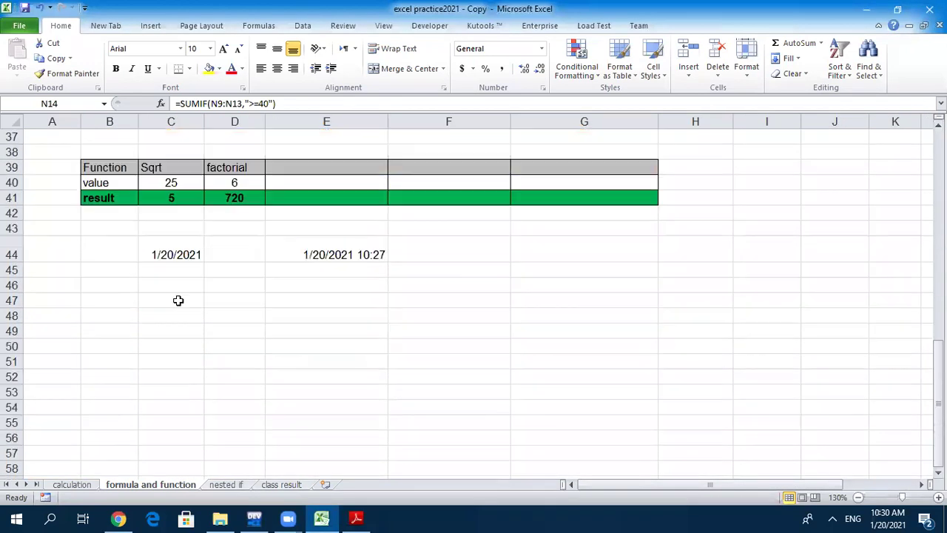
{"action": "left_click", "coordinate": [179, 300]}
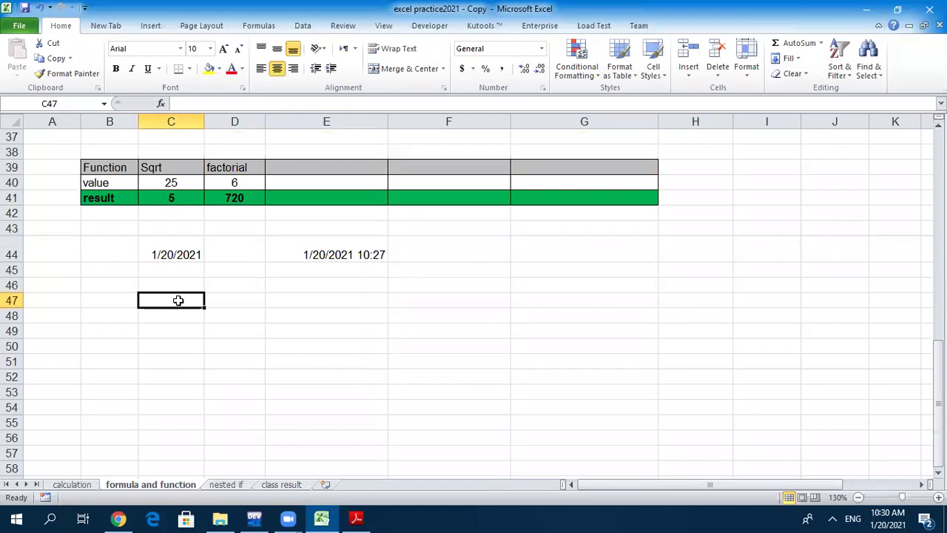
{"action": "type", "text": "ron"}
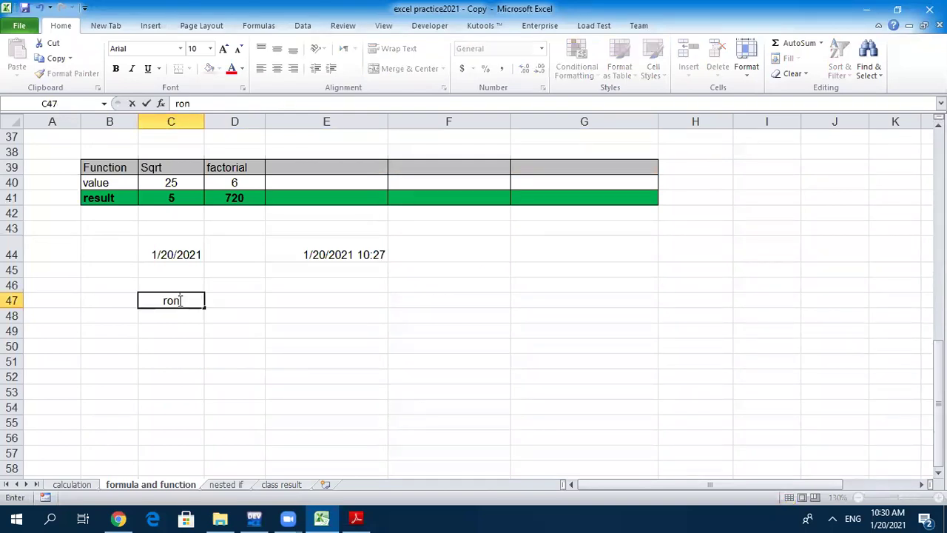
{"action": "type", "text": "o"}
{"action": "key", "text": "Tab"}
{"action": "type", "text": "Marks"}
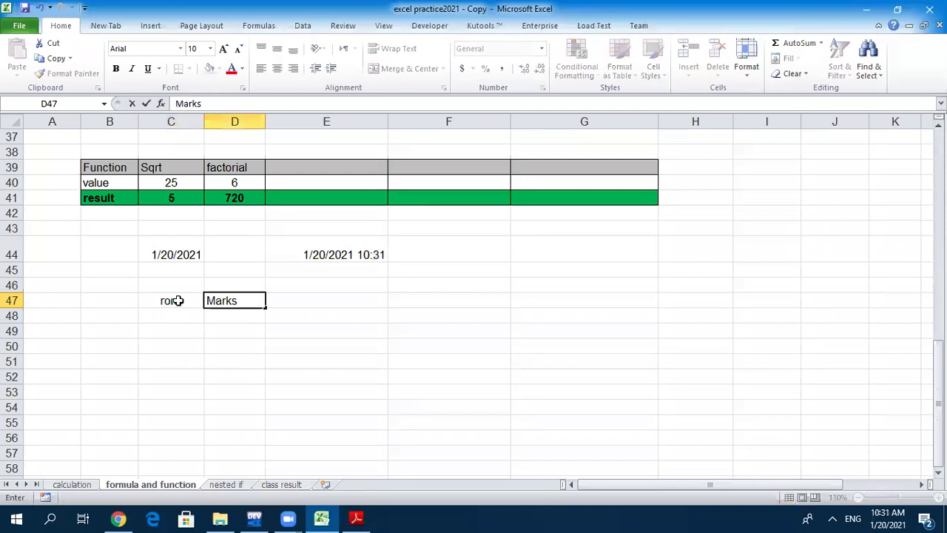
Step: Apply all borders to the table range C47:E54 and enter the heading Status in E47
{"action": "left_click_drag", "start_coordinate": [177, 300], "coordinate": [290, 406]}
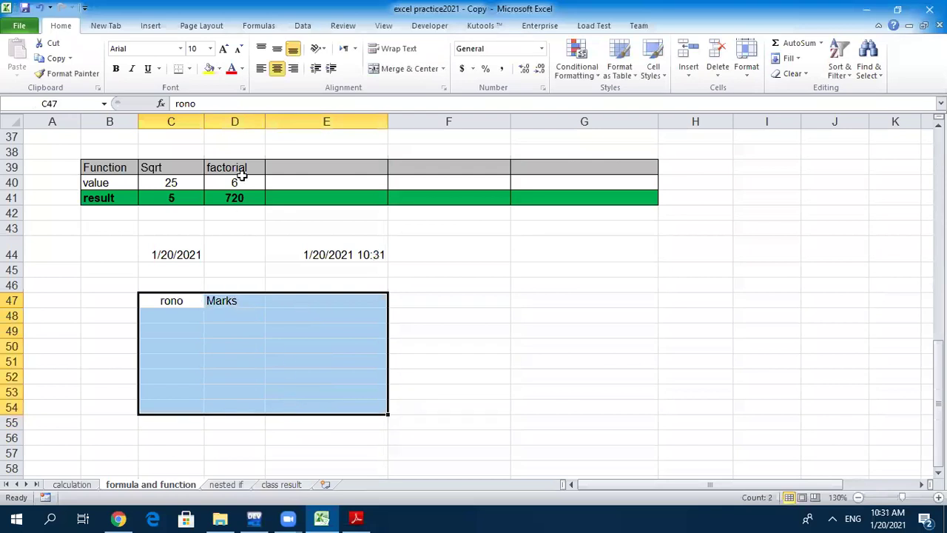
{"action": "left_click", "coordinate": [190, 70]}
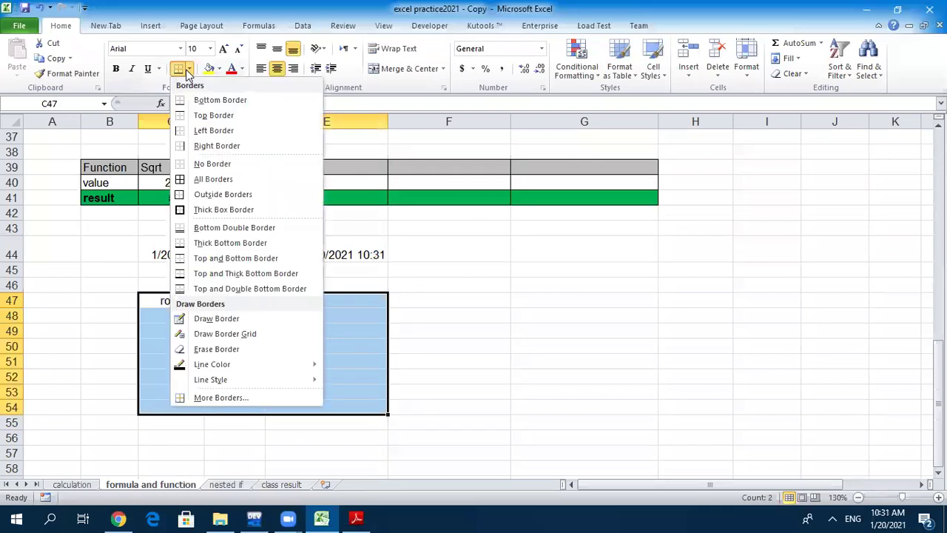
{"action": "left_click", "coordinate": [193, 178]}
{"action": "left_click", "coordinate": [292, 301]}
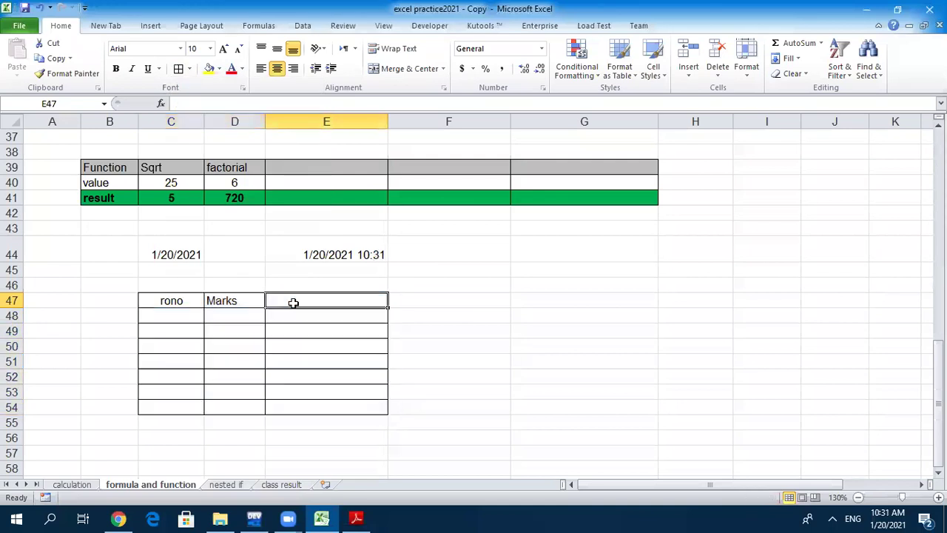
{"action": "type", "text": "Status"}
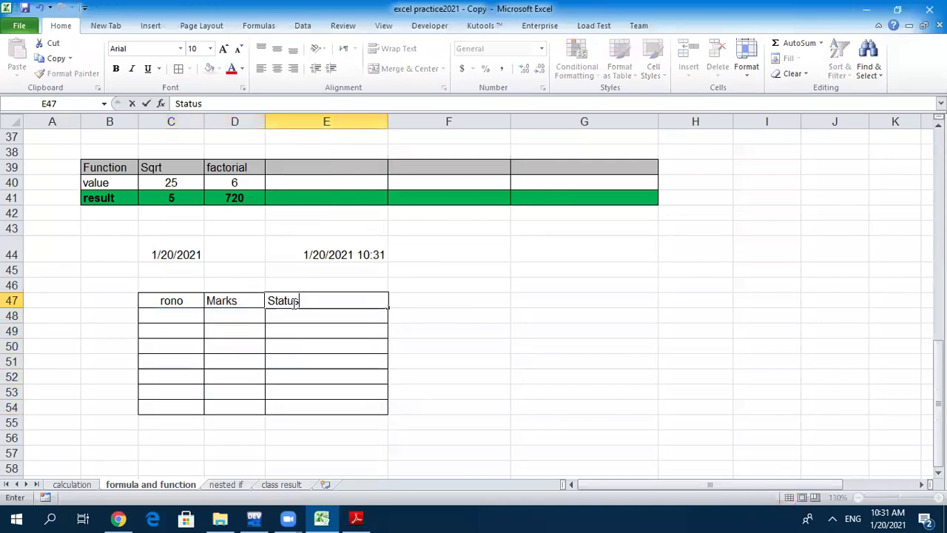
{"action": "left_click", "coordinate": [282, 332]}
Step: Enter 301 in C48 and fill the rono column down to C54 as a series ending at 307
{"action": "left_click", "coordinate": [184, 316]}
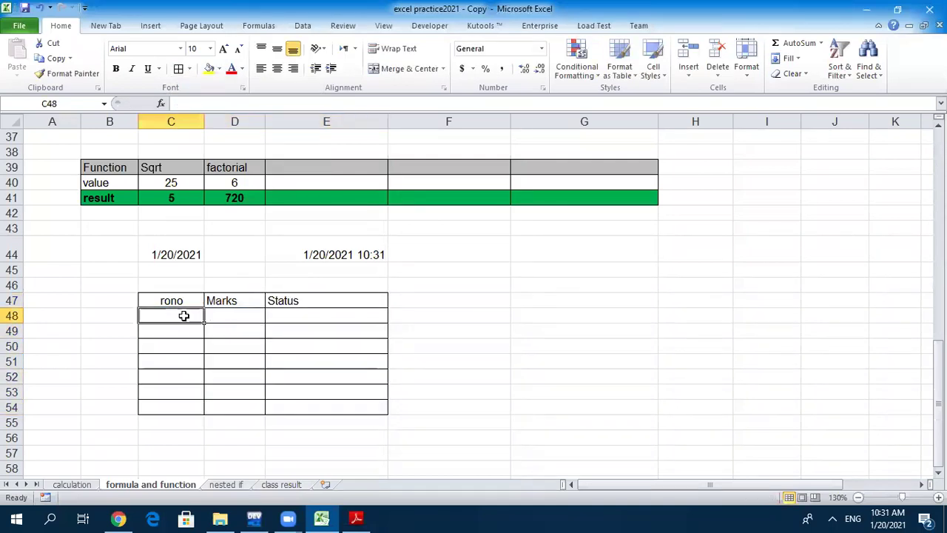
{"action": "type", "text": "20"}
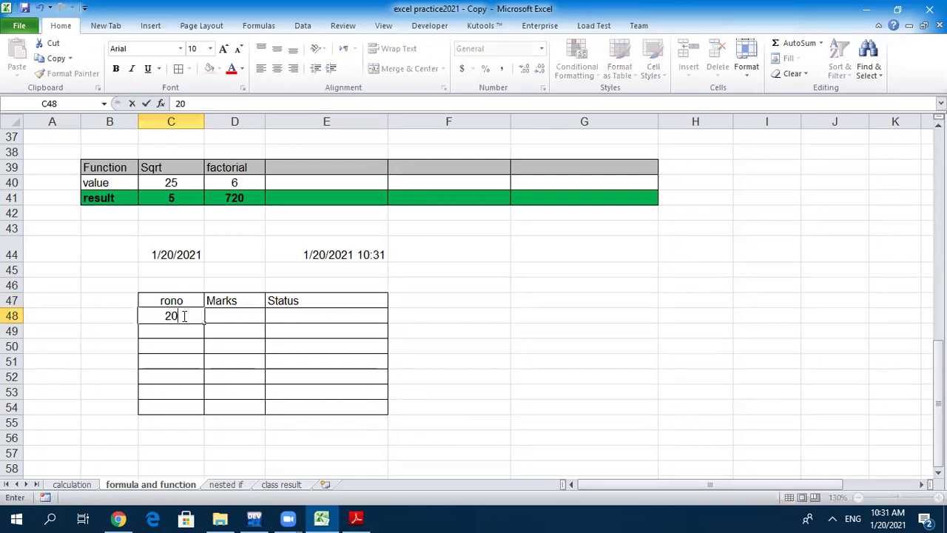
{"action": "key", "text": "BackSpace"}
{"action": "key", "text": "BackSpace"}
{"action": "type", "text": "301"}
{"action": "key", "text": "Return"}
{"action": "left_click", "coordinate": [184, 316]}
{"action": "left_click_drag", "start_coordinate": [203, 321], "coordinate": [209, 412]}
{"action": "left_click", "coordinate": [225, 425]}
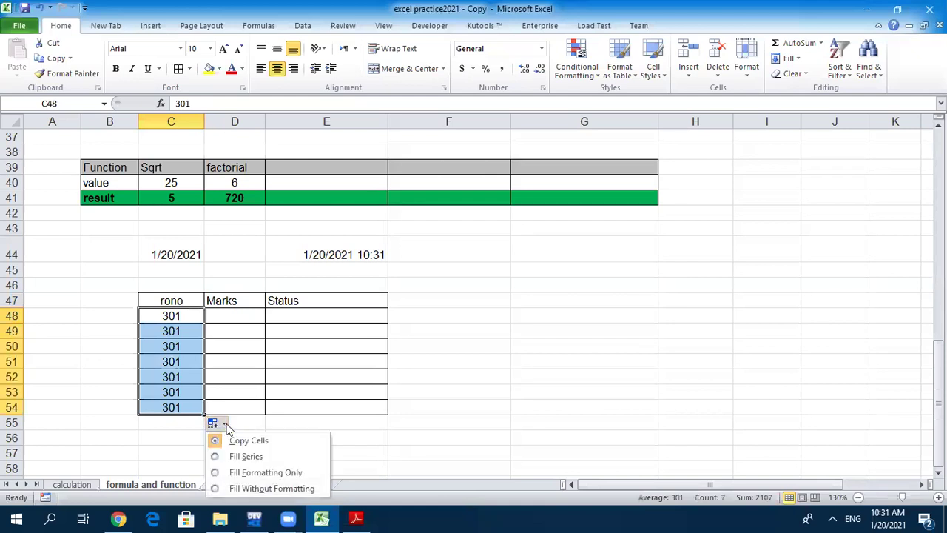
{"action": "left_click", "coordinate": [252, 453]}
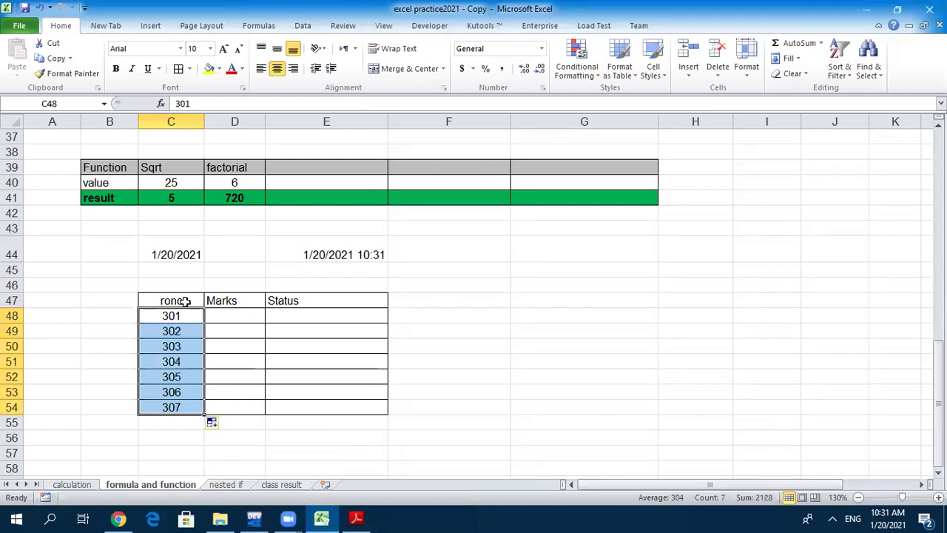
Step: Make the headings in C47:E47 bold and give them a dark grey fill
{"action": "left_click_drag", "start_coordinate": [185, 298], "coordinate": [316, 293]}
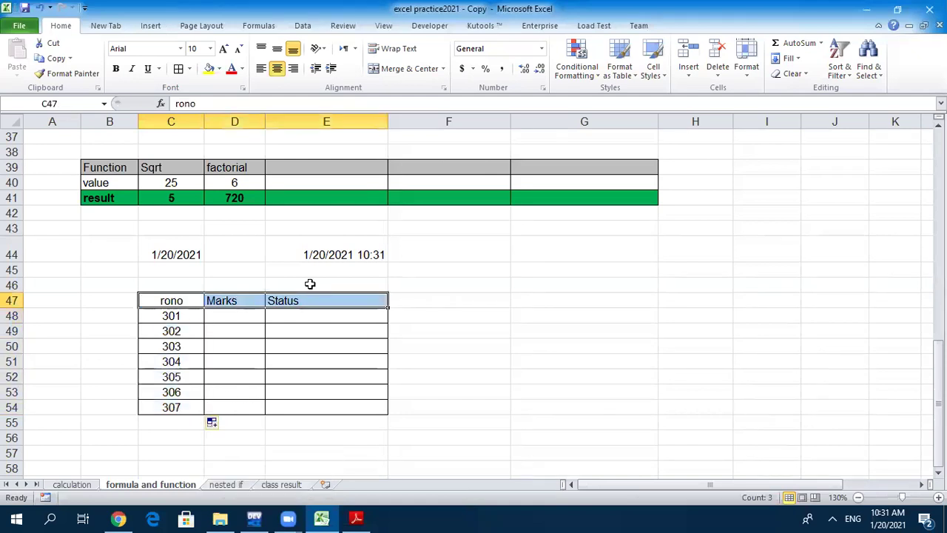
{"action": "left_click", "coordinate": [115, 69]}
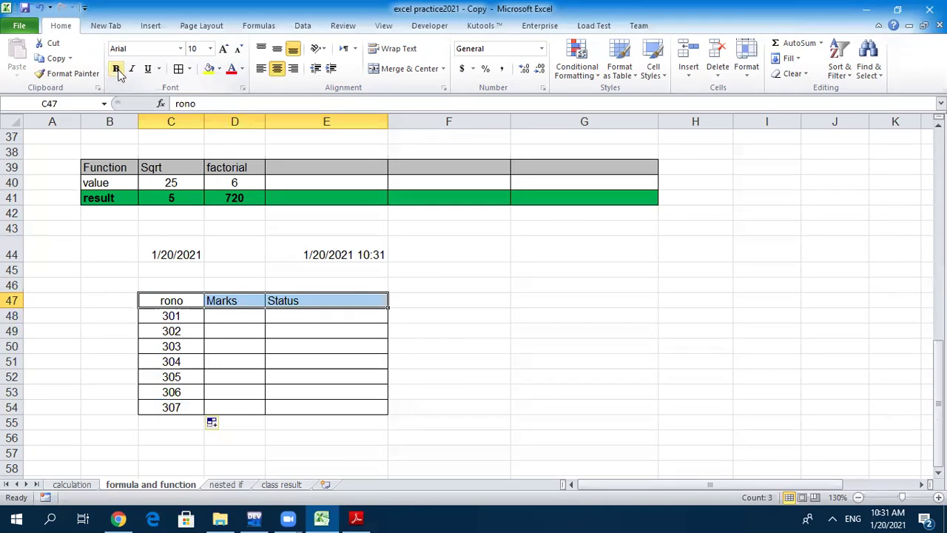
{"action": "left_click", "coordinate": [219, 68]}
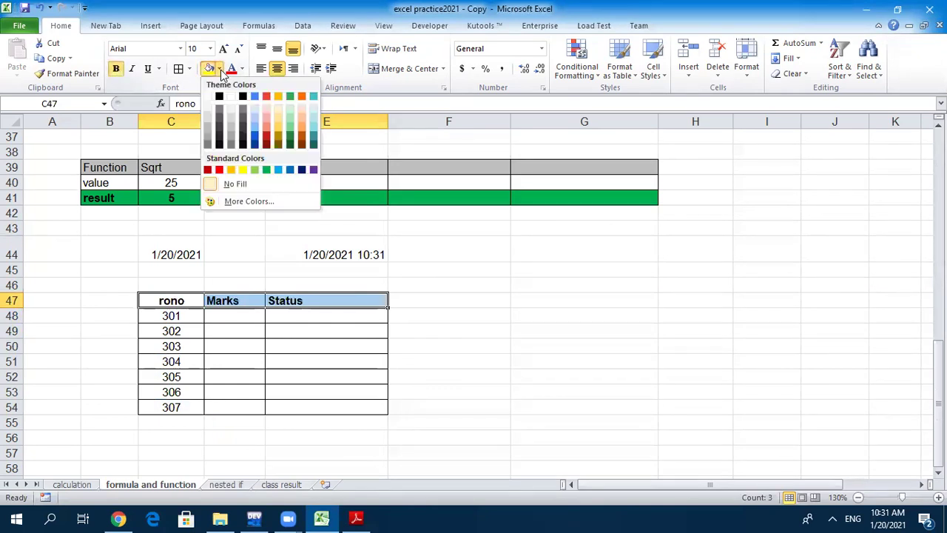
{"action": "left_click", "coordinate": [220, 124]}
Step: Make the roll numbers in C48:C54 bold
{"action": "left_click", "coordinate": [184, 319]}
{"action": "left_click_drag", "start_coordinate": [184, 319], "coordinate": [155, 404]}
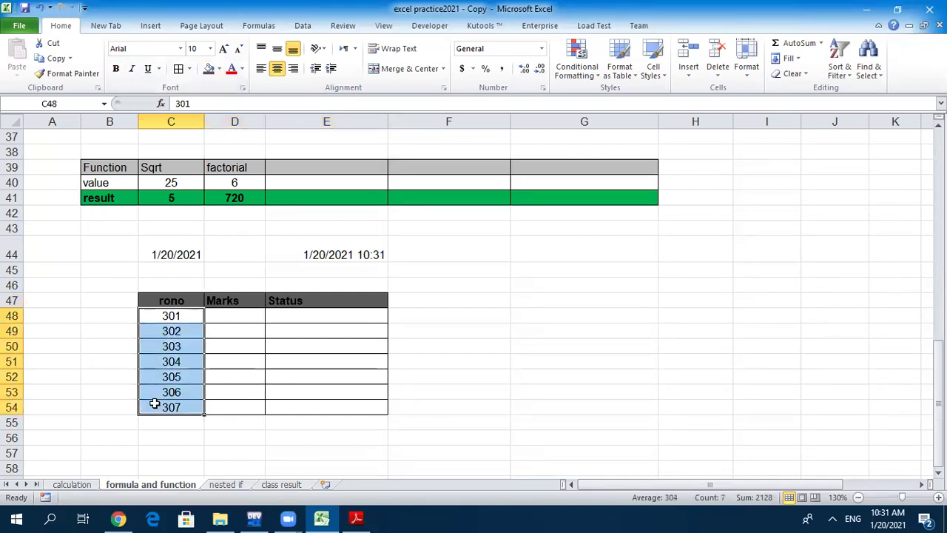
{"action": "key", "text": "ctrl+b"}
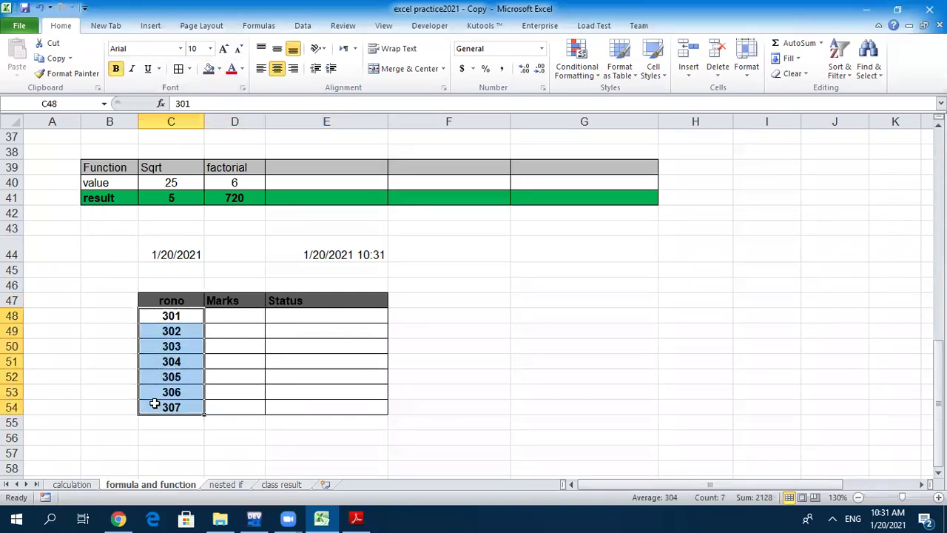
Step: Enter the marks 34, 50, 45 and 60 in D48:D51 for roll numbers 301 to 304
{"action": "left_click", "coordinate": [236, 319]}
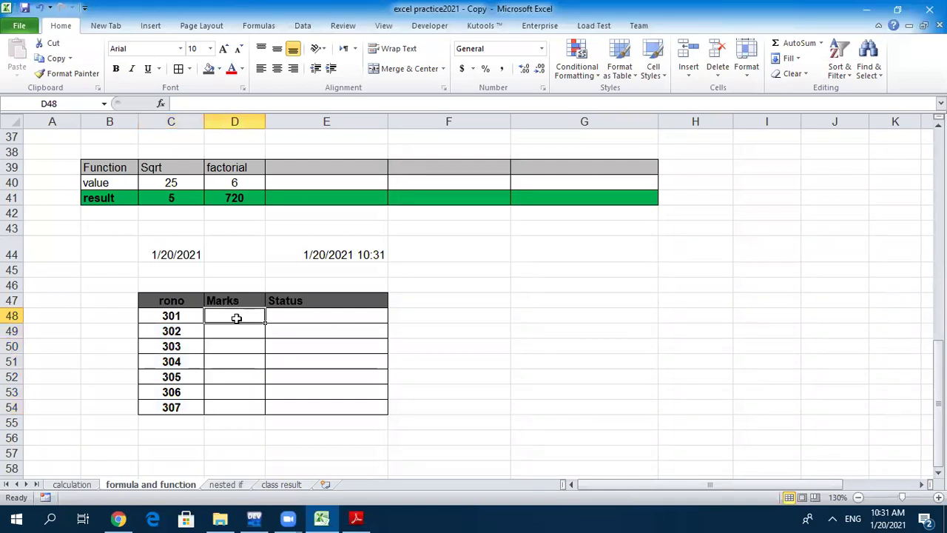
{"action": "type", "text": "34"}
{"action": "key", "text": "Return"}
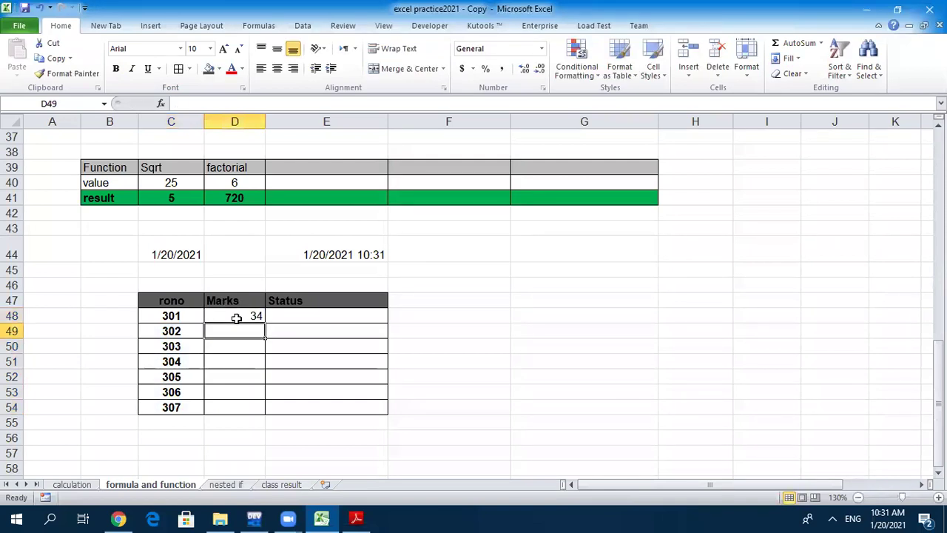
{"action": "type", "text": "2"}
{"action": "key", "text": "BackSpace"}
{"action": "type", "text": "50"}
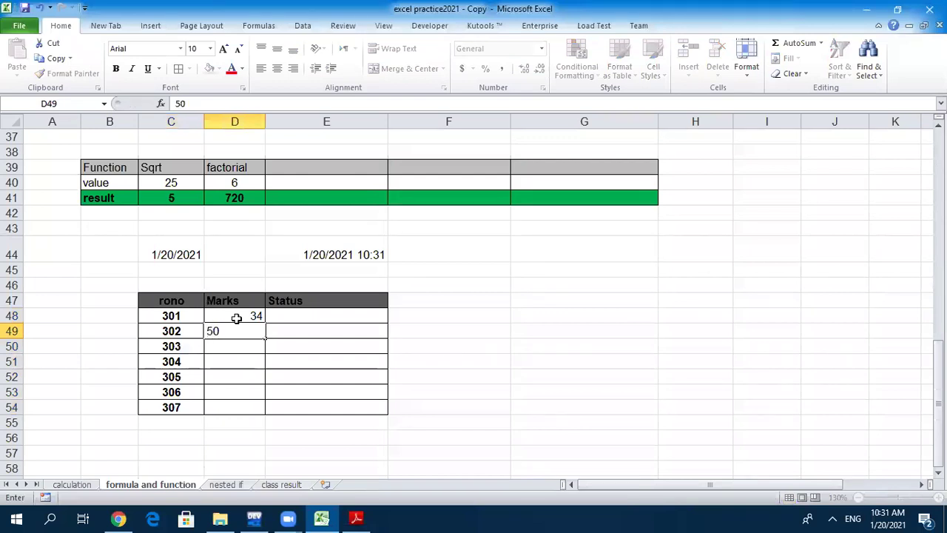
{"action": "key", "text": "Return"}
{"action": "type", "text": "45"}
{"action": "key", "text": "Return"}
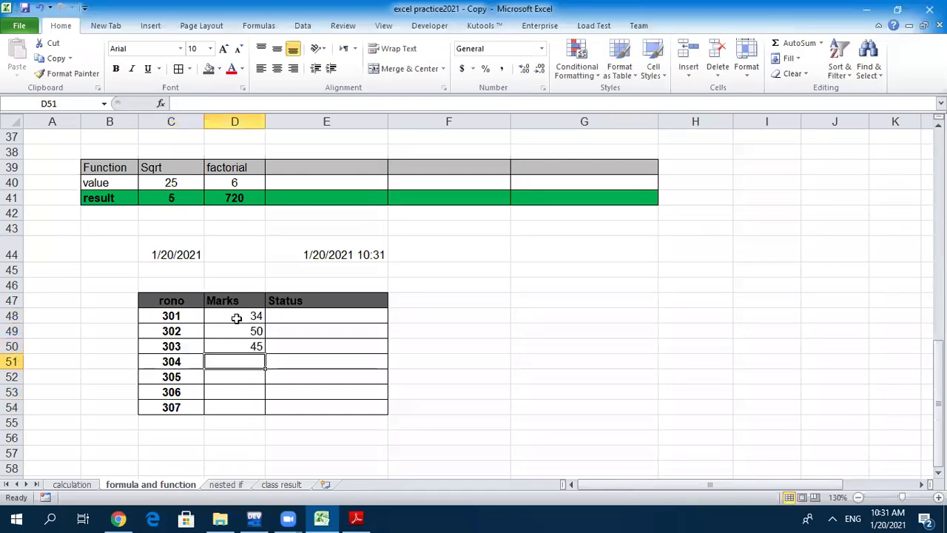
{"action": "type", "text": "60"}
{"action": "key", "text": "Return"}
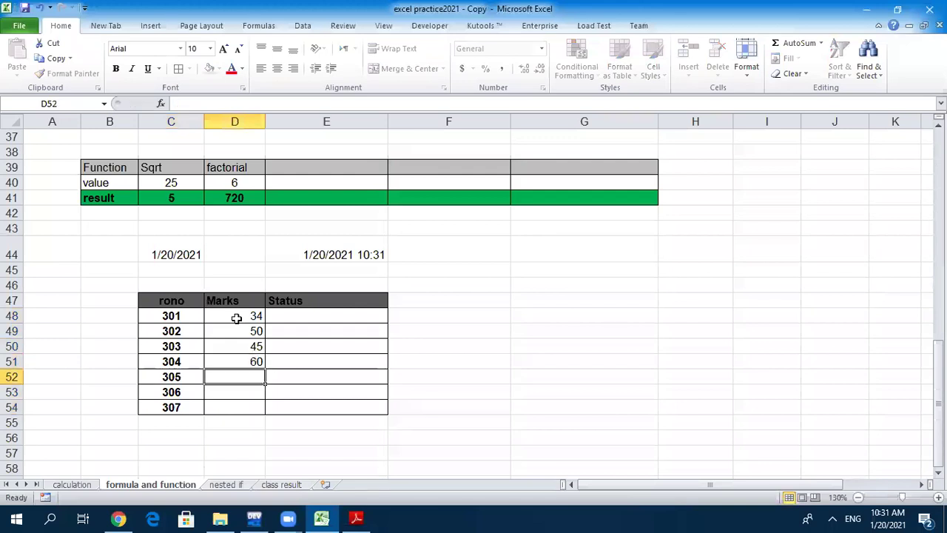
Step: Enter the marks 23, 49 and 12 in D52:D54 for roll numbers 305 to 307
{"action": "type", "text": "23"}
{"action": "key", "text": "Return"}
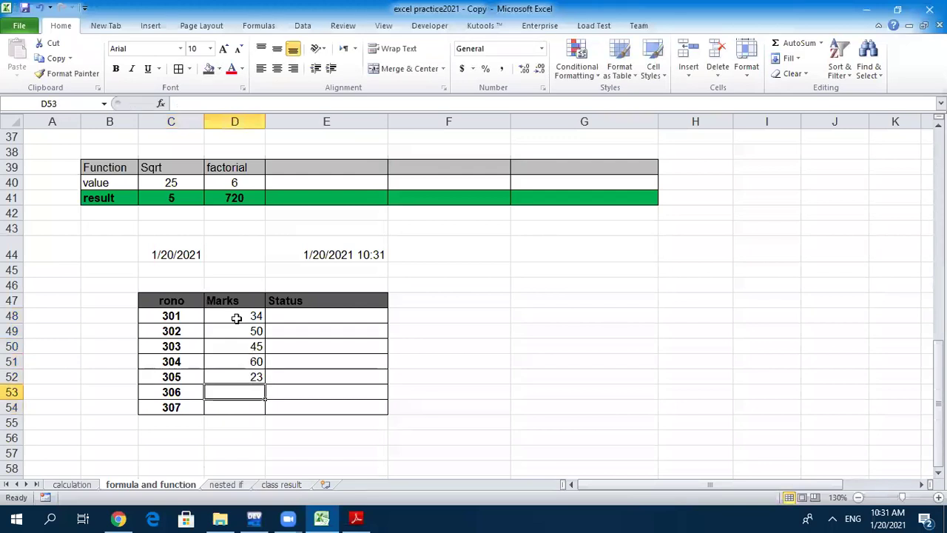
{"action": "type", "text": "4"}
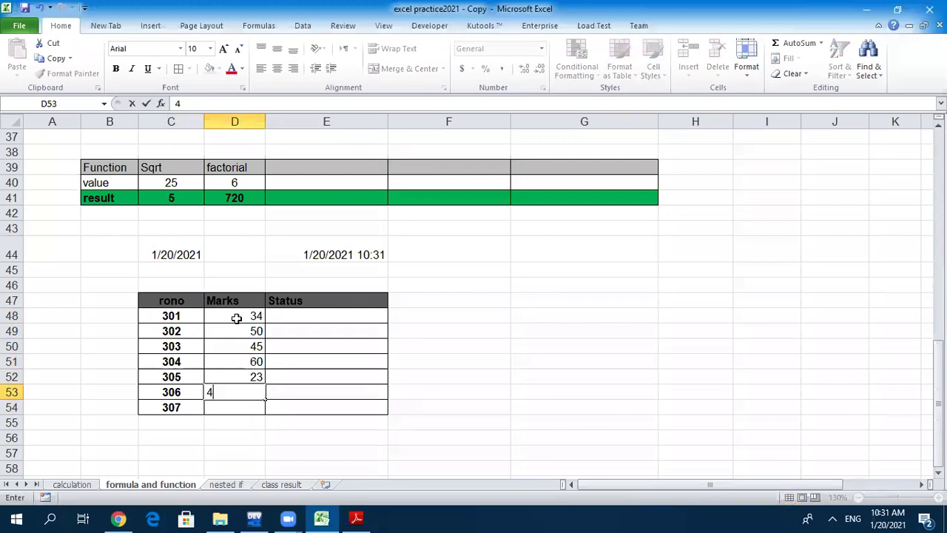
{"action": "type", "text": "9"}
{"action": "key", "text": "Return"}
{"action": "type", "text": "12"}
{"action": "key", "text": "Tab"}
{"action": "key", "text": "Up"}
{"action": "key", "text": "Up"}
{"action": "key", "text": "Up"}
{"action": "key", "text": "Up"}
{"action": "key", "text": "Up"}
{"action": "key", "text": "Up"}
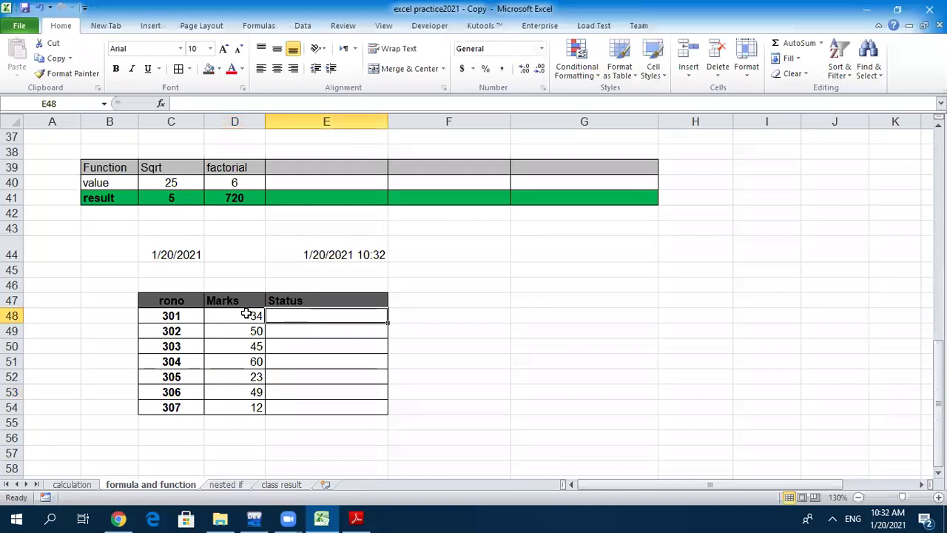
Step: Center the marks in D48:D54 horizontally
{"action": "left_click_drag", "start_coordinate": [247, 316], "coordinate": [254, 407]}
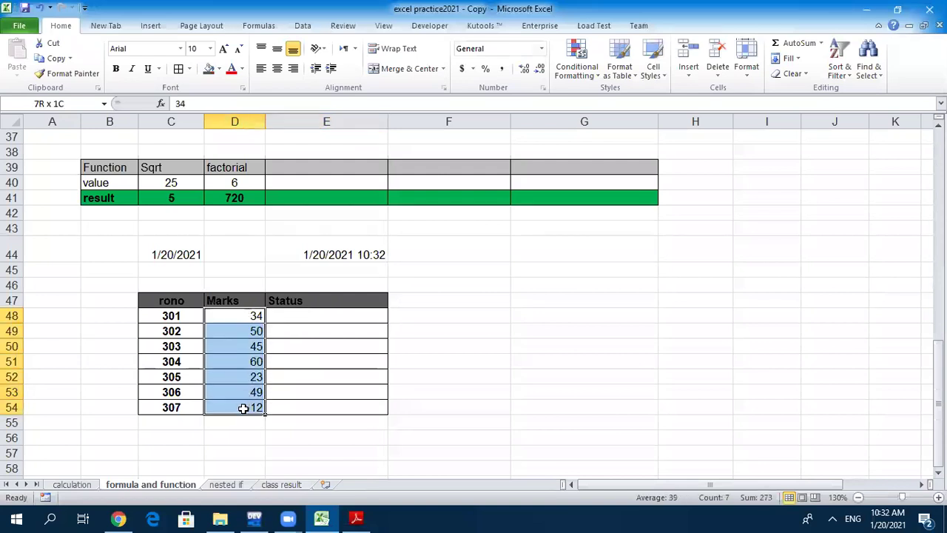
{"action": "left_click", "coordinate": [277, 69]}
{"action": "left_click", "coordinate": [249, 315]}
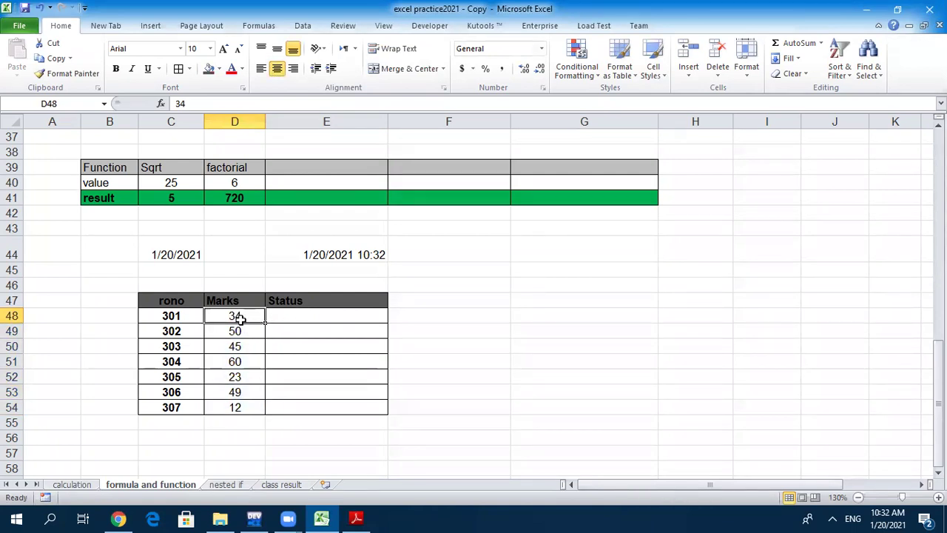
Step: Enter an IF formula in Status cell E48 with the logical test D48>=40 and empty quotes for the true value
{"action": "left_click", "coordinate": [278, 315]}
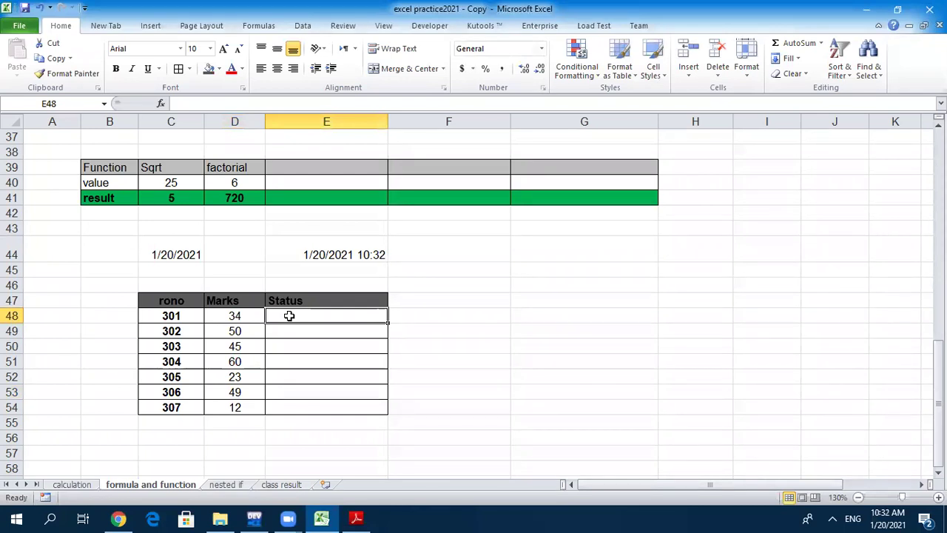
{"action": "type", "text": "="}
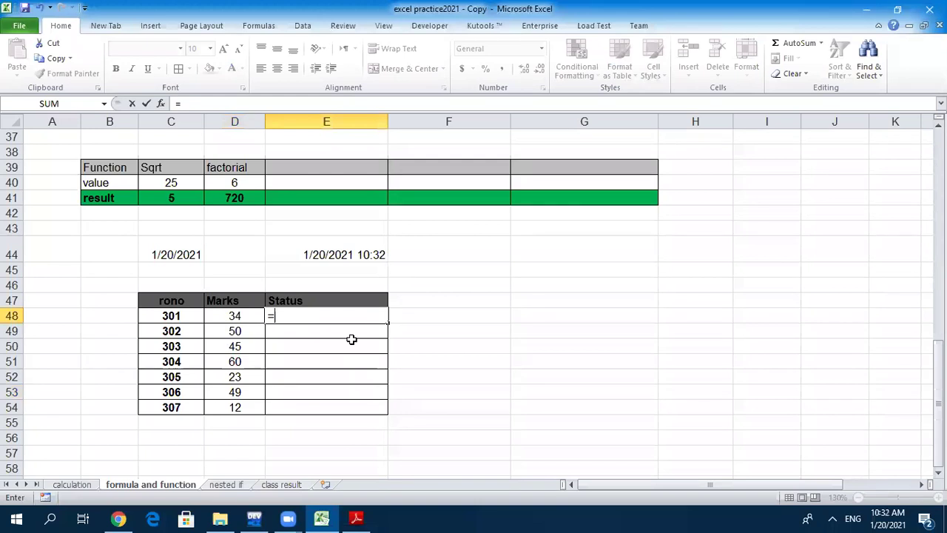
{"action": "type", "text": "if"}
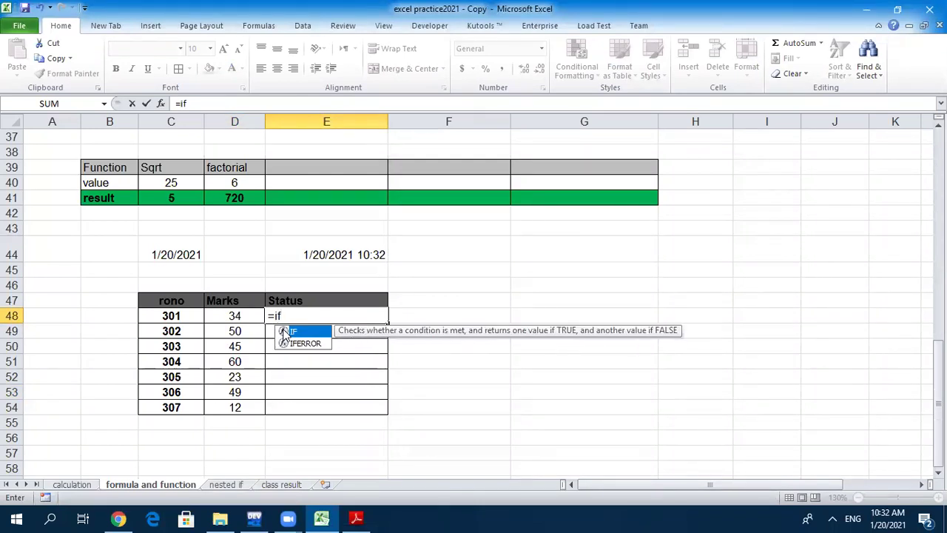
{"action": "type", "text": "("}
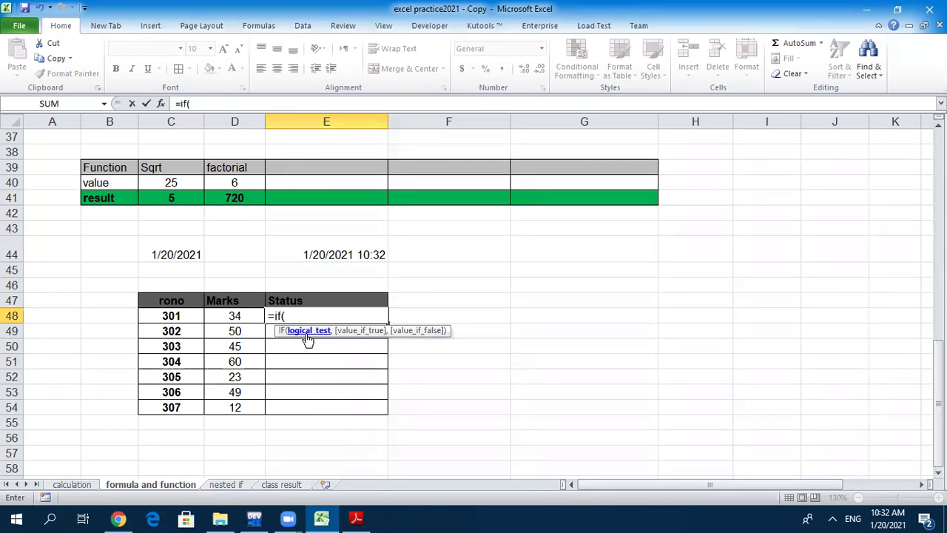
{"action": "left_click", "coordinate": [235, 316]}
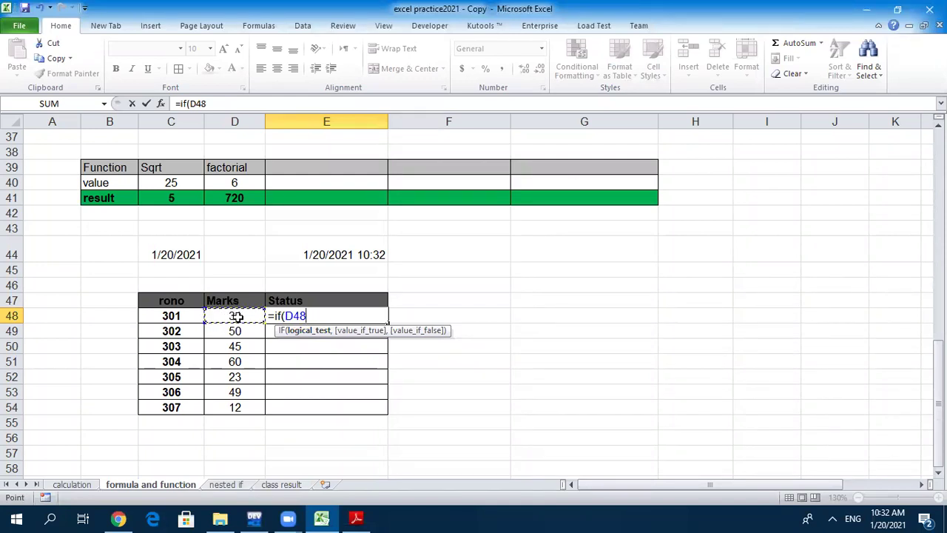
{"action": "type", "text": ">=40,"}
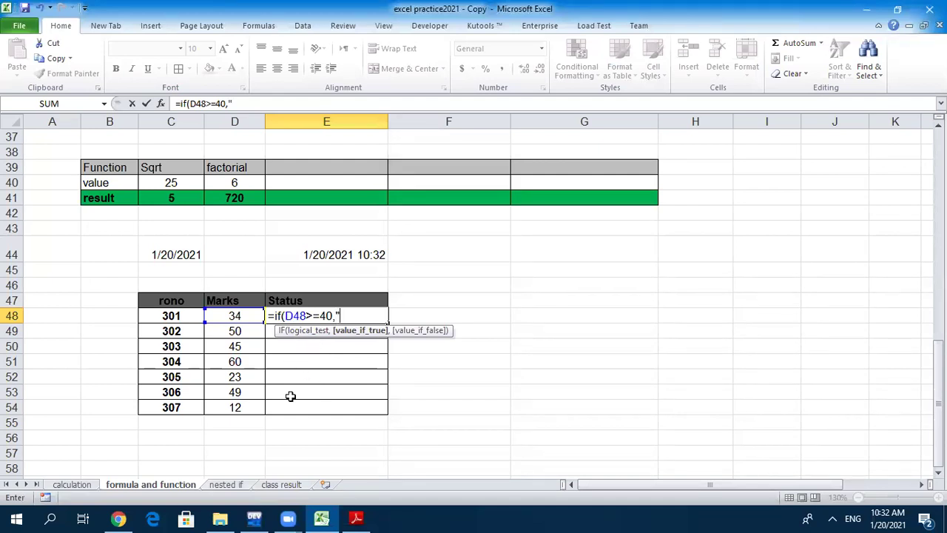
{"action": "key", "text": "Left"}
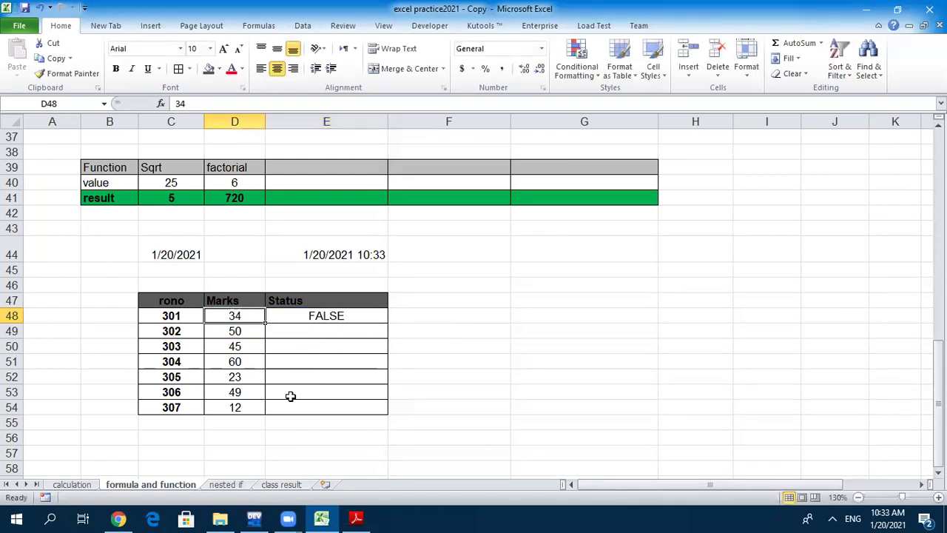
Step: Complete the IF formula in E48 so it returns "PASS" when the test is true and "FAIL" when it is false
{"action": "double_click", "coordinate": [313, 312]}
{"action": "left_click", "coordinate": [344, 315]}
{"action": "type", "text": "PASS"}
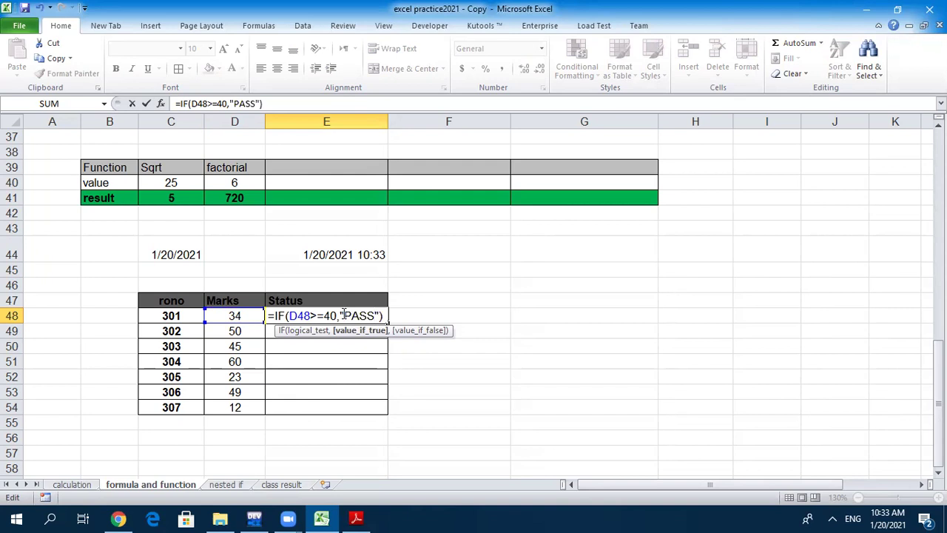
{"action": "left_click", "coordinate": [379, 316]}
{"action": "type", "text": ","}
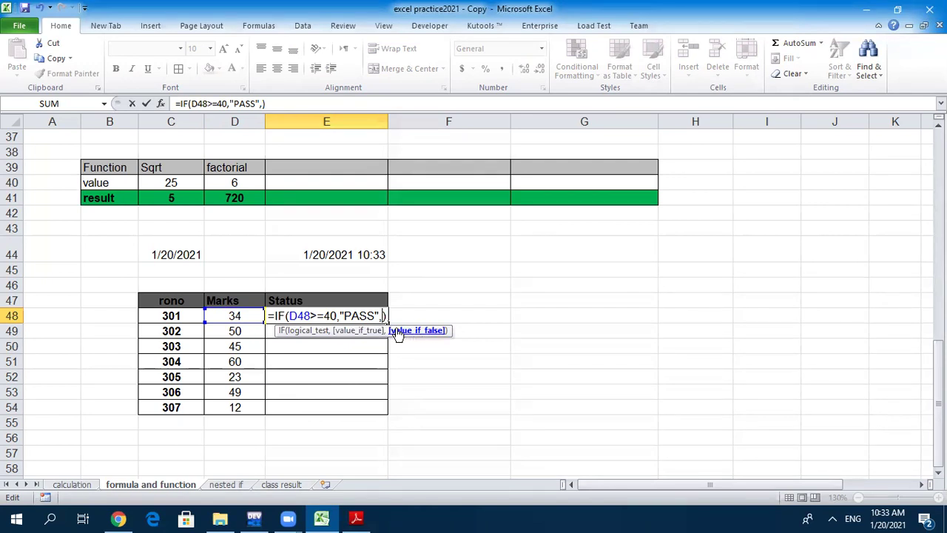
{"action": "type", "text": "\"FAIL\""}
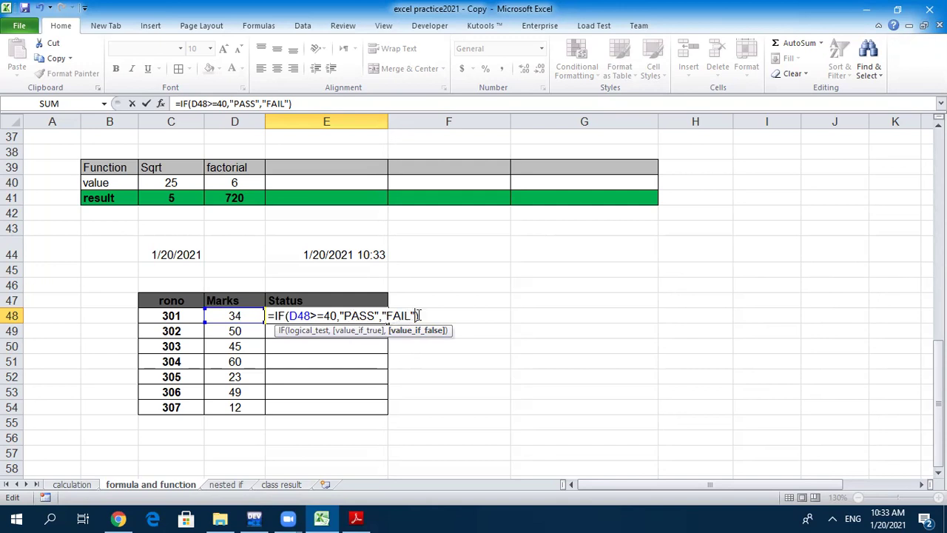
{"action": "key", "text": "Return"}
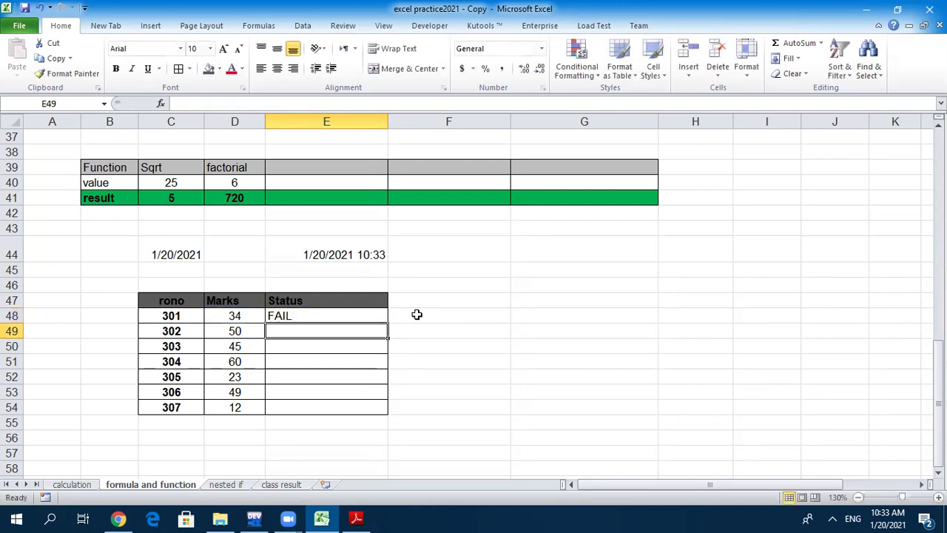
{"action": "left_click", "coordinate": [289, 315]}
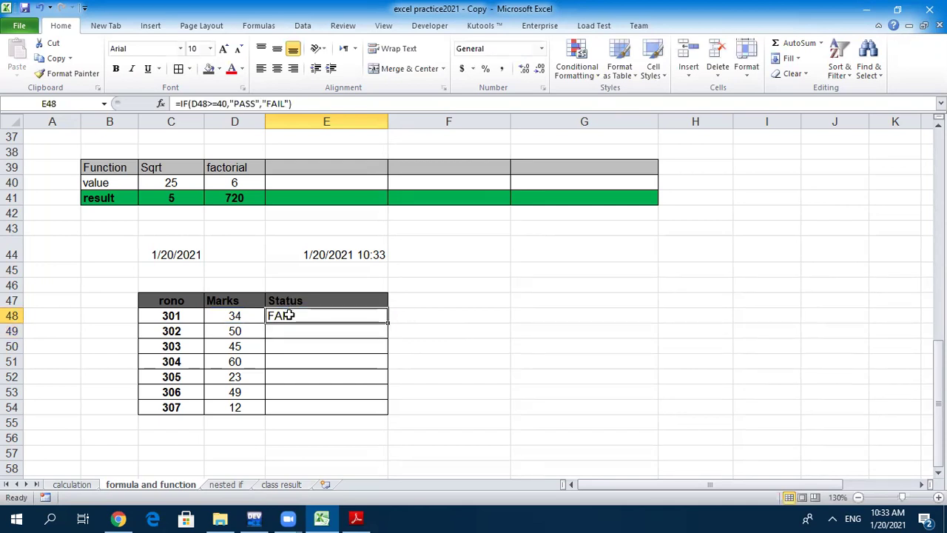
Step: Center the Status result in E48 horizontally and fill its IF formula down through E54
{"action": "left_click", "coordinate": [276, 69]}
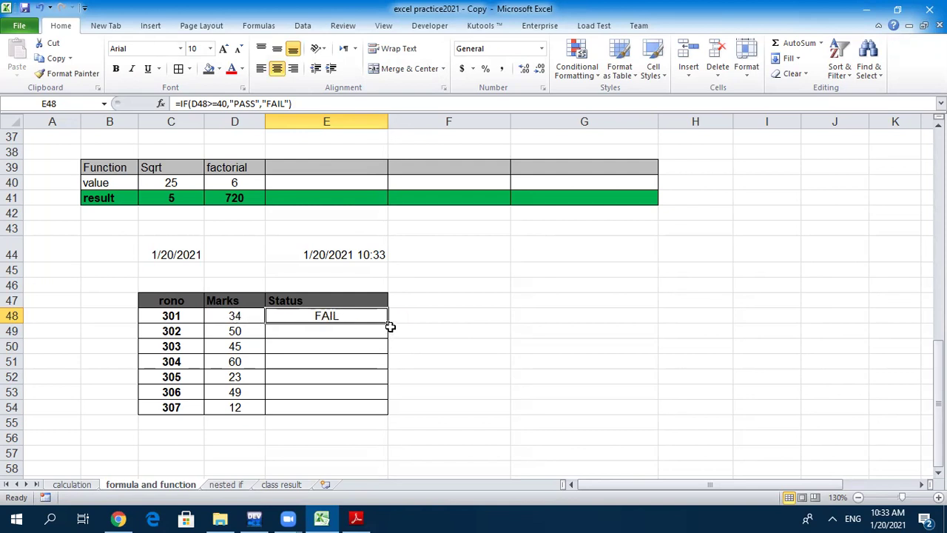
{"action": "left_click_drag", "start_coordinate": [387, 323], "coordinate": [387, 414]}
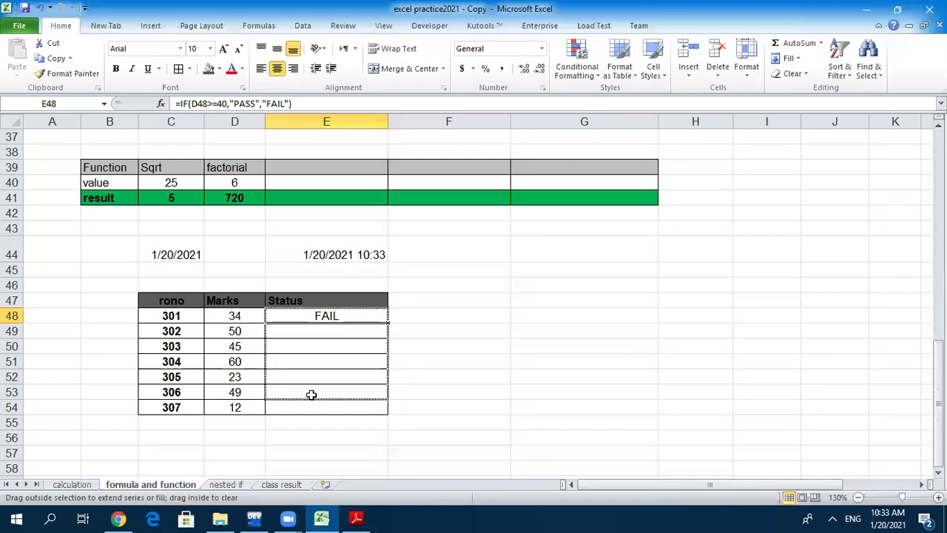
Step: Check the Status results in E49:E54 against the marks in column D
{"action": "left_click", "coordinate": [239, 332]}
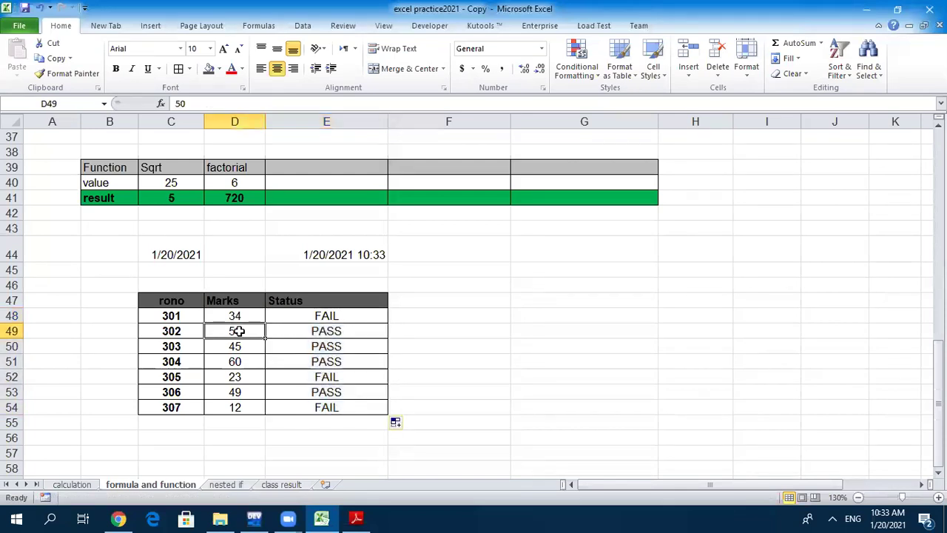
{"action": "left_click", "coordinate": [340, 333]}
{"action": "left_click", "coordinate": [323, 353]}
{"action": "left_click", "coordinate": [319, 363]}
{"action": "left_click", "coordinate": [234, 377]}
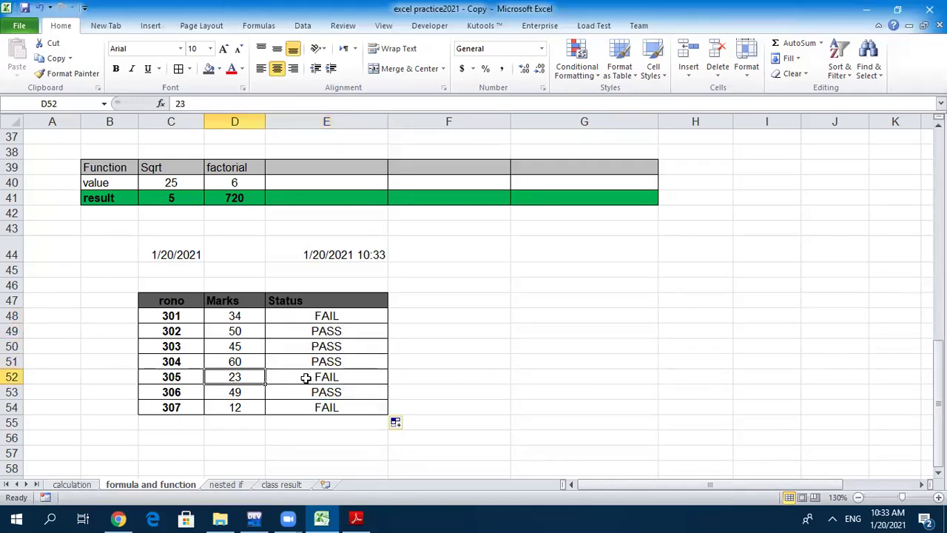
{"action": "left_click", "coordinate": [312, 377]}
{"action": "left_click", "coordinate": [310, 405]}
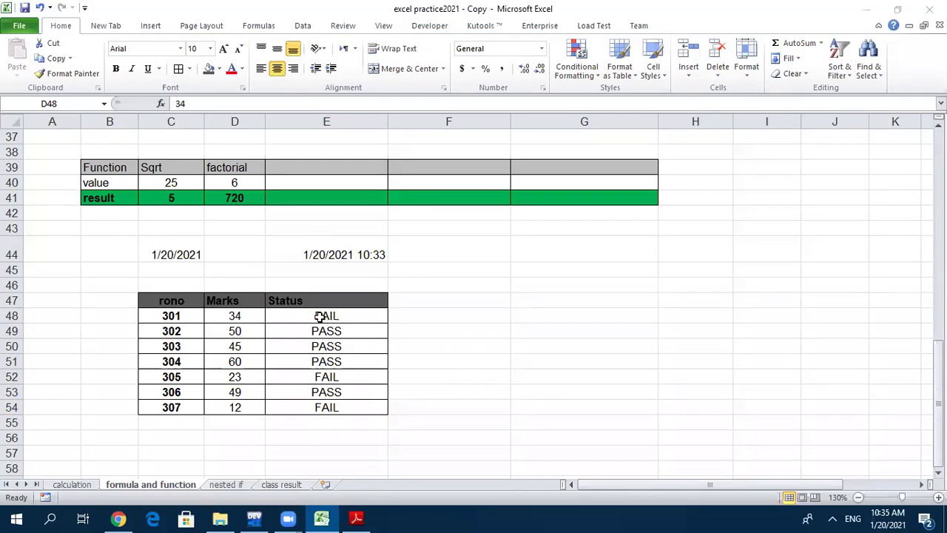
Step: Apply an Equal To highlight rule to Status cells E48:E54, formatting "FAIL" with Light Red Fill with Dark Red Text
{"action": "left_click", "coordinate": [318, 316]}
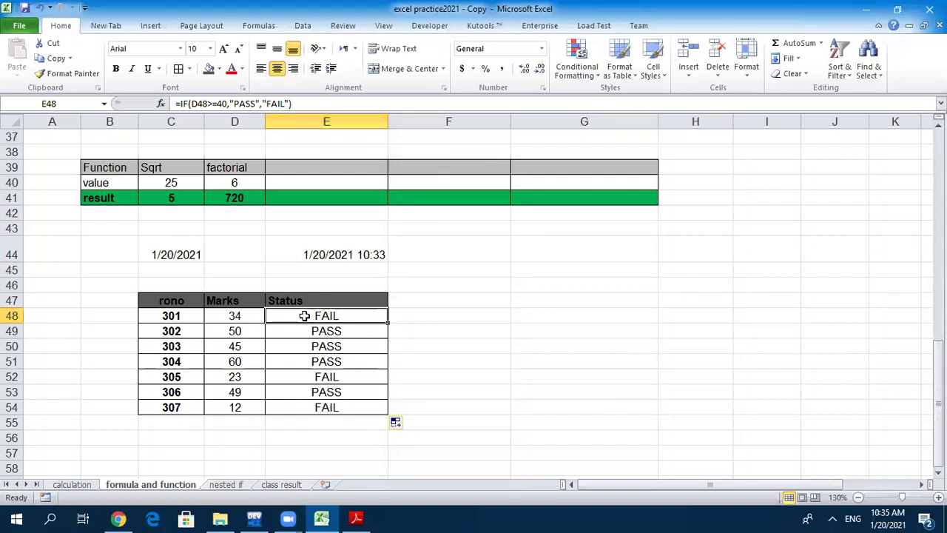
{"action": "left_click_drag", "start_coordinate": [309, 315], "coordinate": [309, 406]}
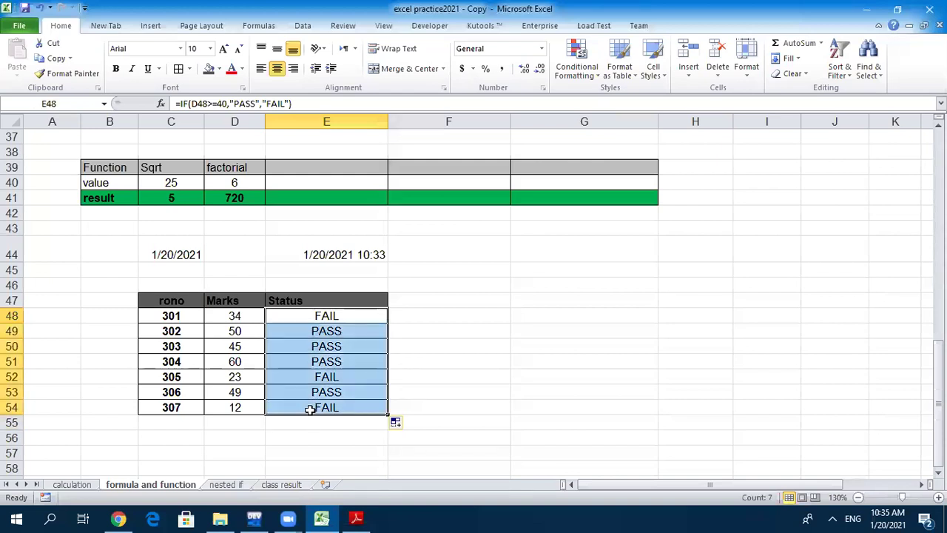
{"action": "left_click", "coordinate": [318, 316]}
{"action": "left_click_drag", "start_coordinate": [318, 316], "coordinate": [319, 406]}
{"action": "left_click", "coordinate": [596, 76]}
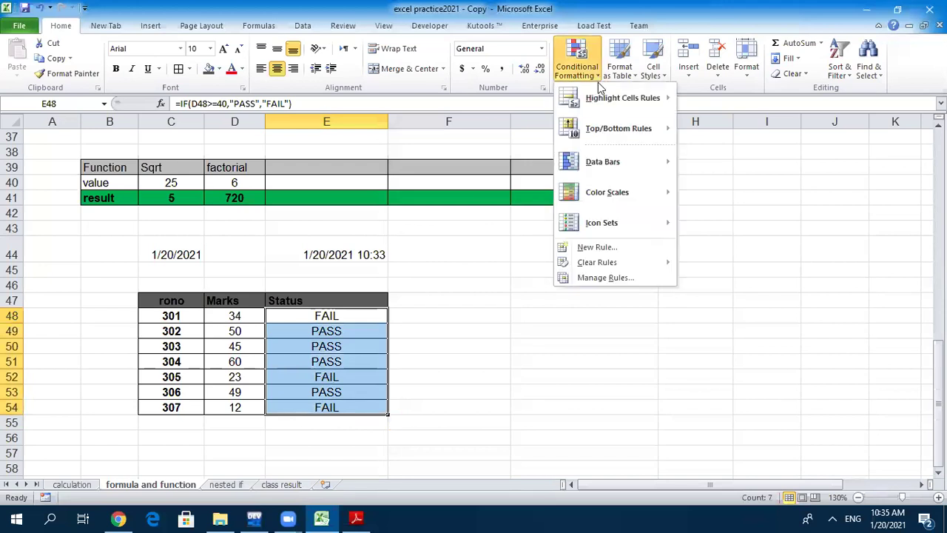
{"action": "mouse_move", "coordinate": [596, 104]}
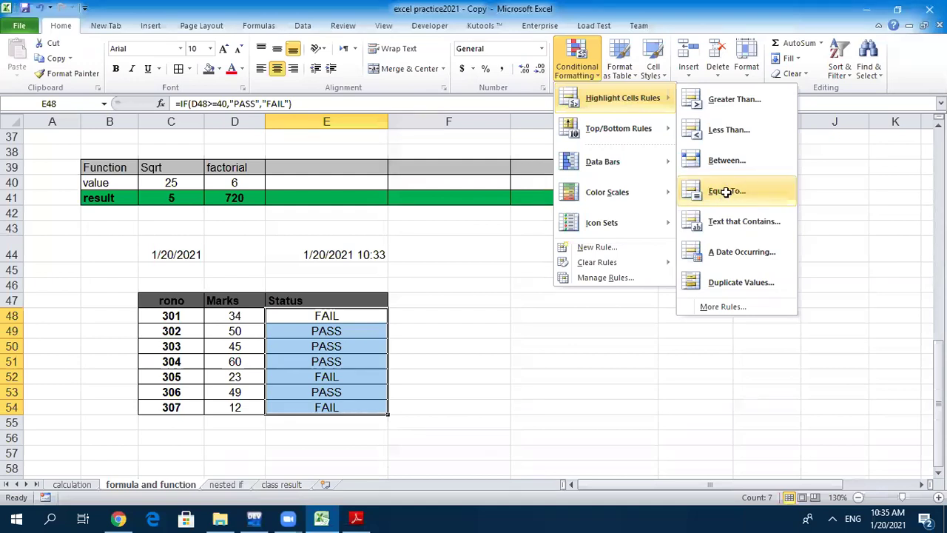
{"action": "key", "text": "Return"}
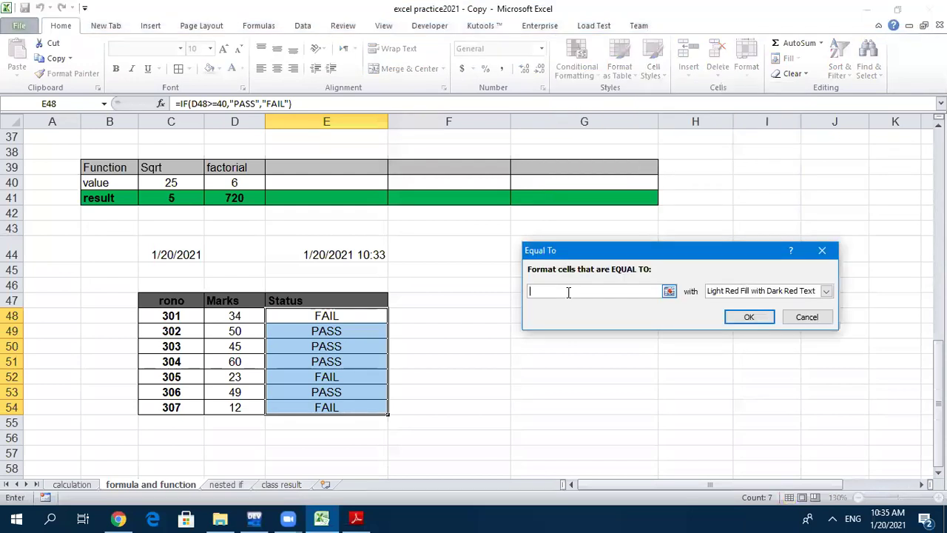
{"action": "type", "text": "P"}
{"action": "type", "text": "AIL"}
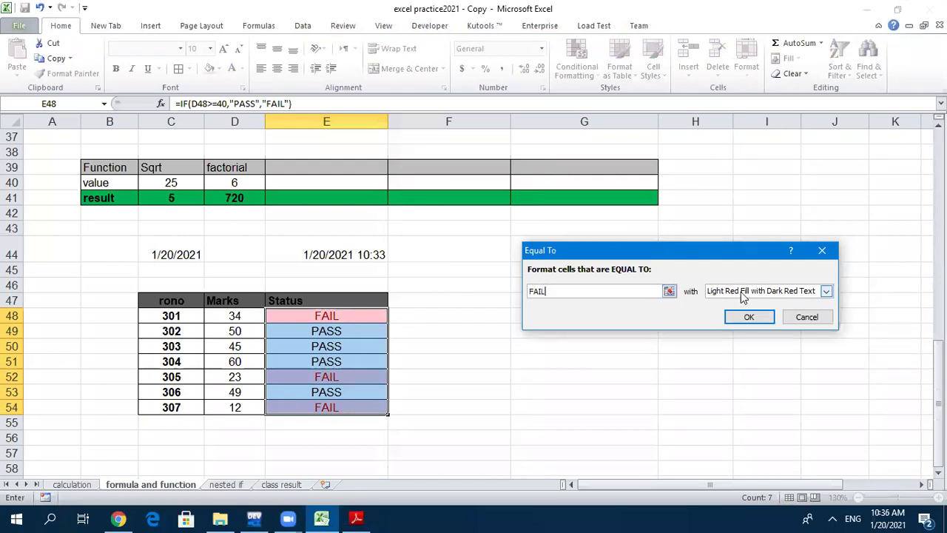
{"action": "left_click", "coordinate": [753, 317]}
{"action": "left_click", "coordinate": [559, 386]}
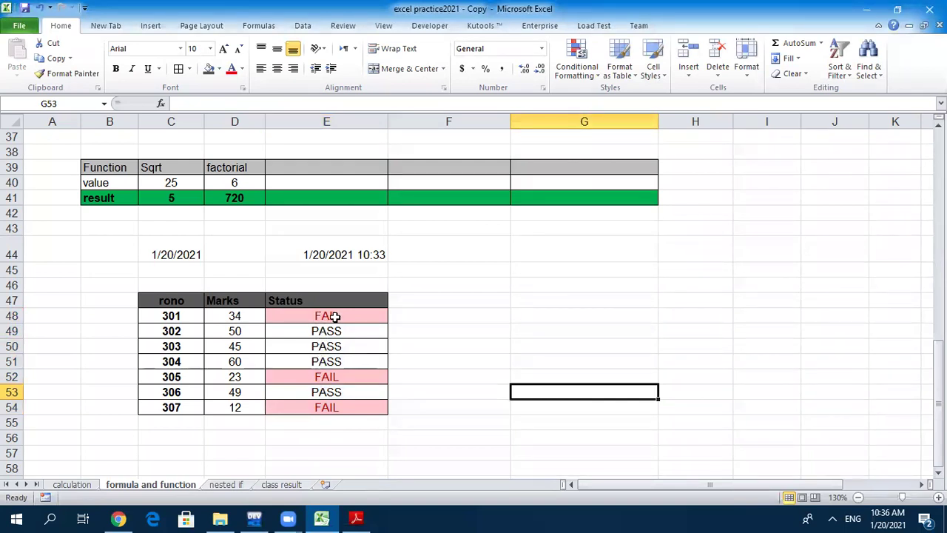
Step: Change the marks to 23 for roll number 303 and 60 for roll number 301
{"action": "left_click", "coordinate": [238, 346]}
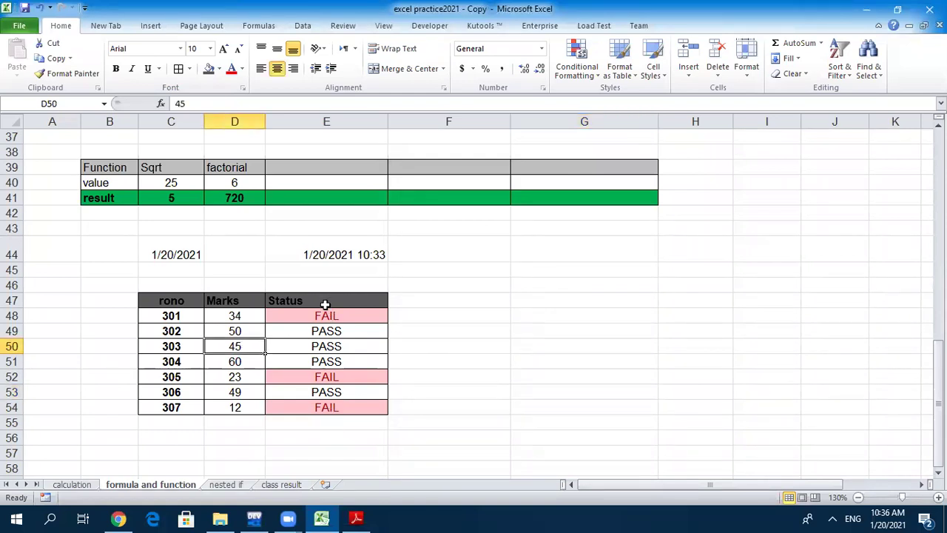
{"action": "type", "text": "23"}
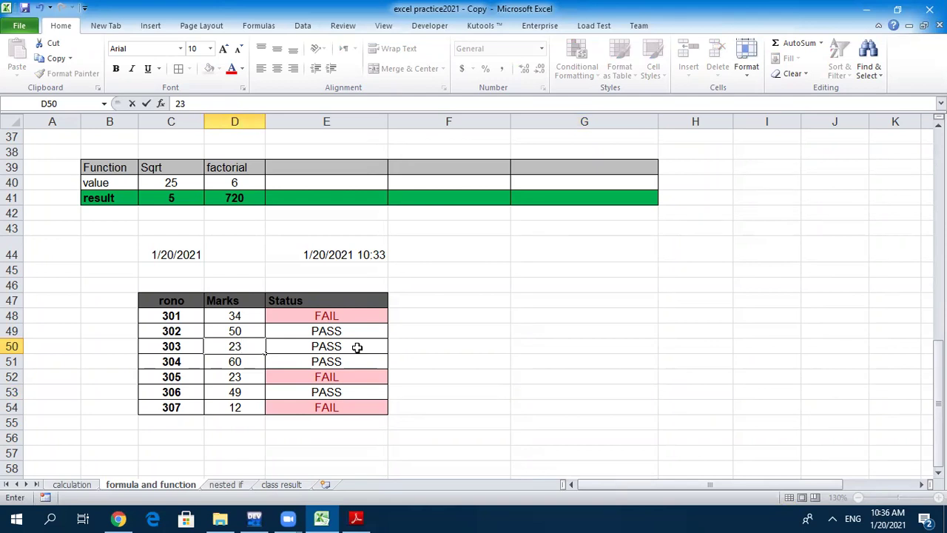
{"action": "key", "text": "Return"}
{"action": "left_click", "coordinate": [234, 317]}
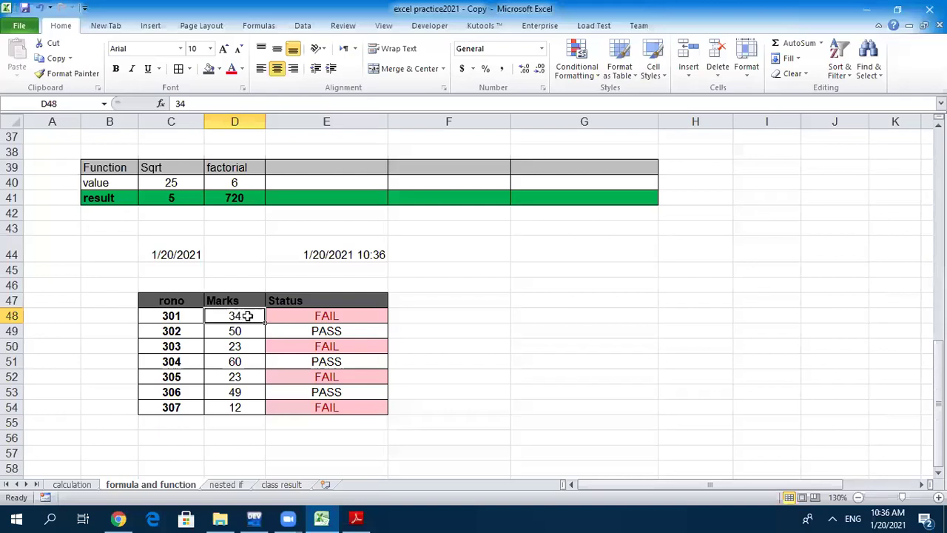
{"action": "type", "text": "60"}
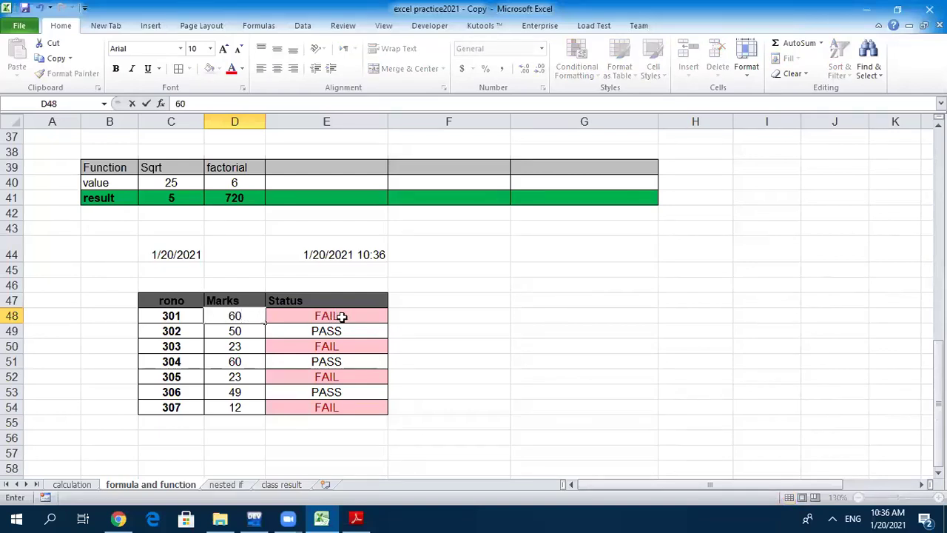
{"action": "key", "text": "Return"}
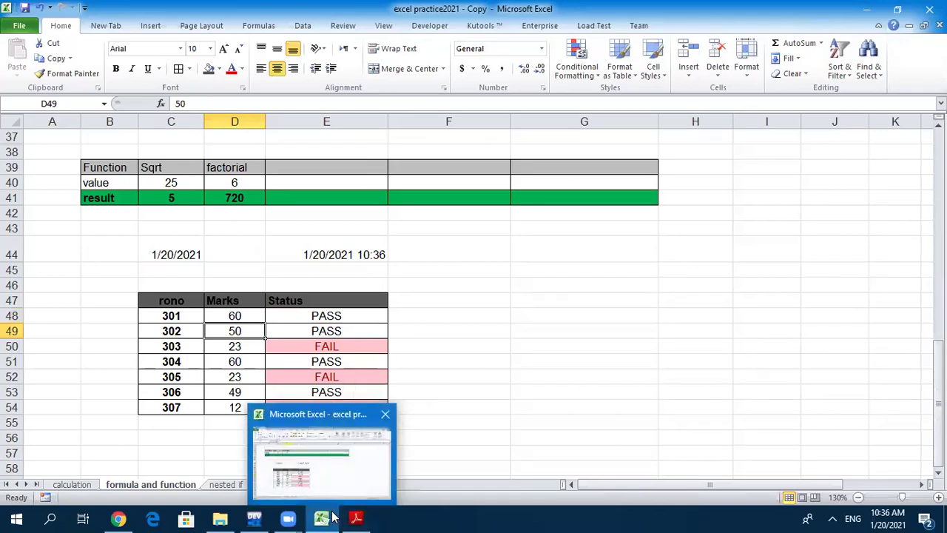
Step: Switch to the lecture PDF in Adobe Reader to view the IF Function page
{"action": "left_click", "coordinate": [358, 518]}
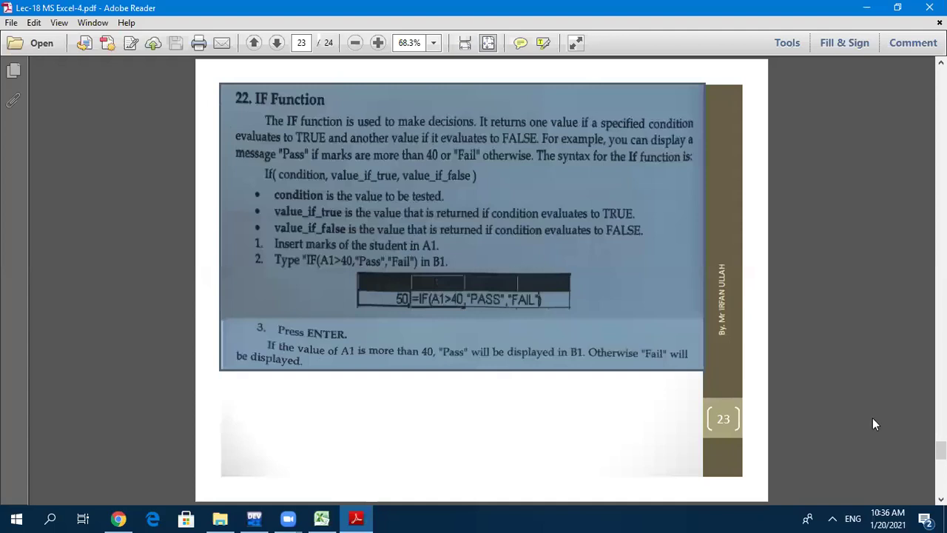